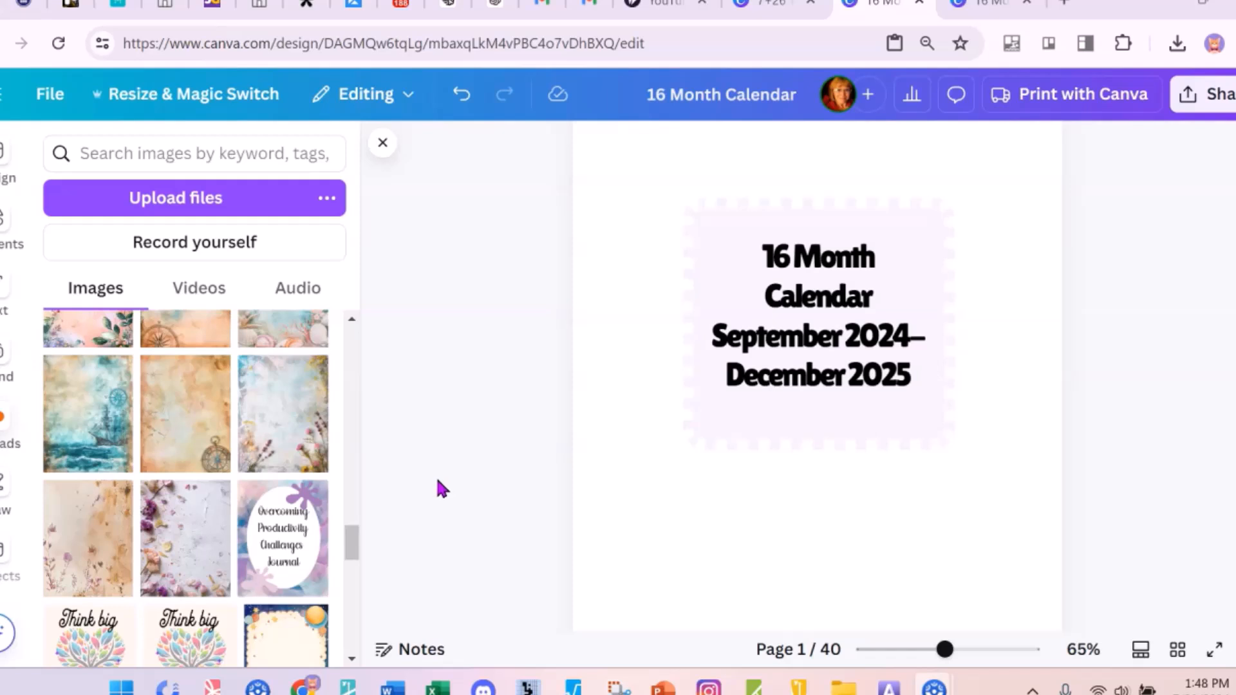
- Review the calendar's opening pages: the cover, the yearly overviews, and the September and October 2024 month pages
click(395, 497)
scroll(516, 409, down, 8)
scroll(518, 417, down, 10)
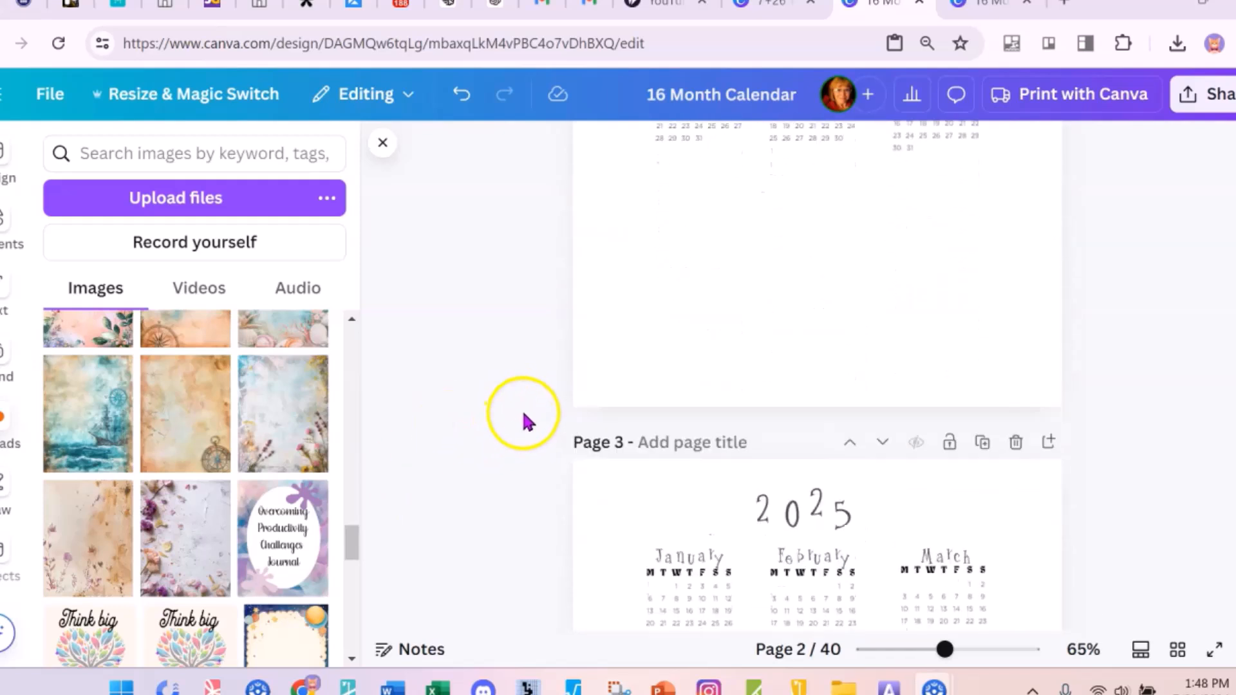
scroll(528, 422, down, 10)
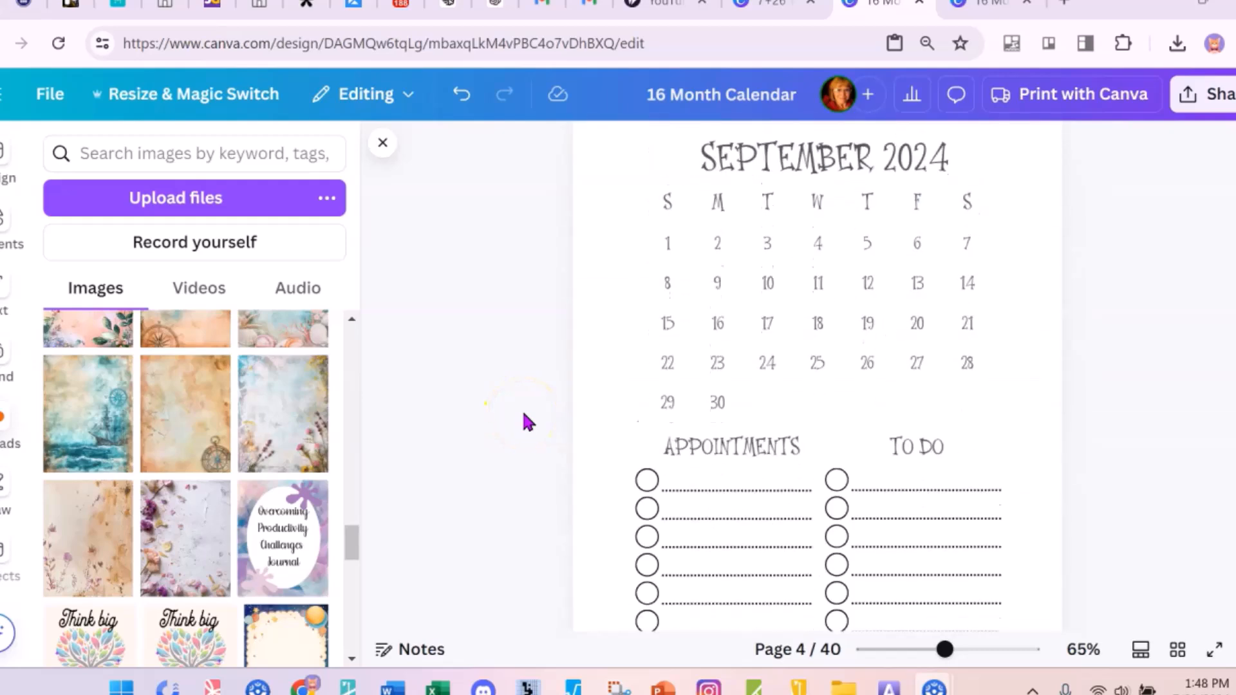
scroll(525, 422, down, 12)
scroll(525, 422, up, 9)
scroll(522, 412, up, 5)
scroll(523, 410, down, 8)
click(910, 408)
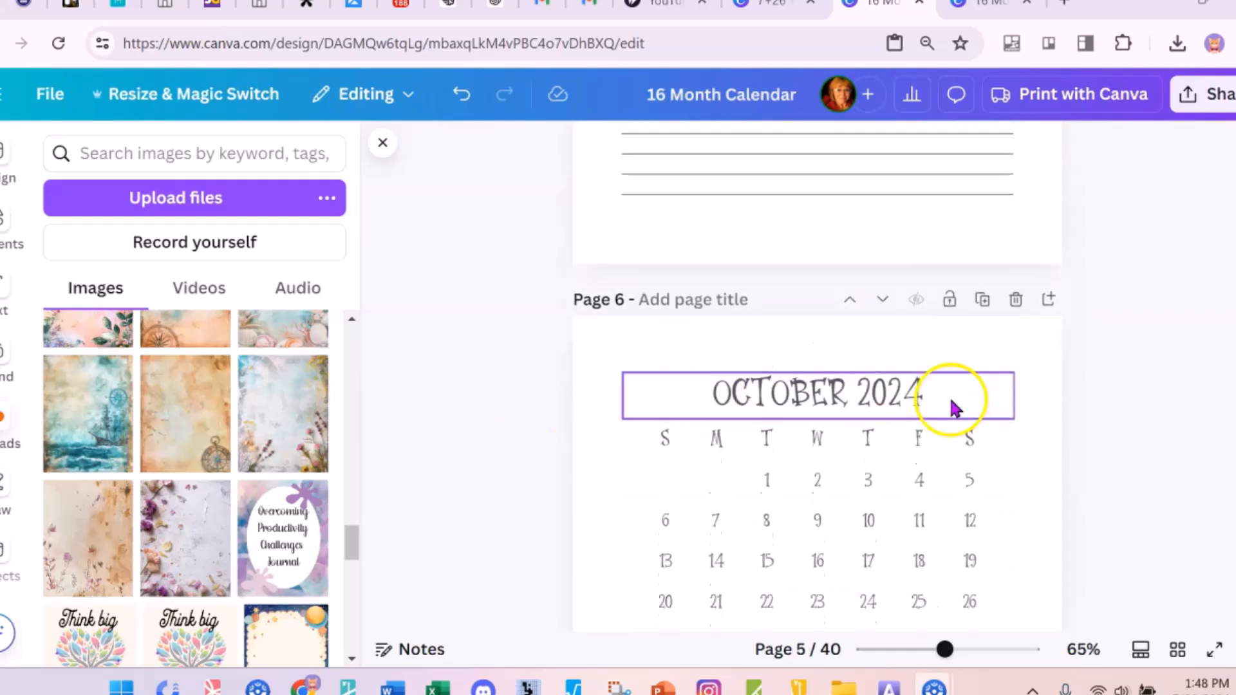
scroll(1153, 298, down, 5)
- Go to the end of the document and examine the blank grid on page 39 and the lined page 40
drag(1233, 199, 1233, 627)
scroll(1126, 405, up, 5)
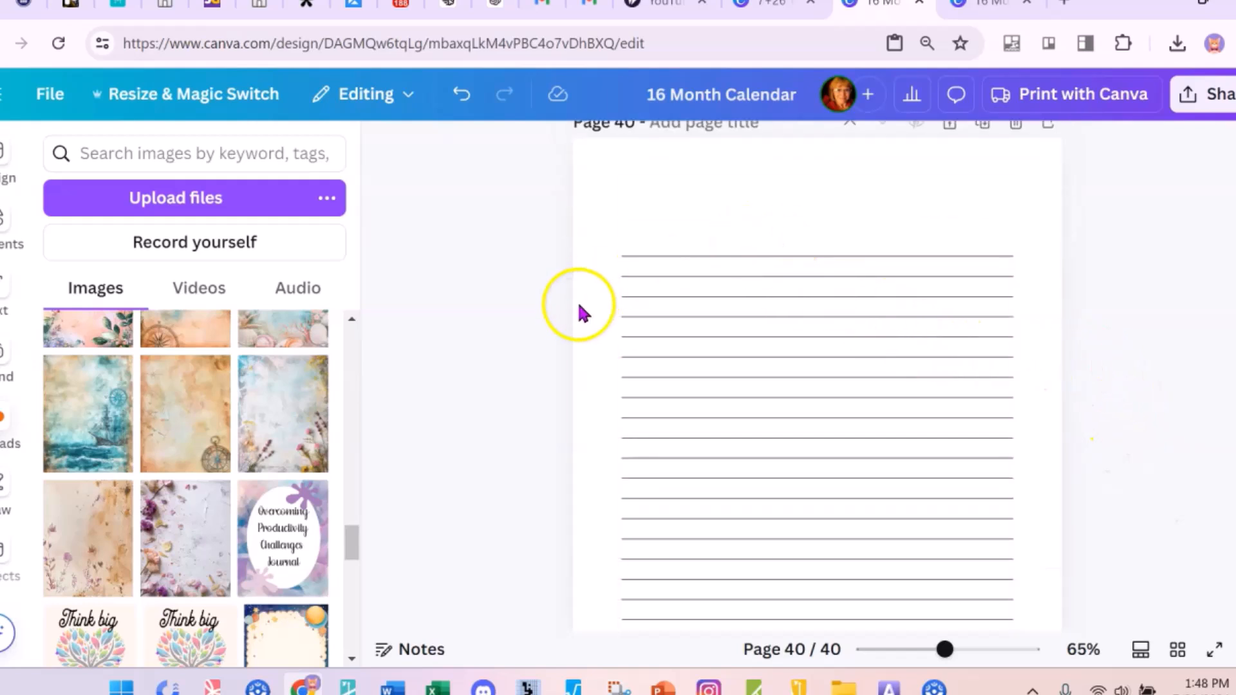
scroll(588, 278, up, 2)
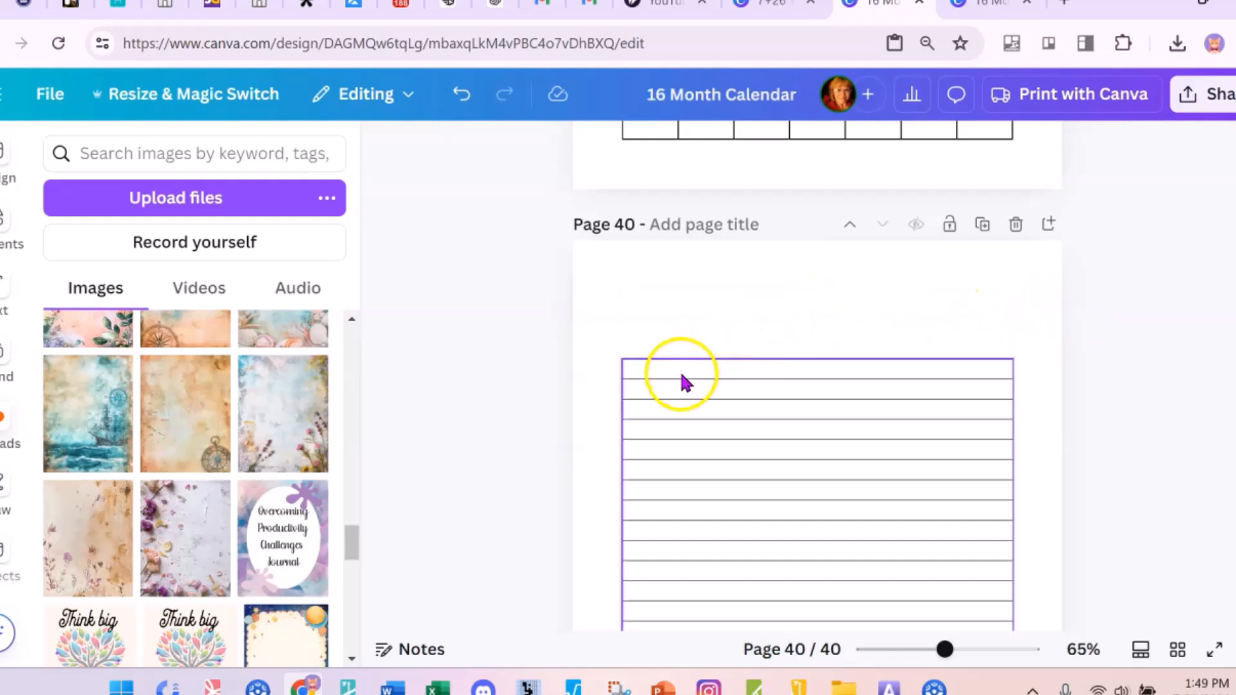
scroll(1129, 303, up, 8)
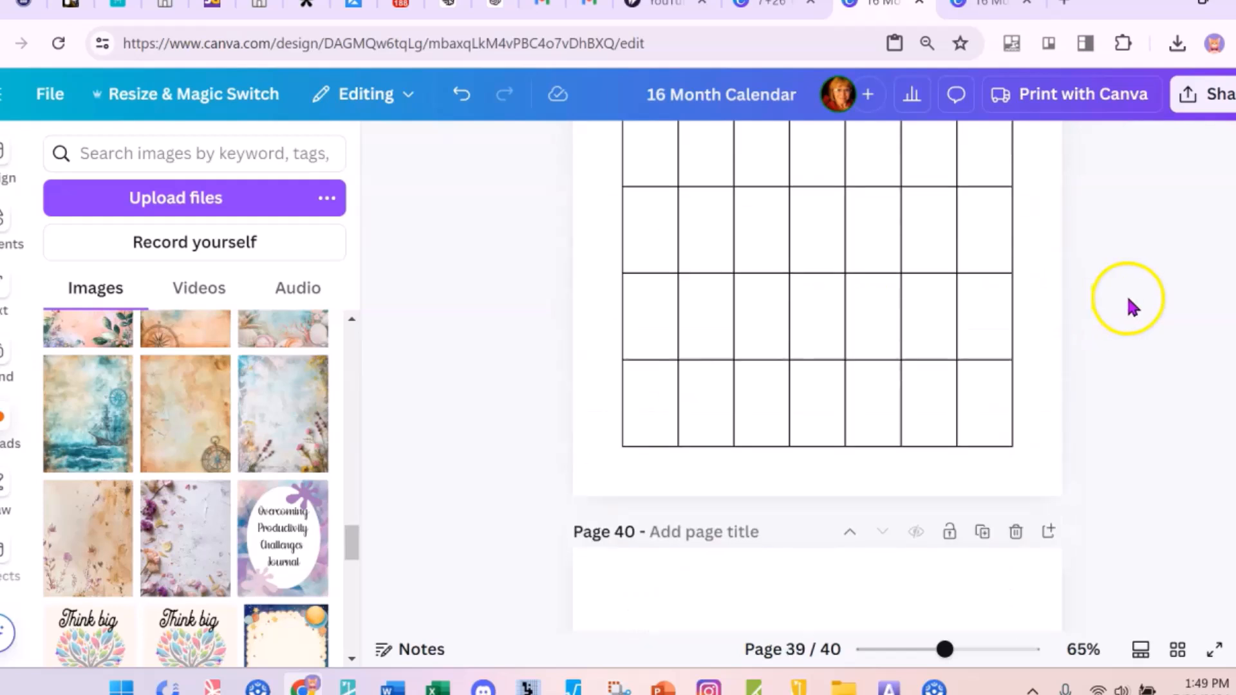
scroll(1152, 303, down, 5)
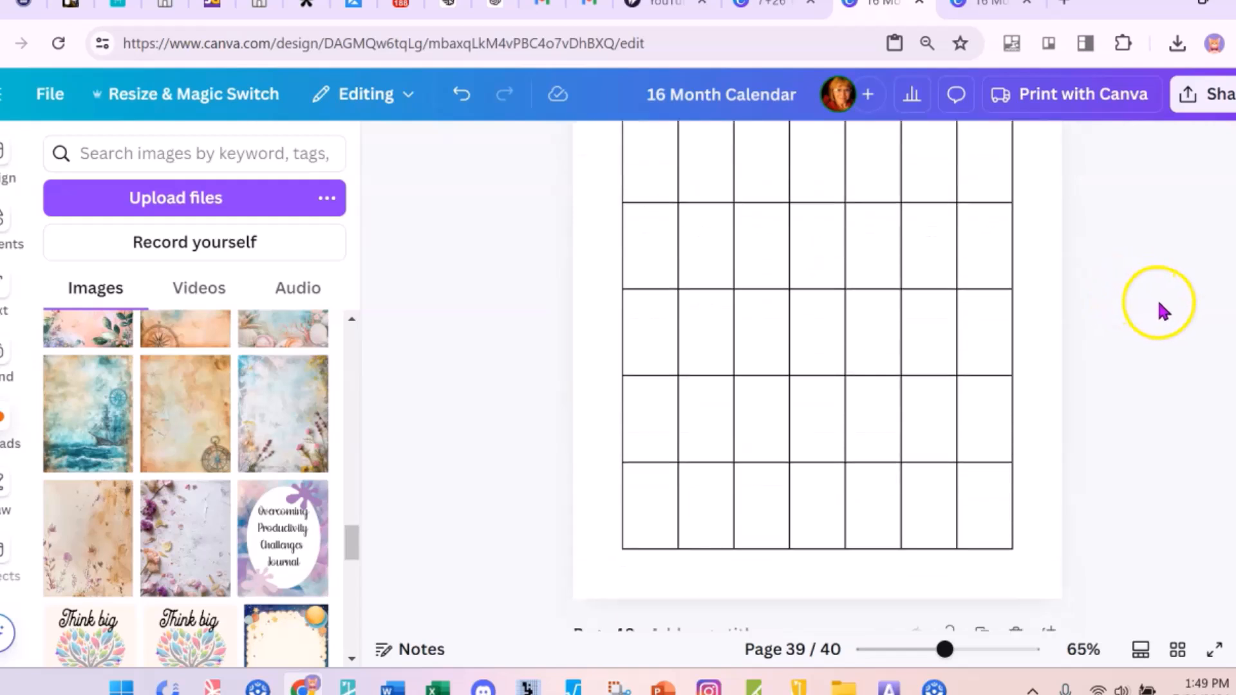
scroll(1173, 327, down, 5)
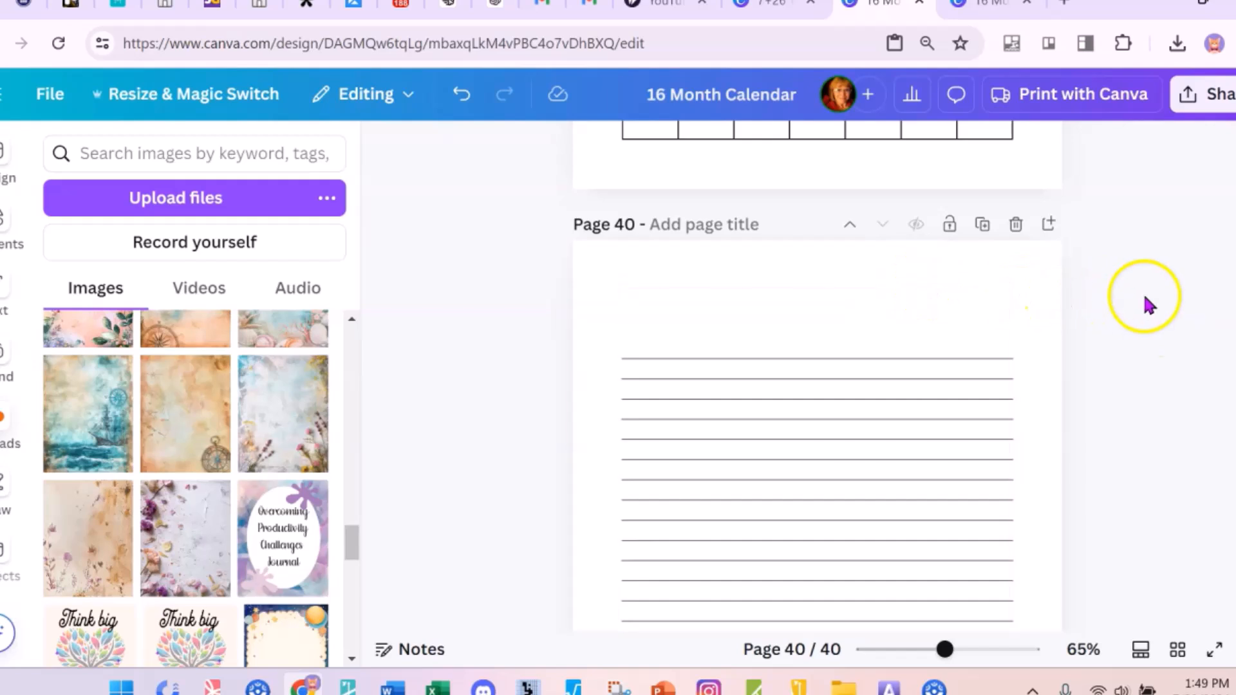
- Examine the two-page blank month grid, checking the THU to SAT headers on page 38 and the SUN to WED headers on page 37
scroll(1141, 296, down, 2)
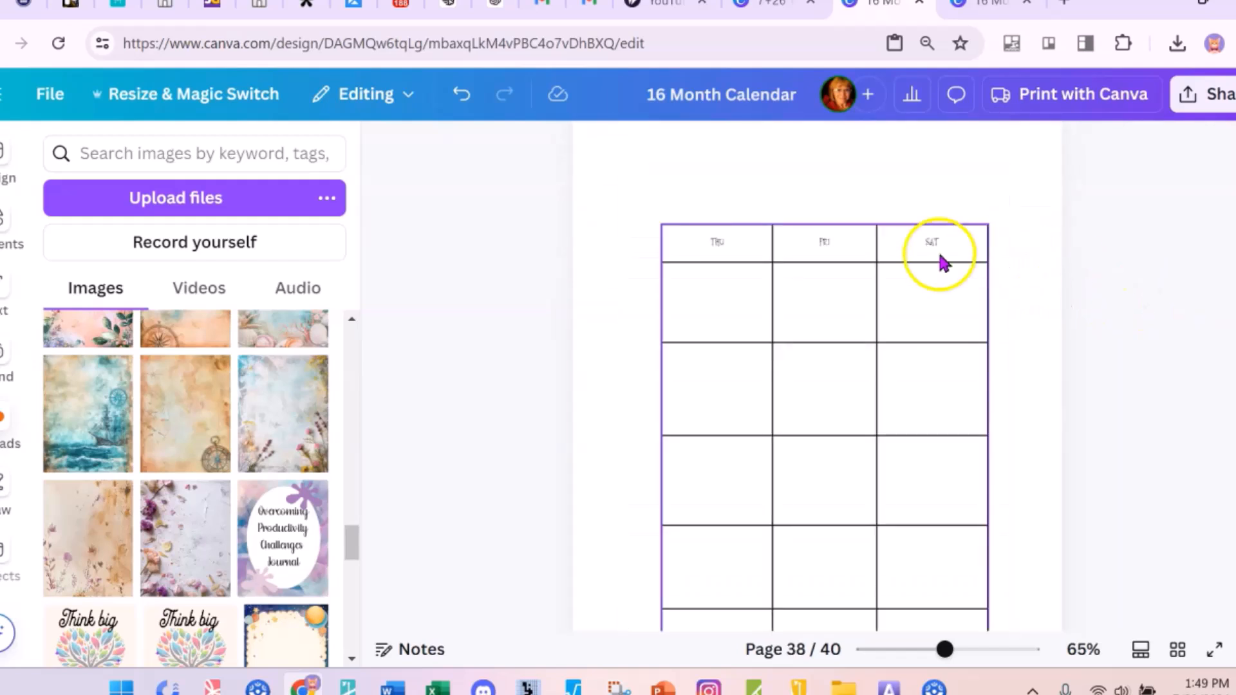
click(687, 250)
click(688, 244)
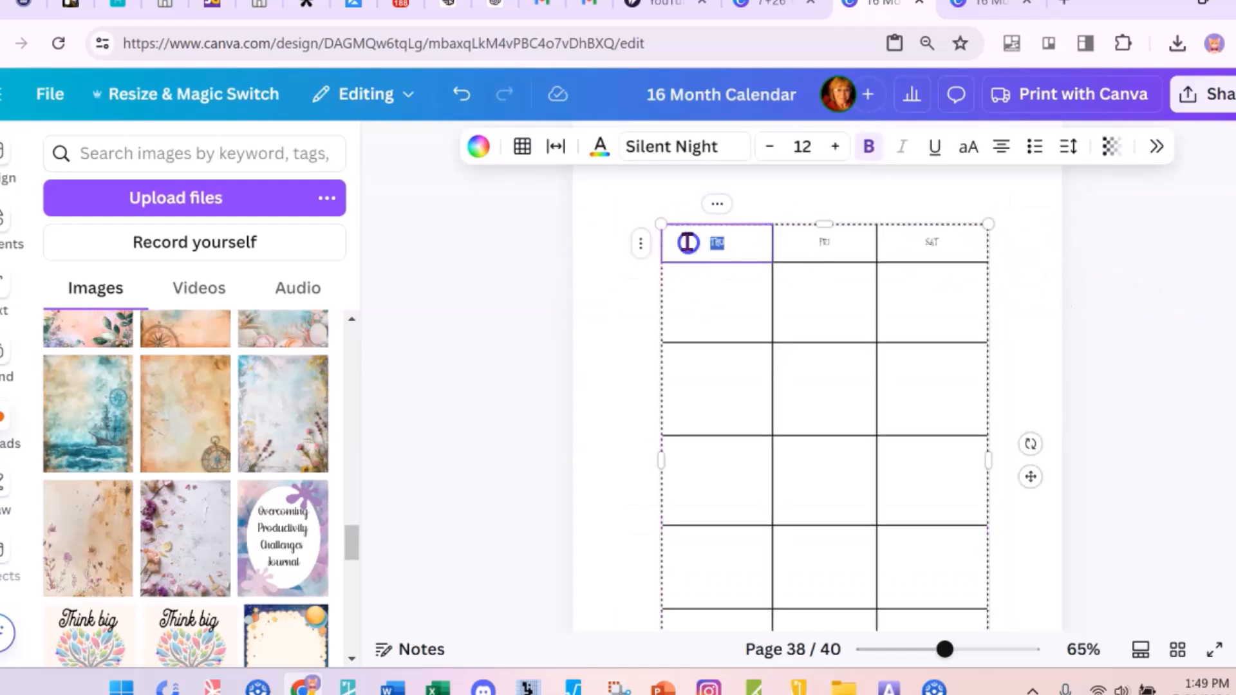
double_click(713, 243)
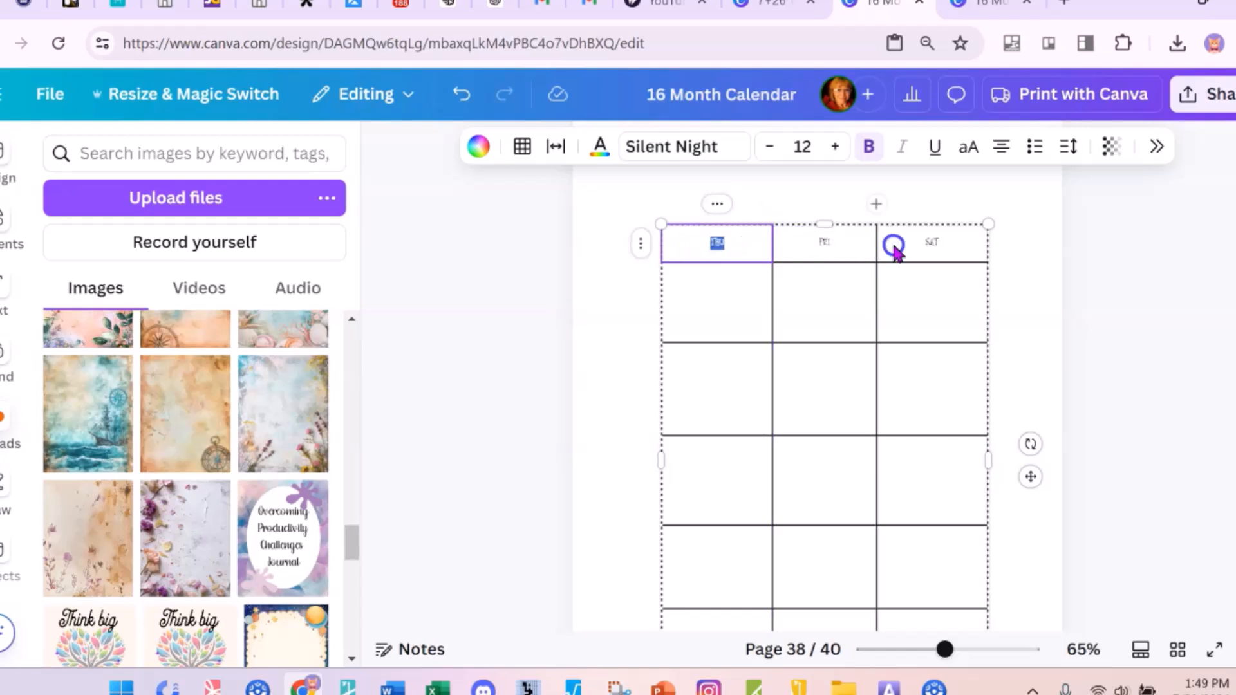
click(959, 244)
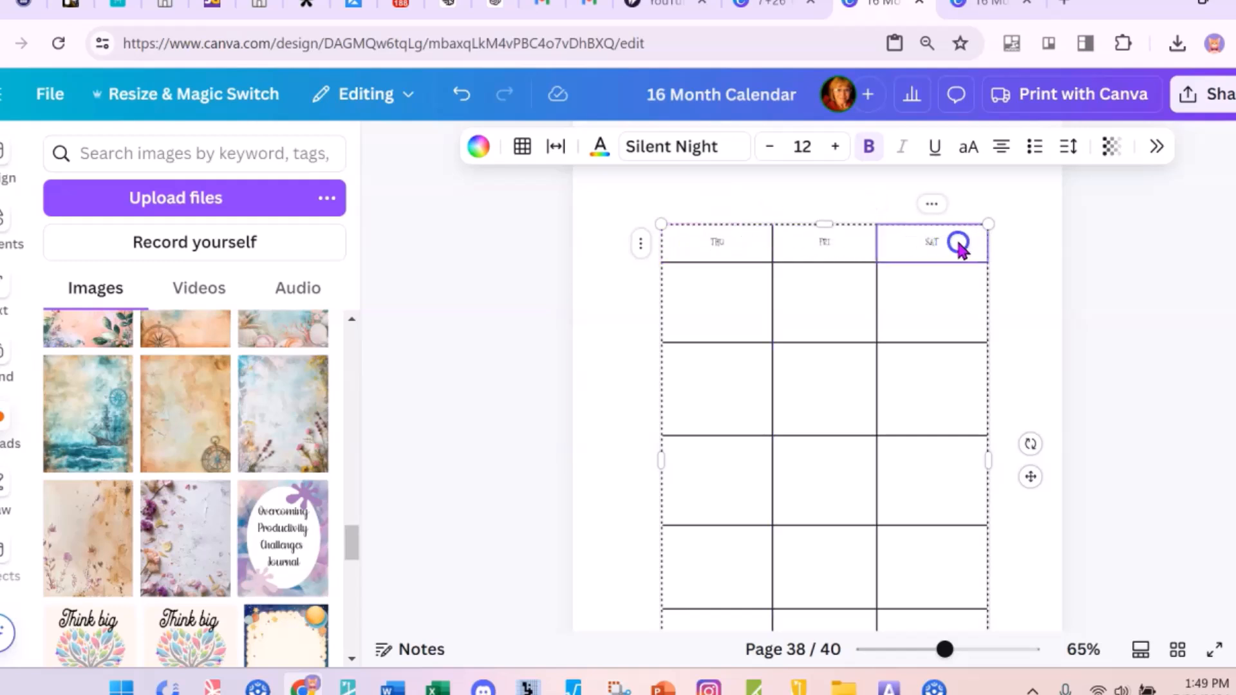
click(536, 226)
drag(596, 225, 968, 258)
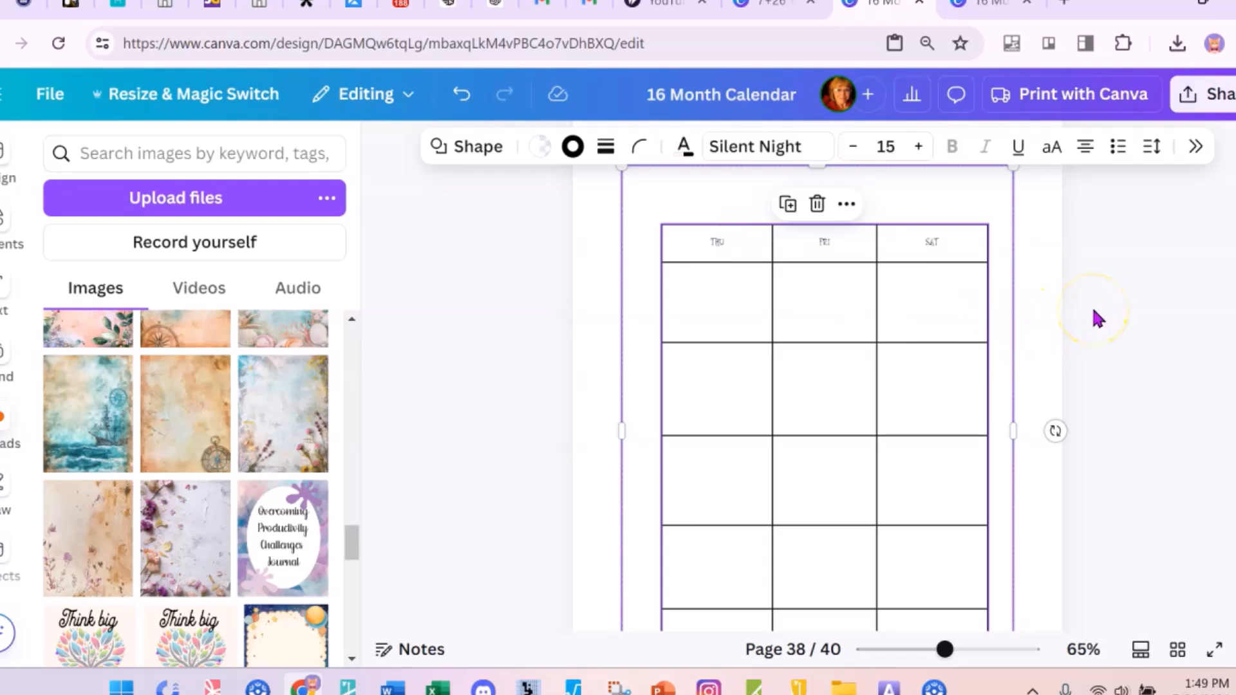
scroll(1096, 314, up, 5)
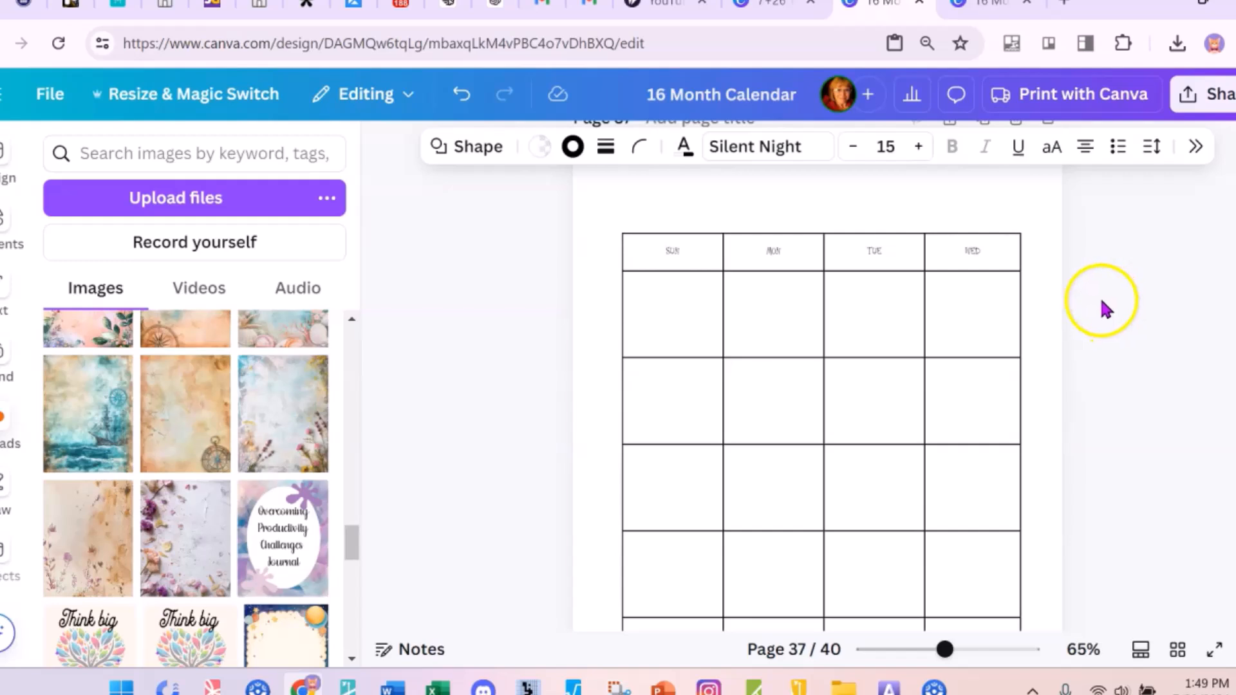
scroll(1102, 303, down, 2)
scroll(1103, 309, up, 1)
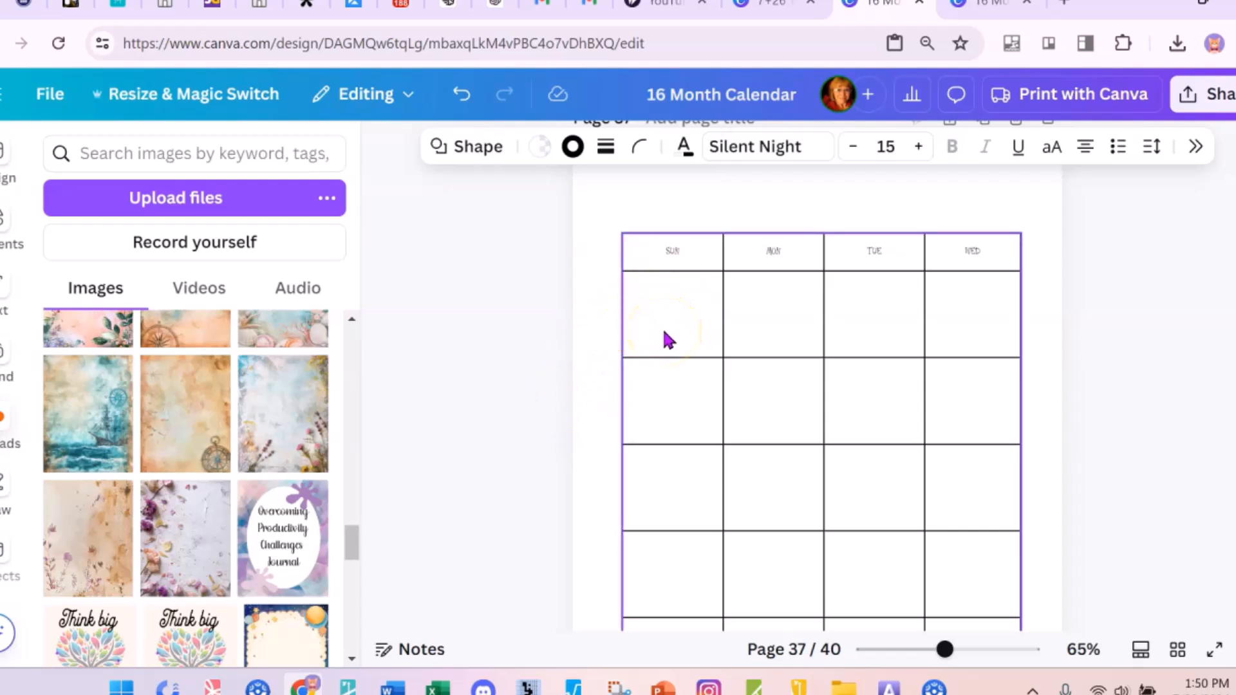
click(672, 256)
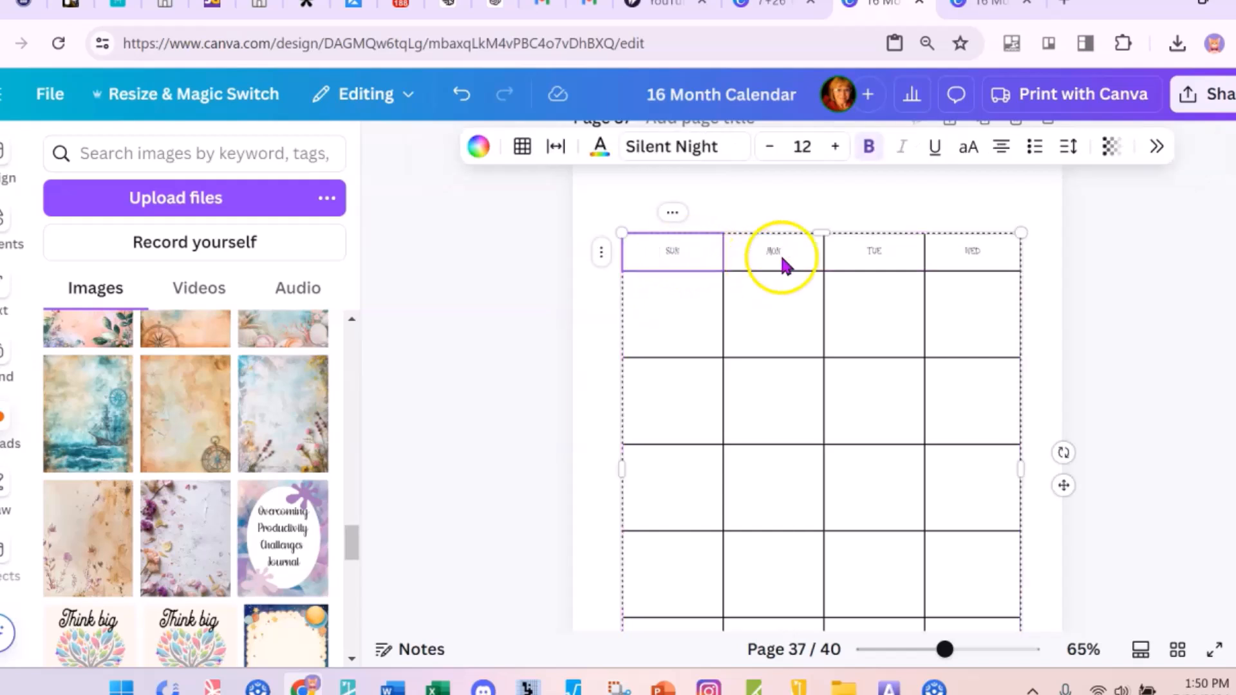
scroll(946, 271, down, 10)
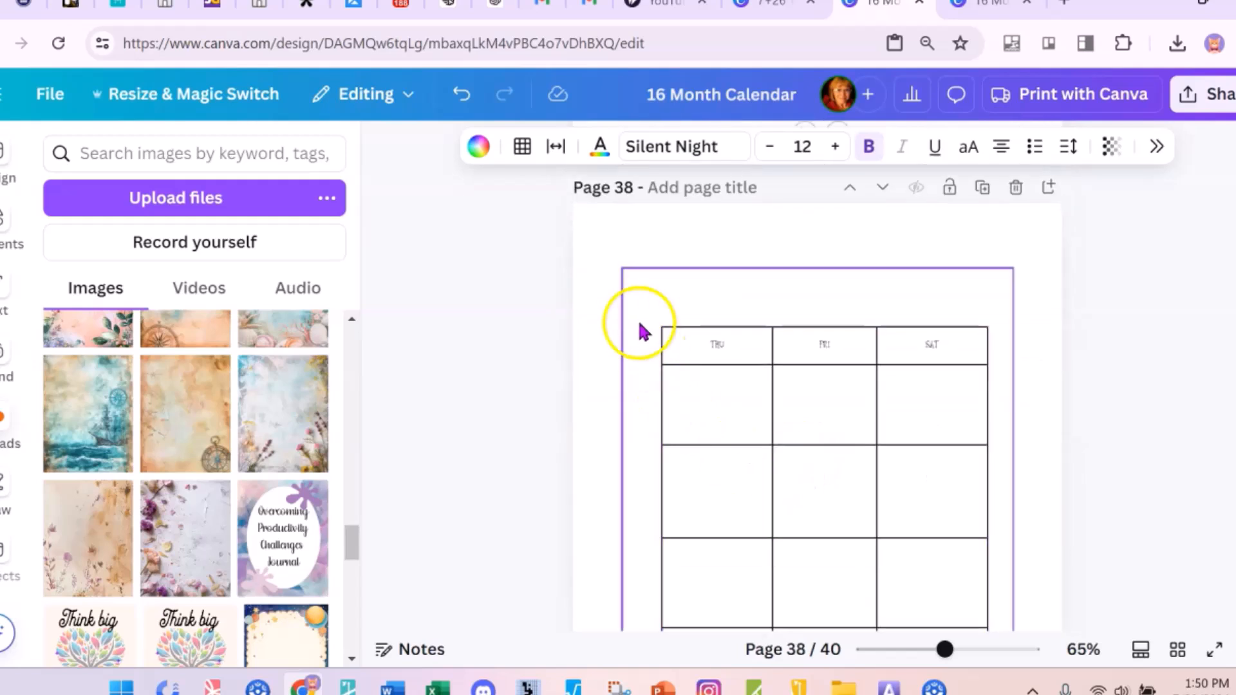
- Examine the Monthly To Do List on page 35 together with the December 2025 page's appointments and to-do section
scroll(1145, 330, up, 10)
scroll(1149, 325, up, 5)
scroll(1094, 338, down, 3)
scroll(1162, 309, up, 10)
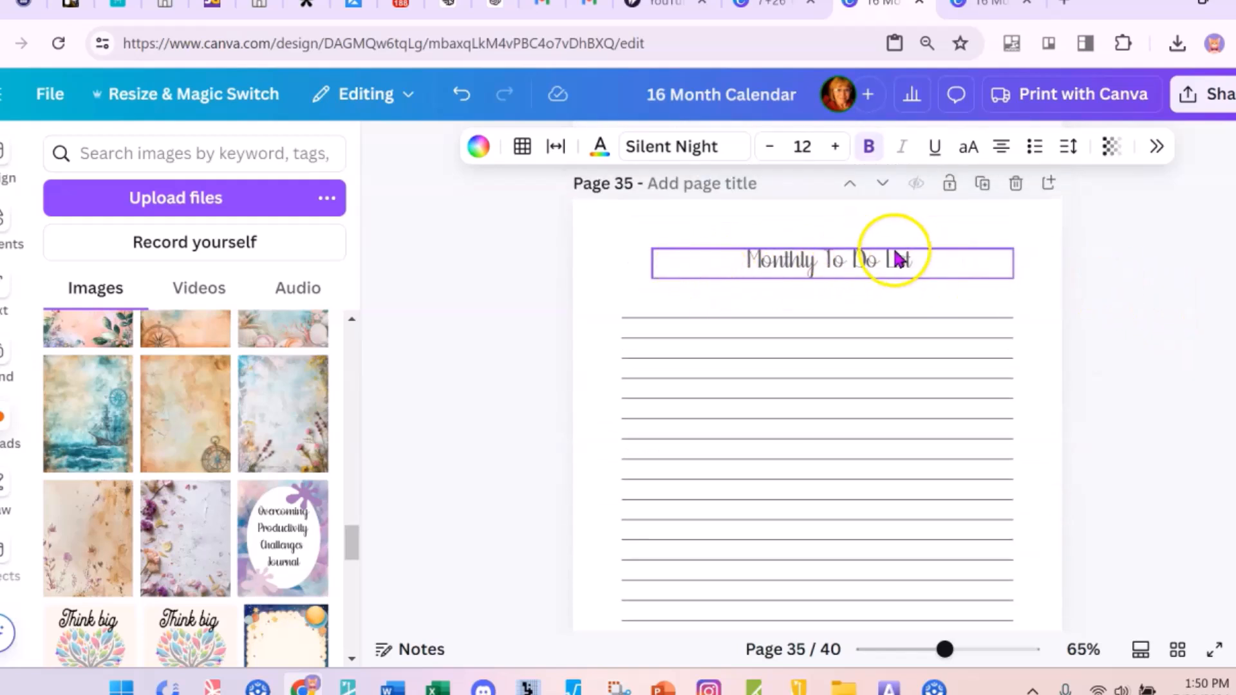
scroll(888, 276, down, 2)
scroll(863, 283, up, 8)
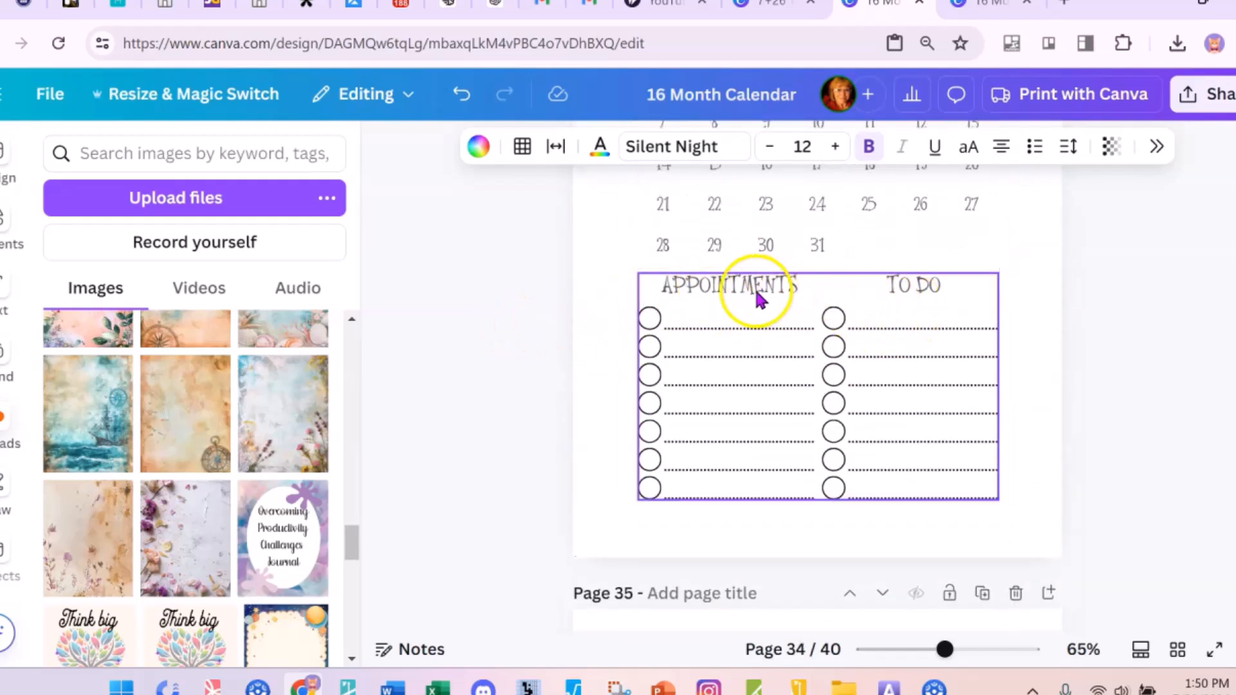
scroll(629, 323, down, 8)
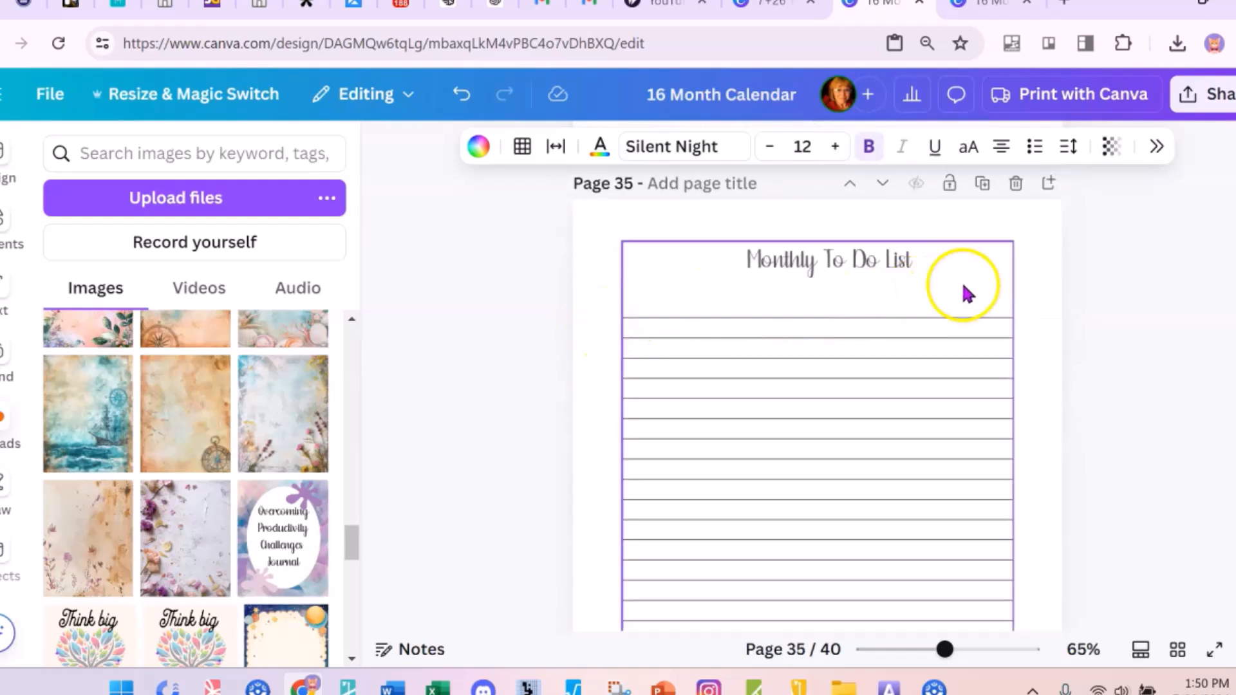
scroll(992, 287, down, 2)
scroll(1115, 278, up, 3)
scroll(1150, 314, down, 1)
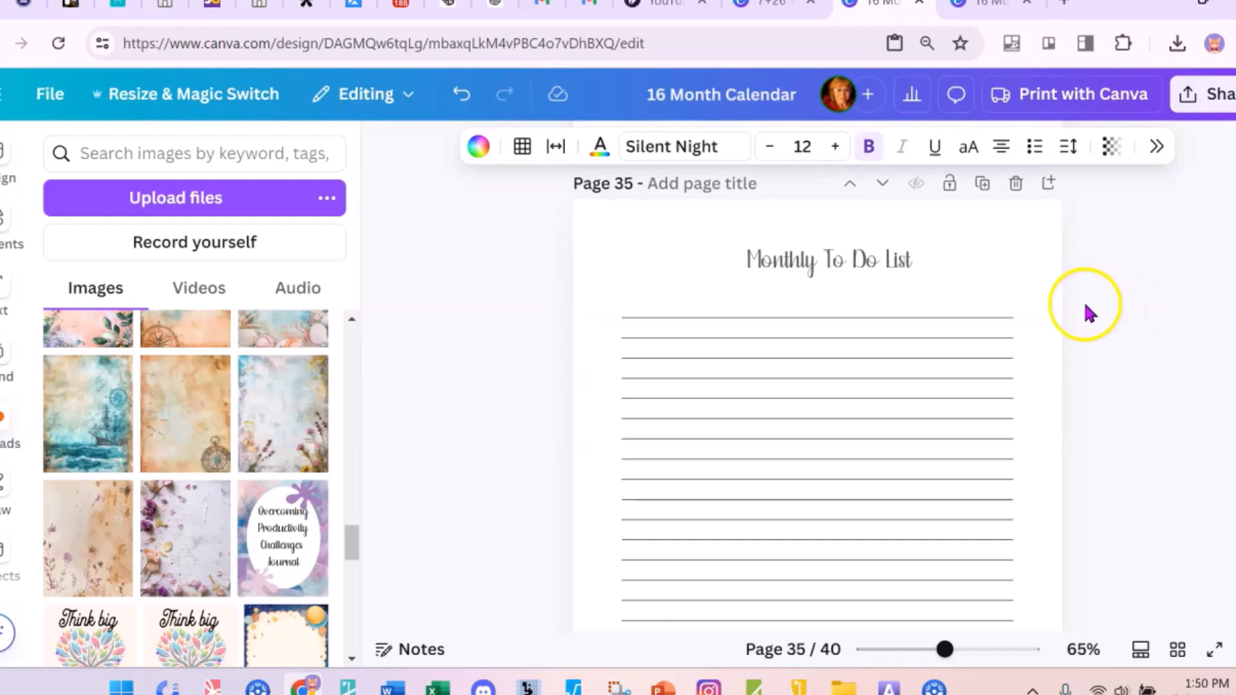
scroll(1120, 313, down, 1)
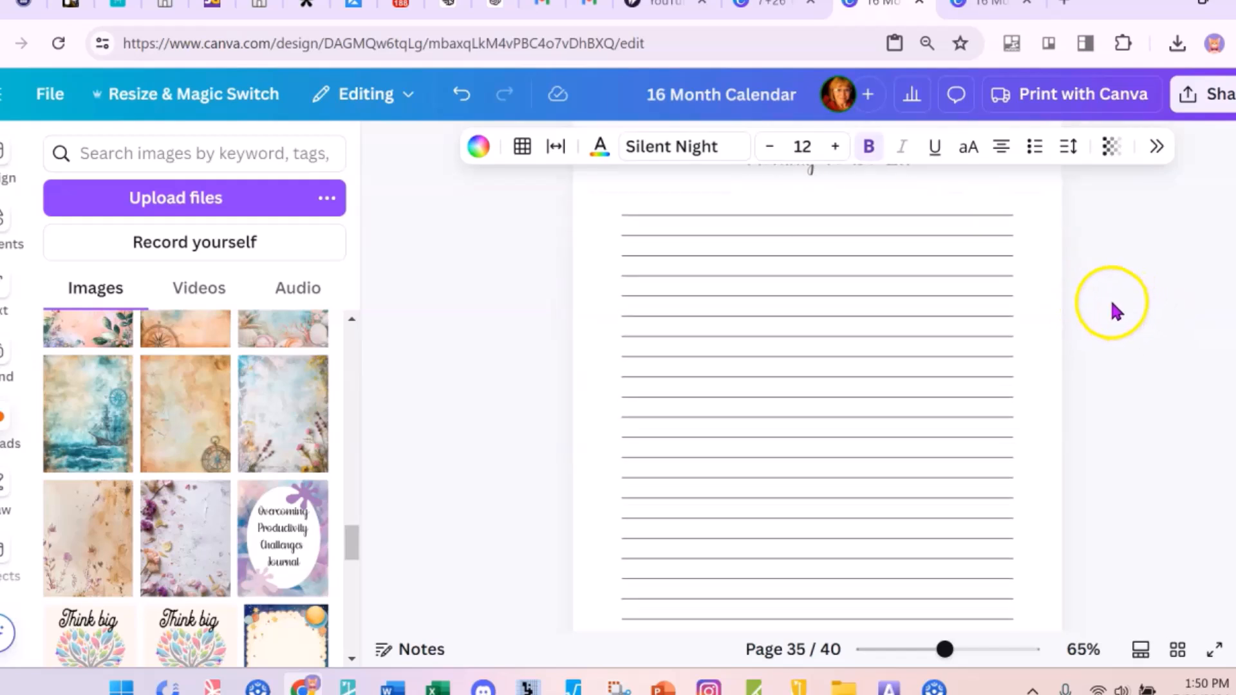
scroll(1109, 300, up, 1)
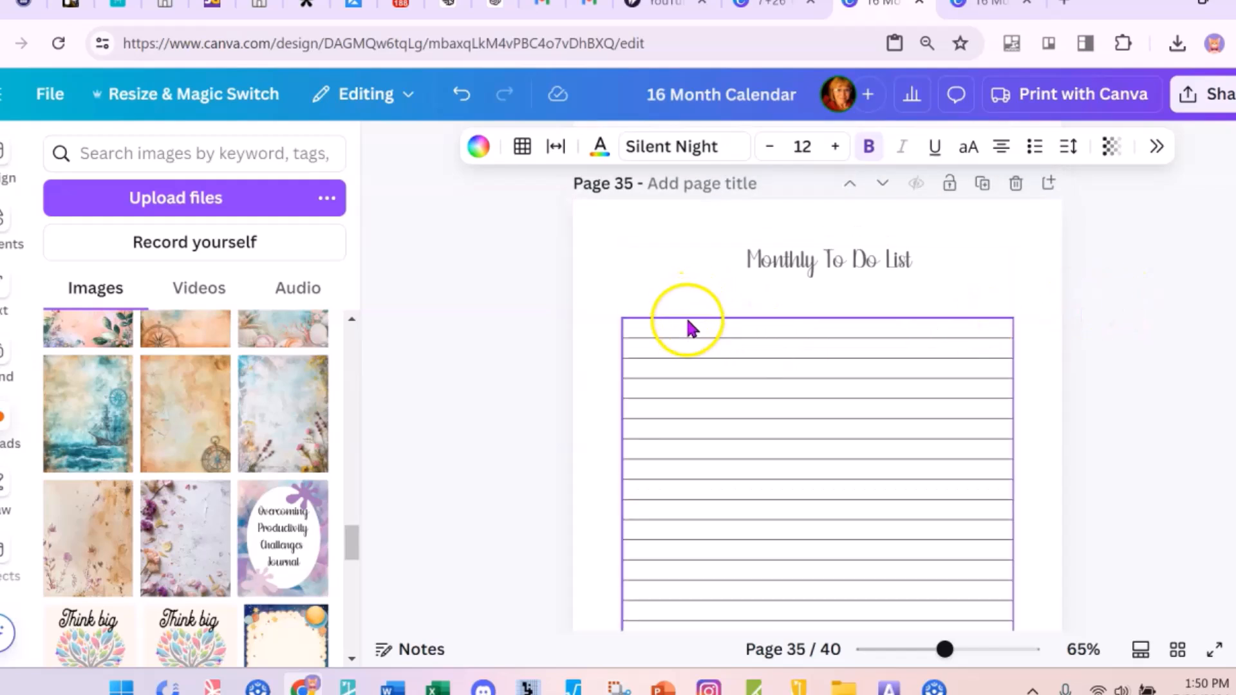
scroll(721, 463, down, 3)
scroll(682, 341, up, 3)
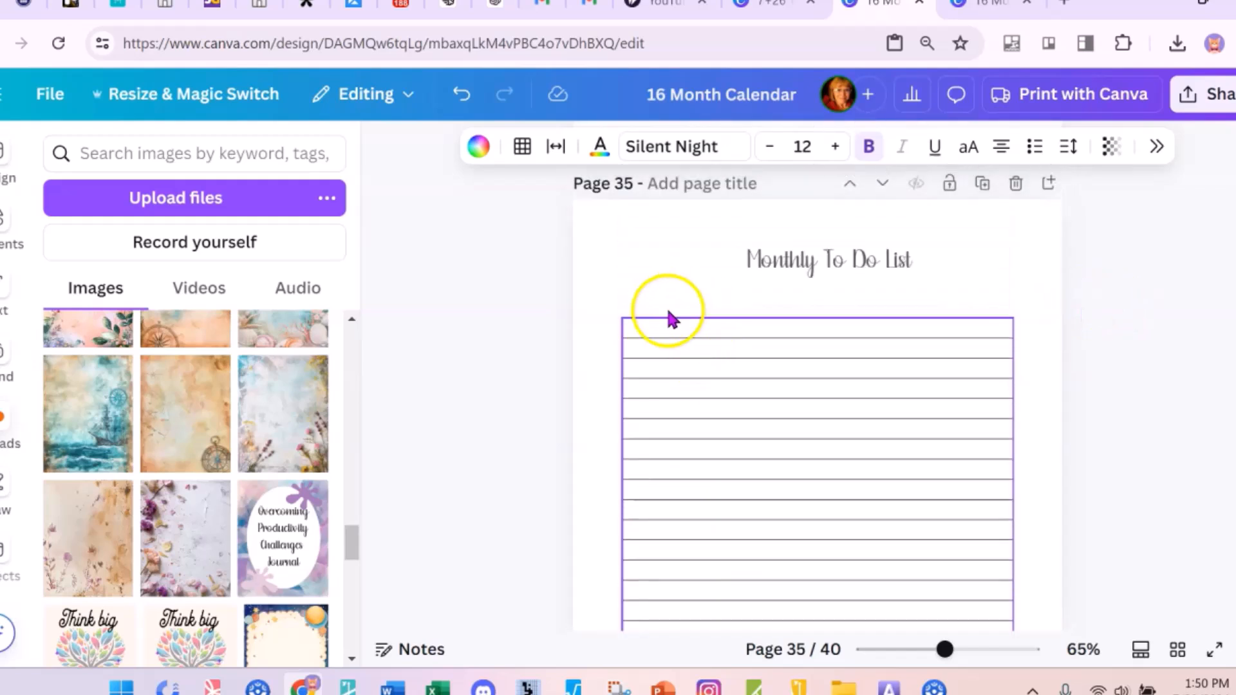
- Inspect the October 2025 calendar page with its appointments and to-do section, and the Monthly To Do List page following it
scroll(1123, 296, up, 15)
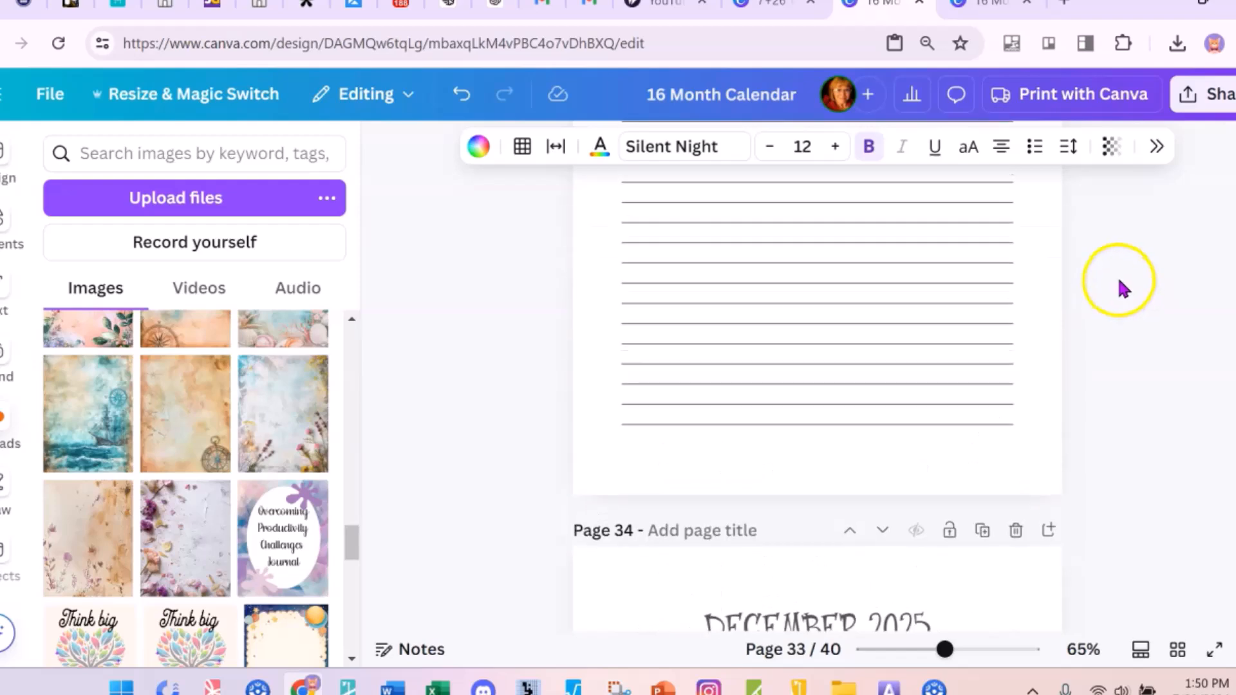
scroll(1123, 291, up, 15)
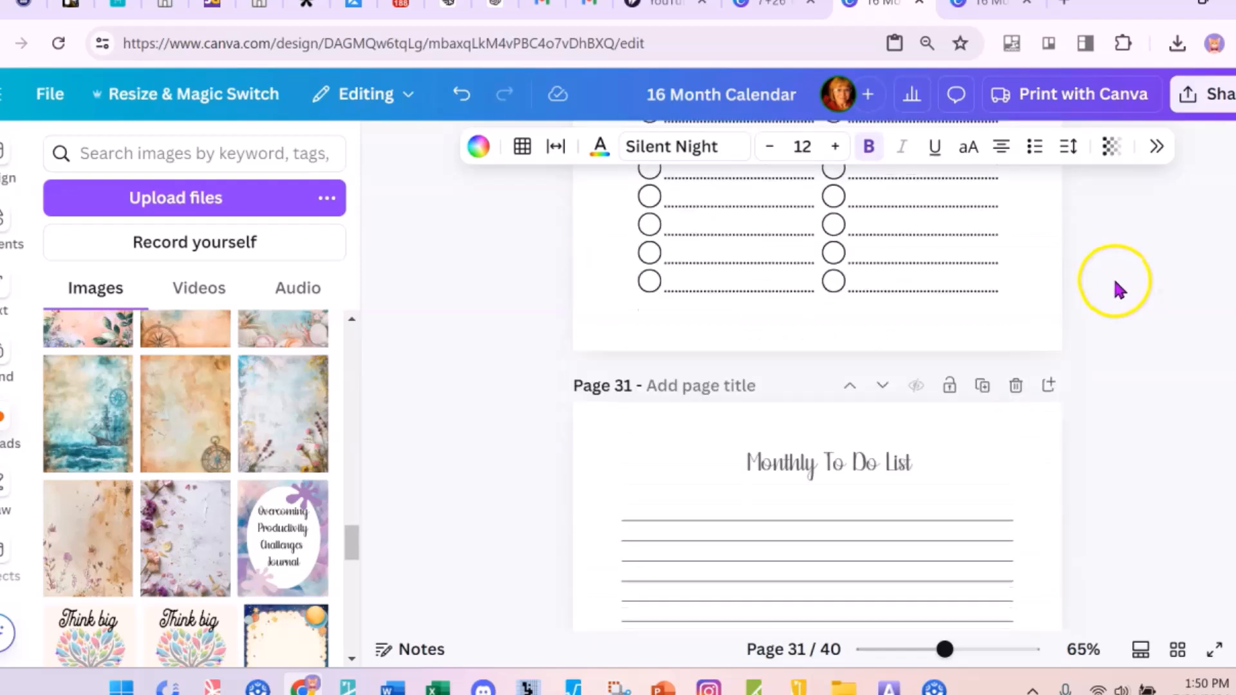
scroll(1108, 296, down, 2)
scroll(1226, 325, up, 10)
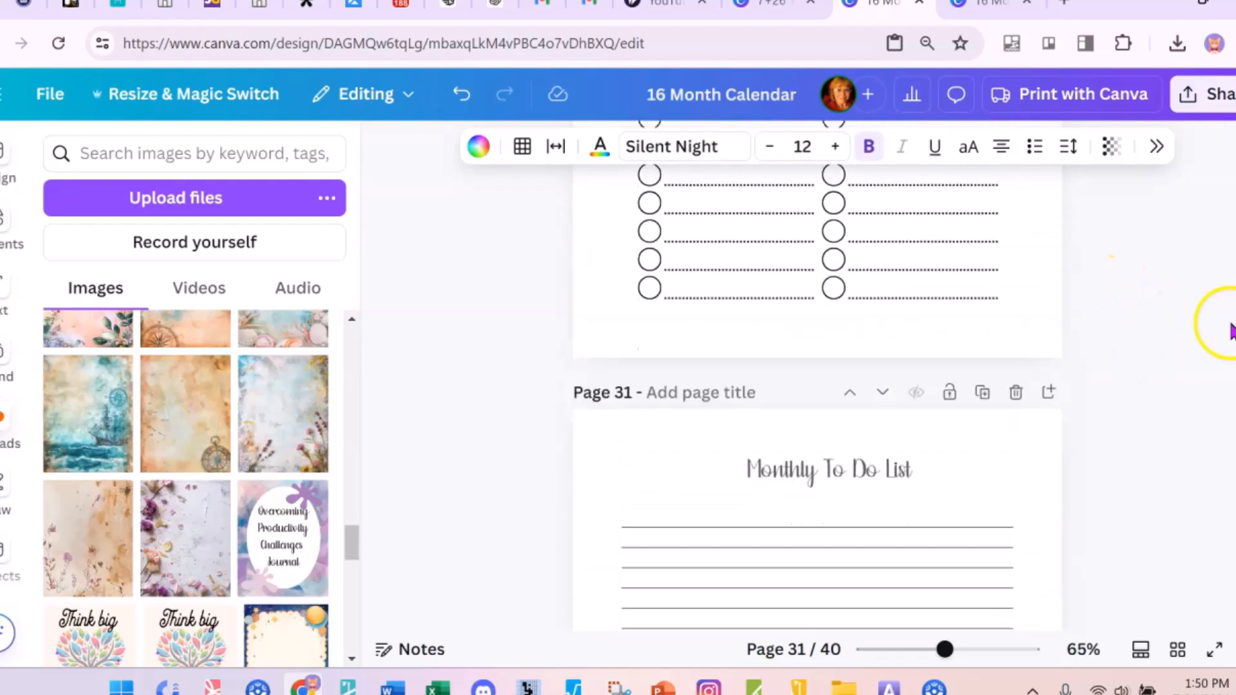
scroll(1205, 303, up, 3)
scroll(1206, 292, down, 5)
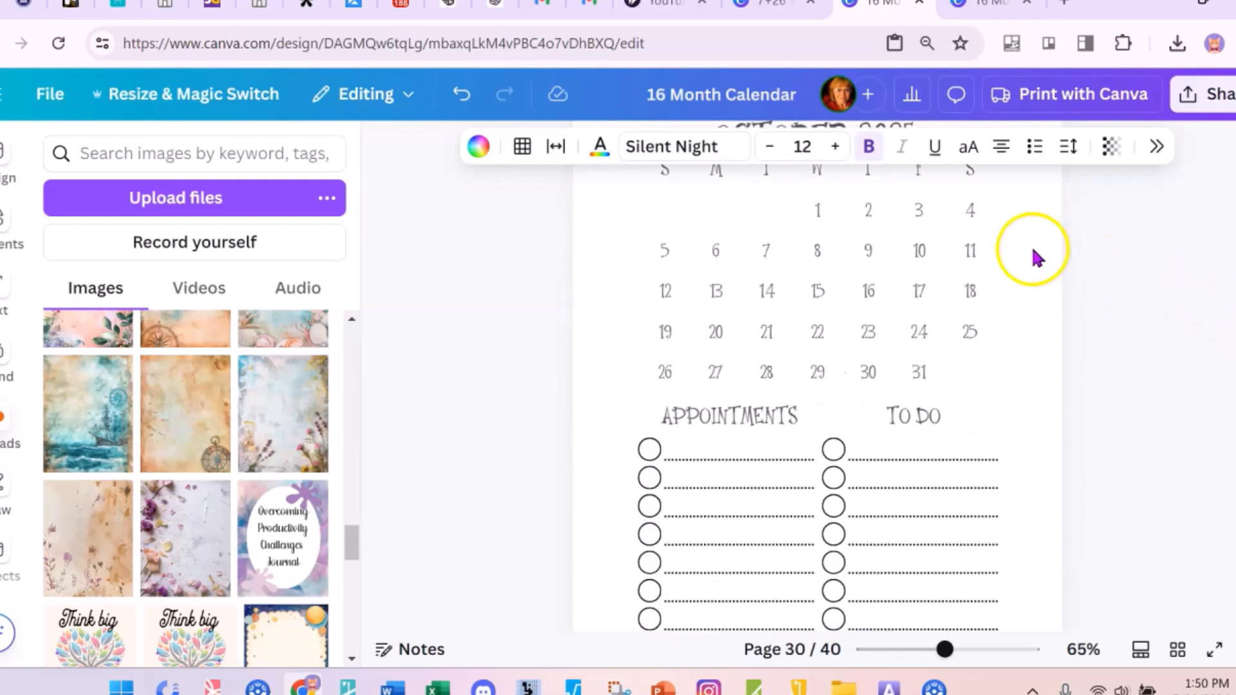
scroll(1030, 304, up, 2)
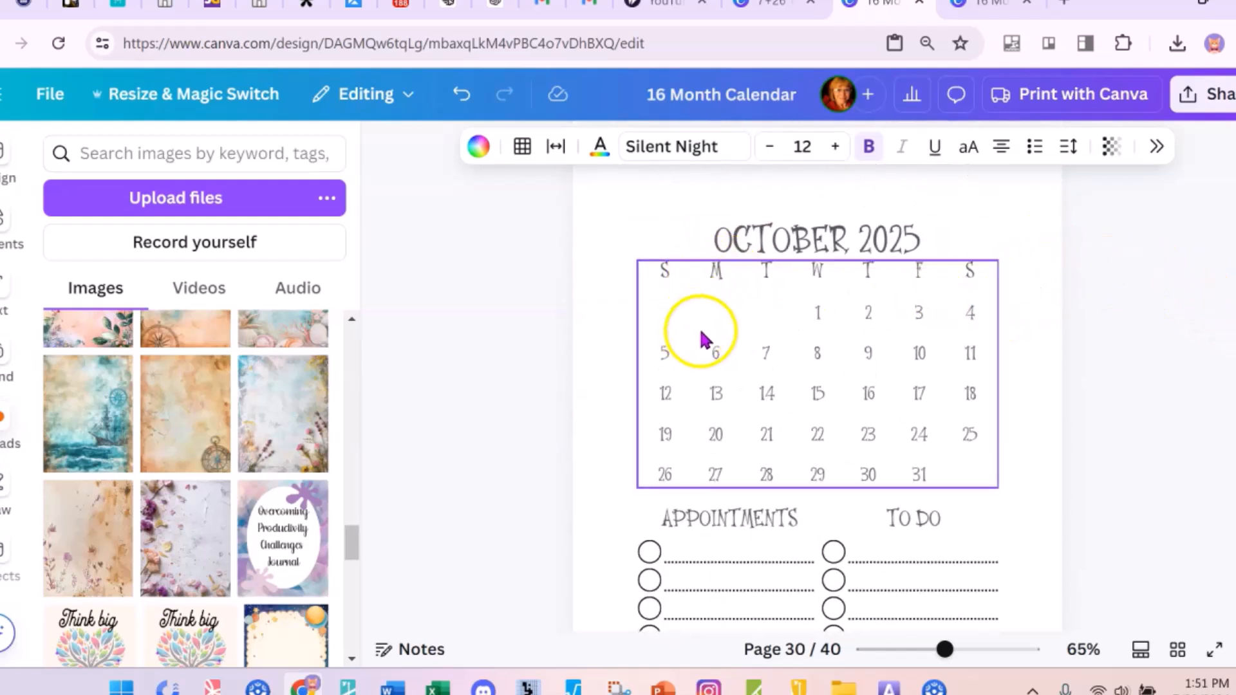
scroll(854, 327, down, 3)
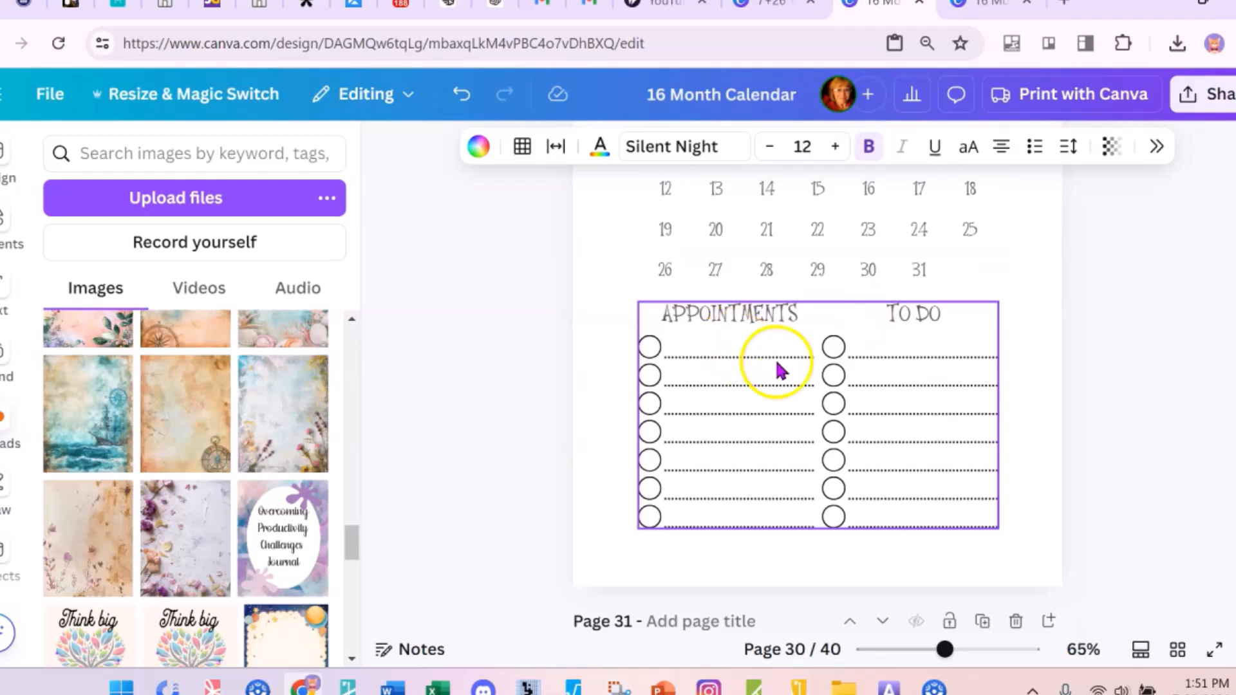
scroll(901, 372, down, 1)
scroll(965, 375, down, 5)
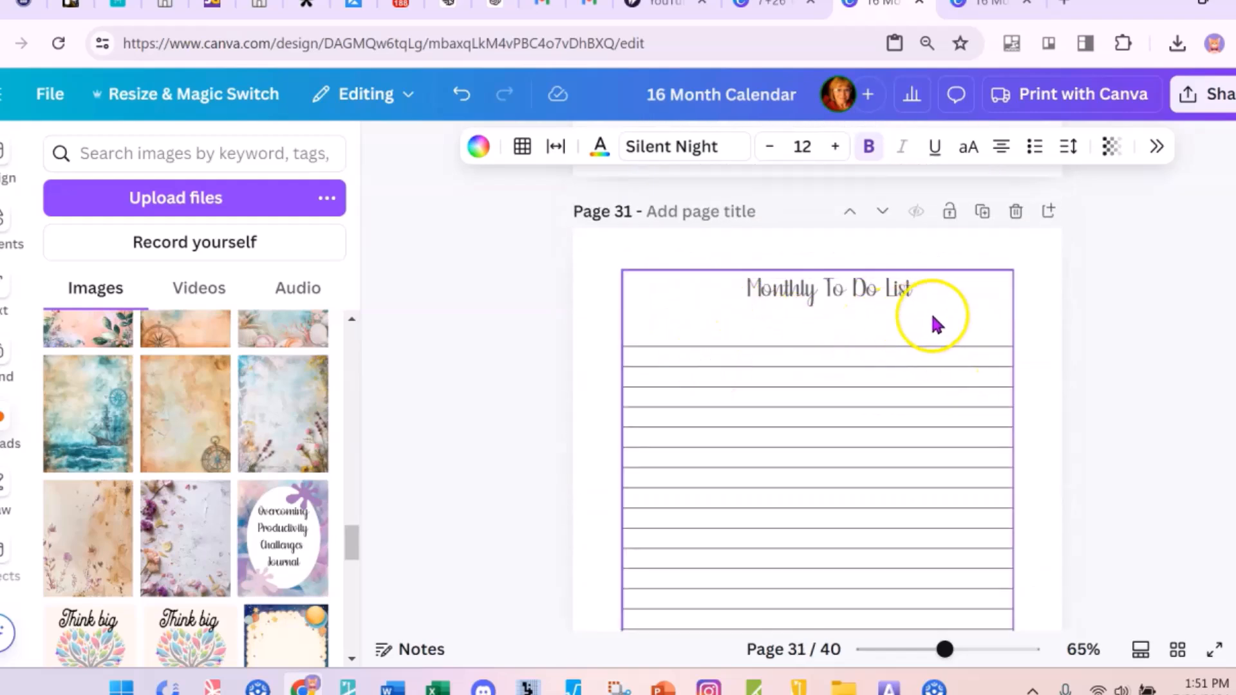
- Look back through the monthly calendar and to-do pages from October 2025 to May 2025
scroll(1120, 276, up, 15)
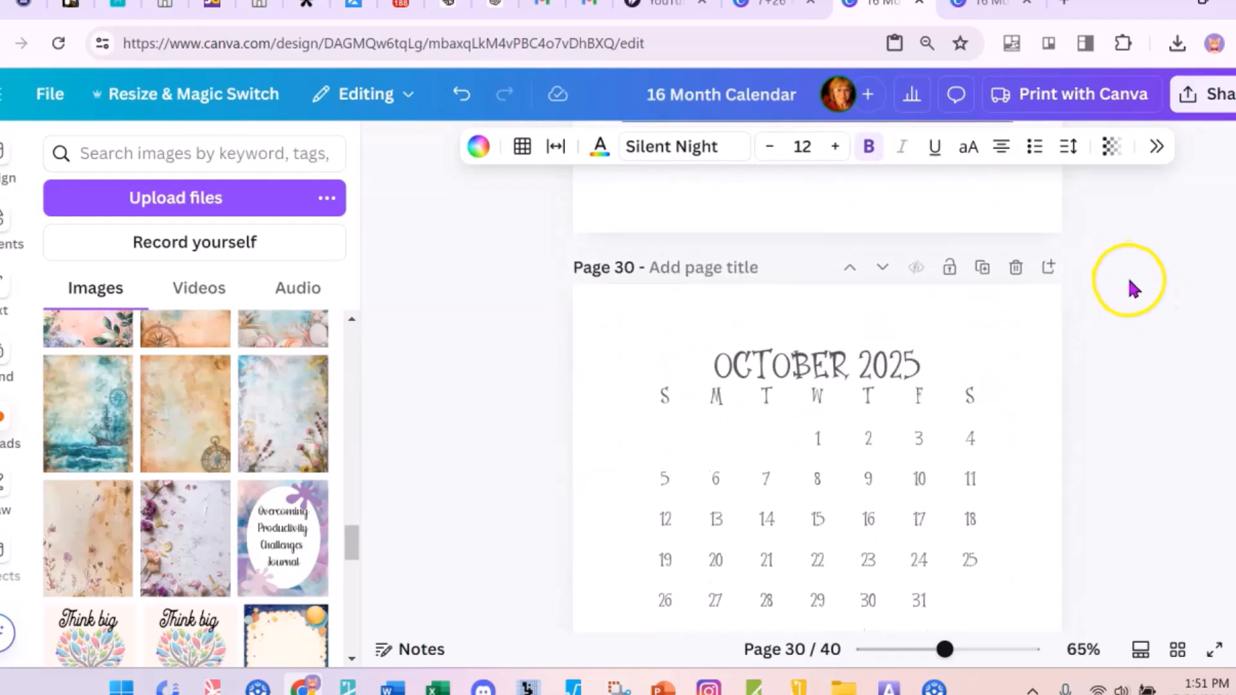
scroll(1126, 283, up, 20)
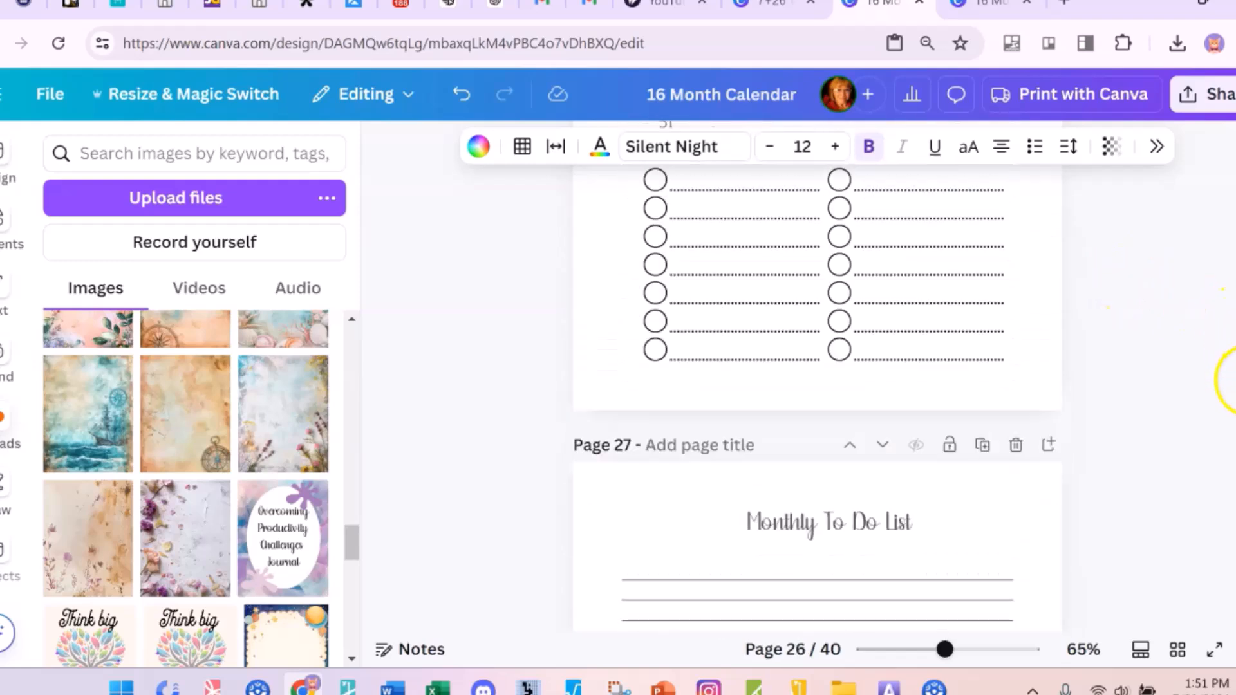
scroll(1179, 311, up, 20)
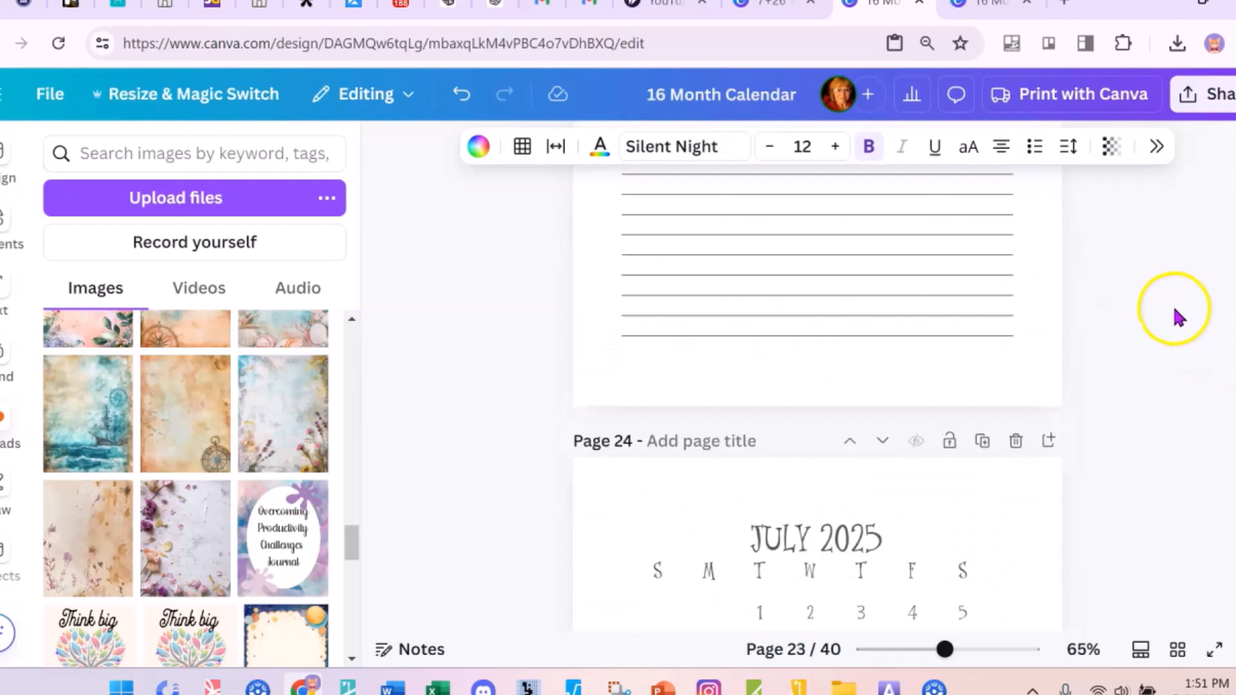
scroll(1172, 306, up, 5)
scroll(1149, 282, up, 20)
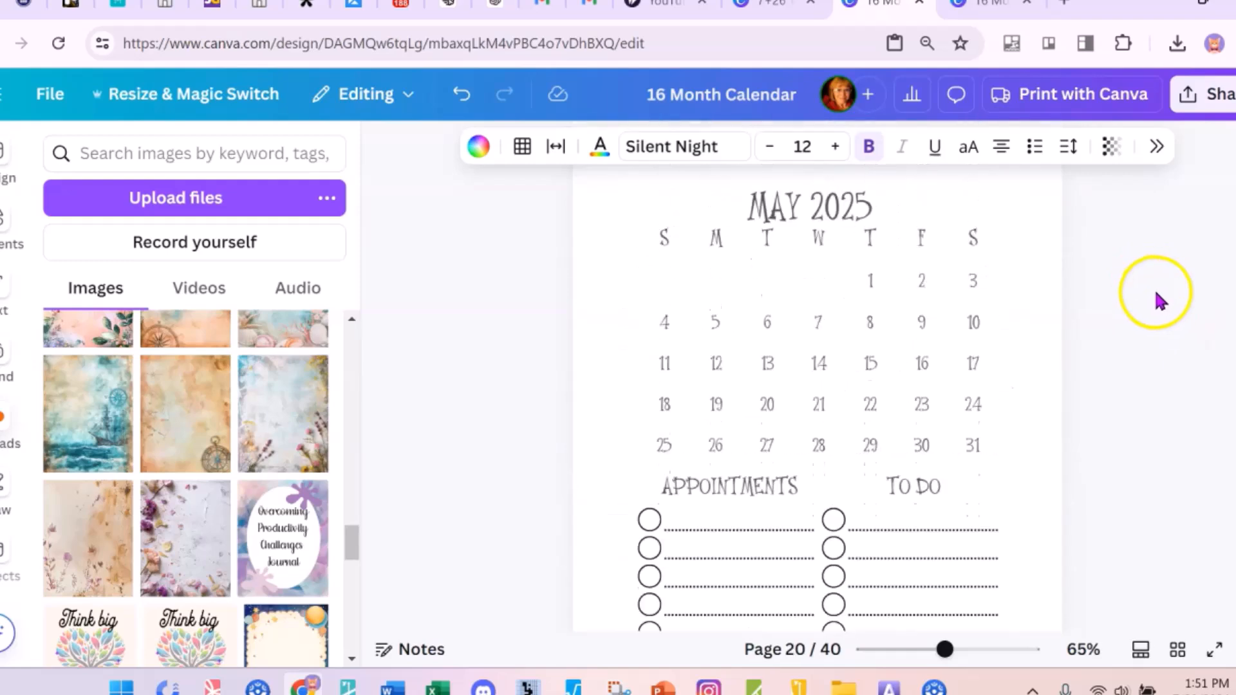
- Look back through the calendar pages from May 2025 to the cover page
scroll(1152, 286, up, 20)
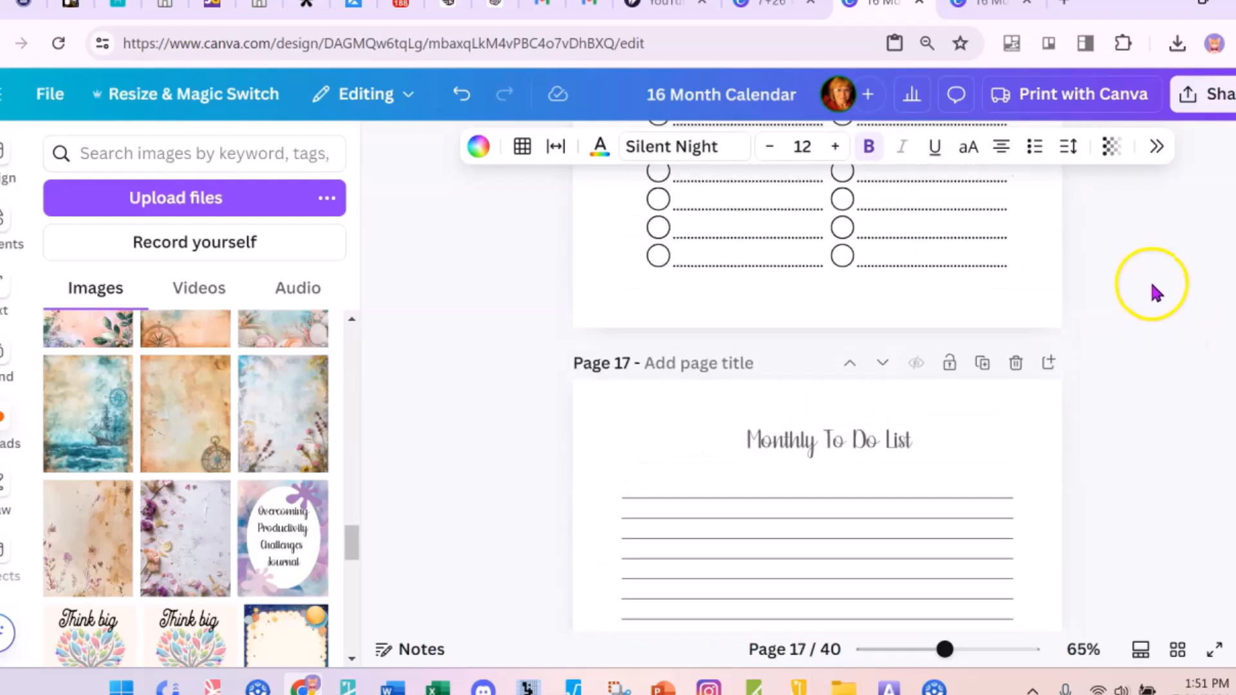
scroll(1154, 291, up, 8)
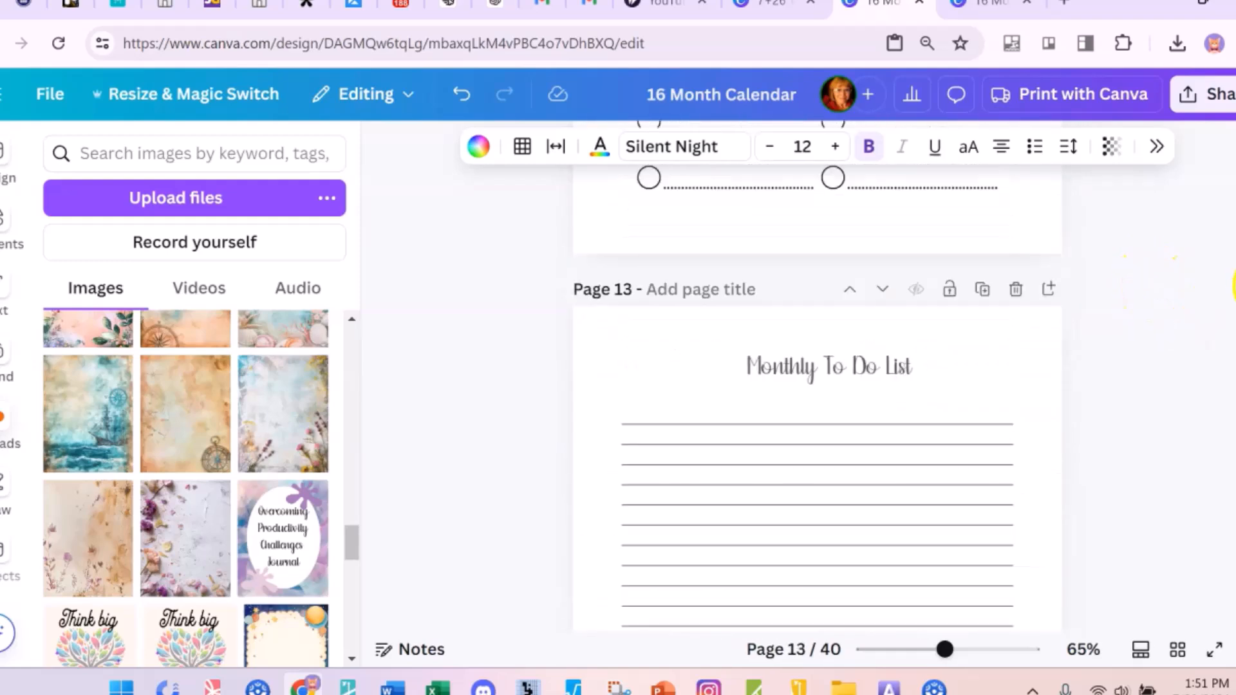
scroll(1152, 289, up, 5)
scroll(1178, 292, up, 20)
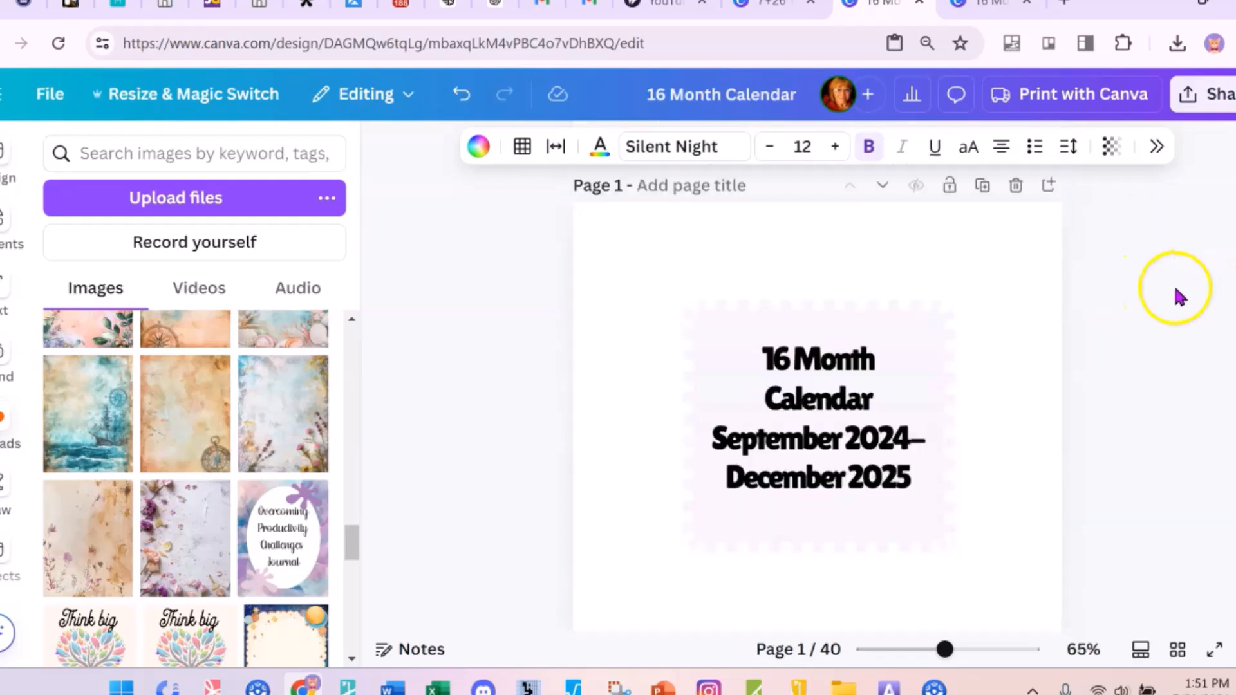
scroll(1123, 322, down, 2)
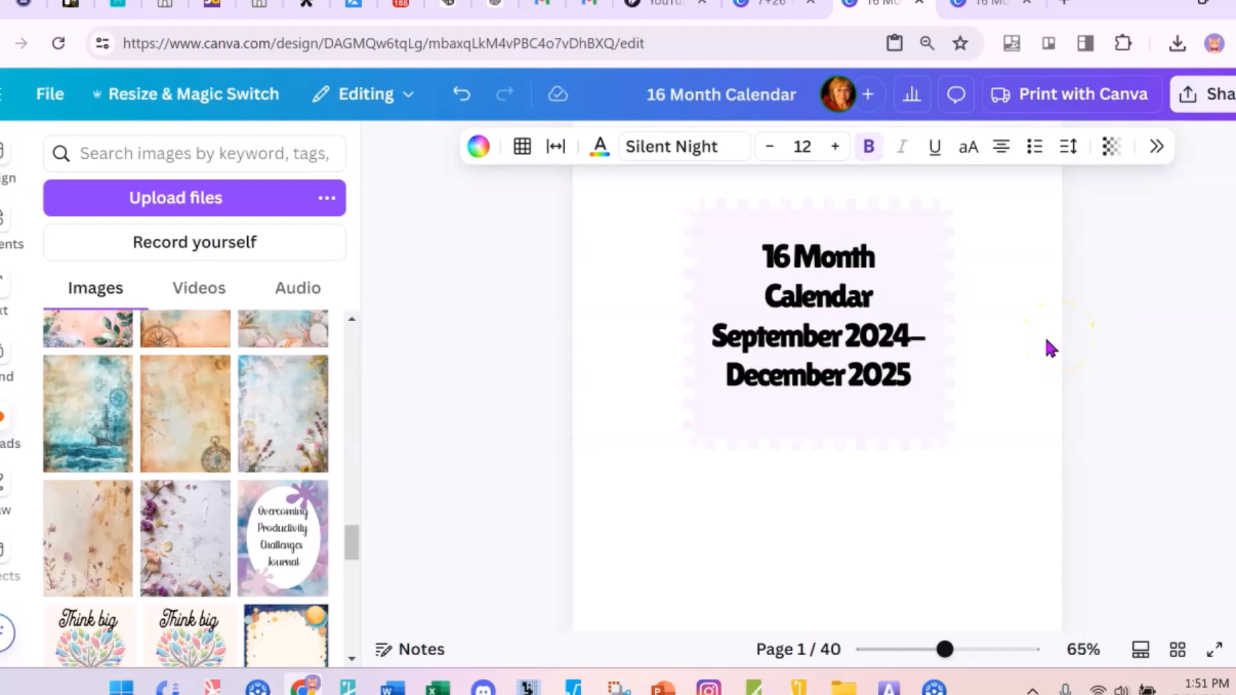
- Examine the 2024 and 2025 year overview calendars on pages 2 and 3
scroll(1050, 348, down, 10)
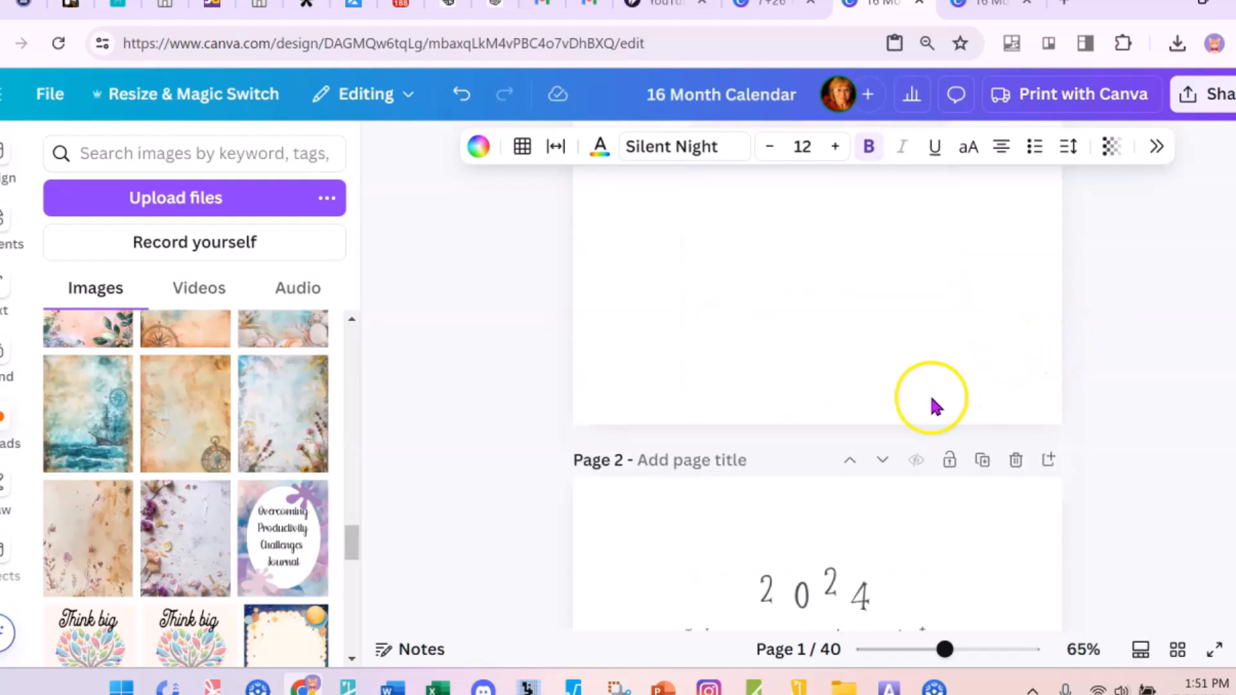
scroll(965, 293, up, 2)
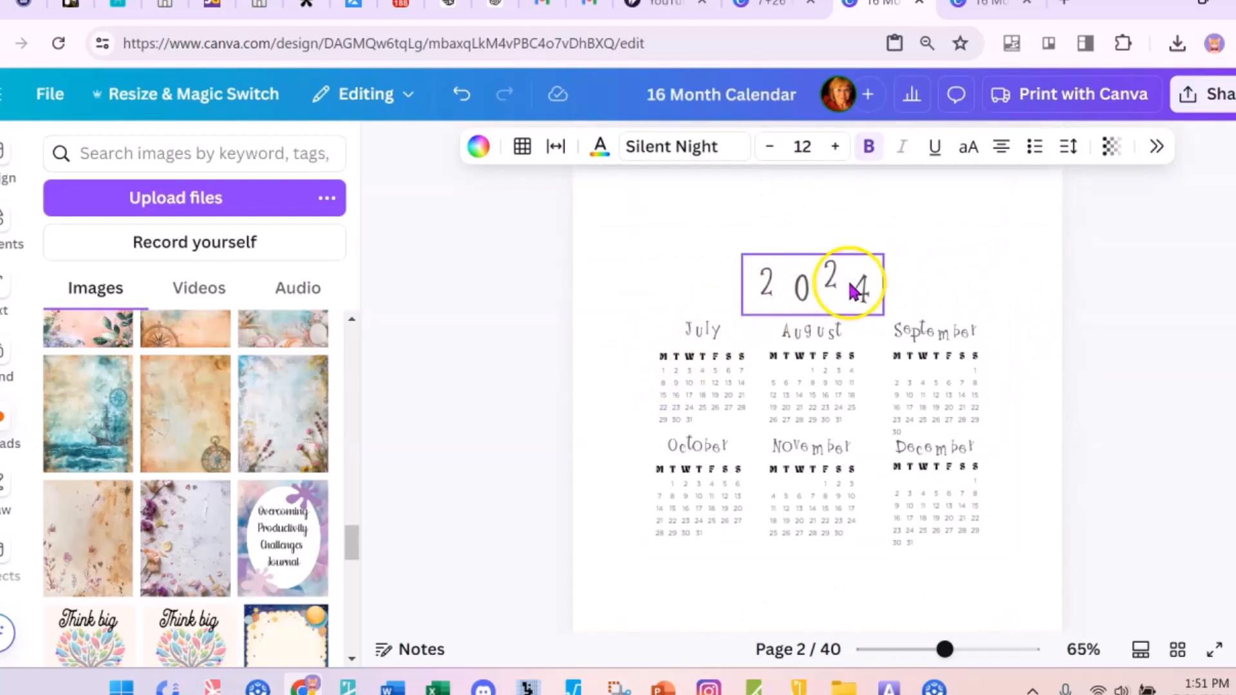
scroll(1133, 409, down, 10)
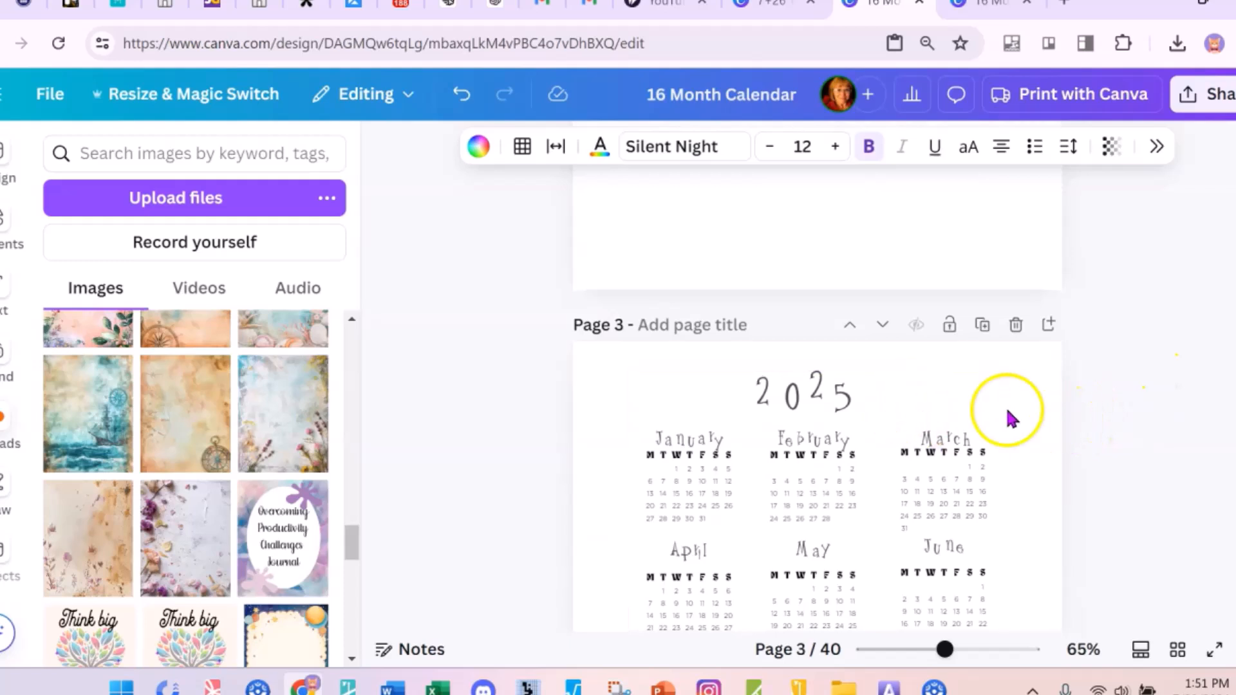
scroll(1043, 393, up, 8)
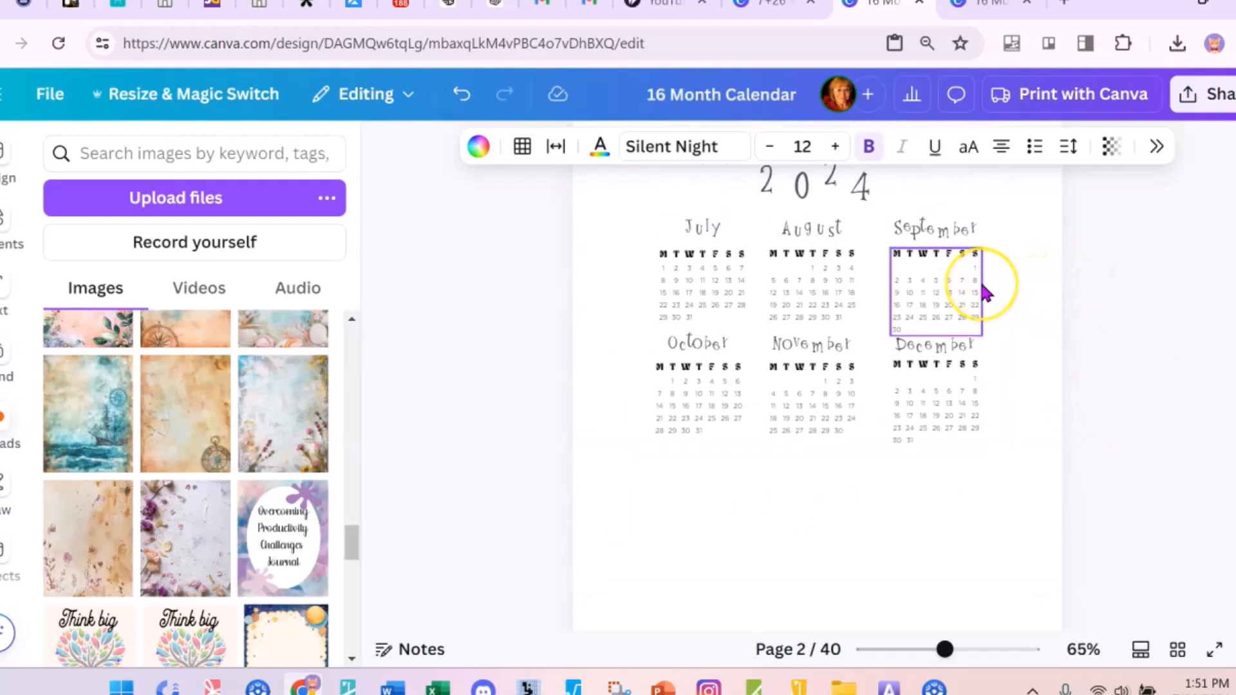
scroll(986, 293, down, 8)
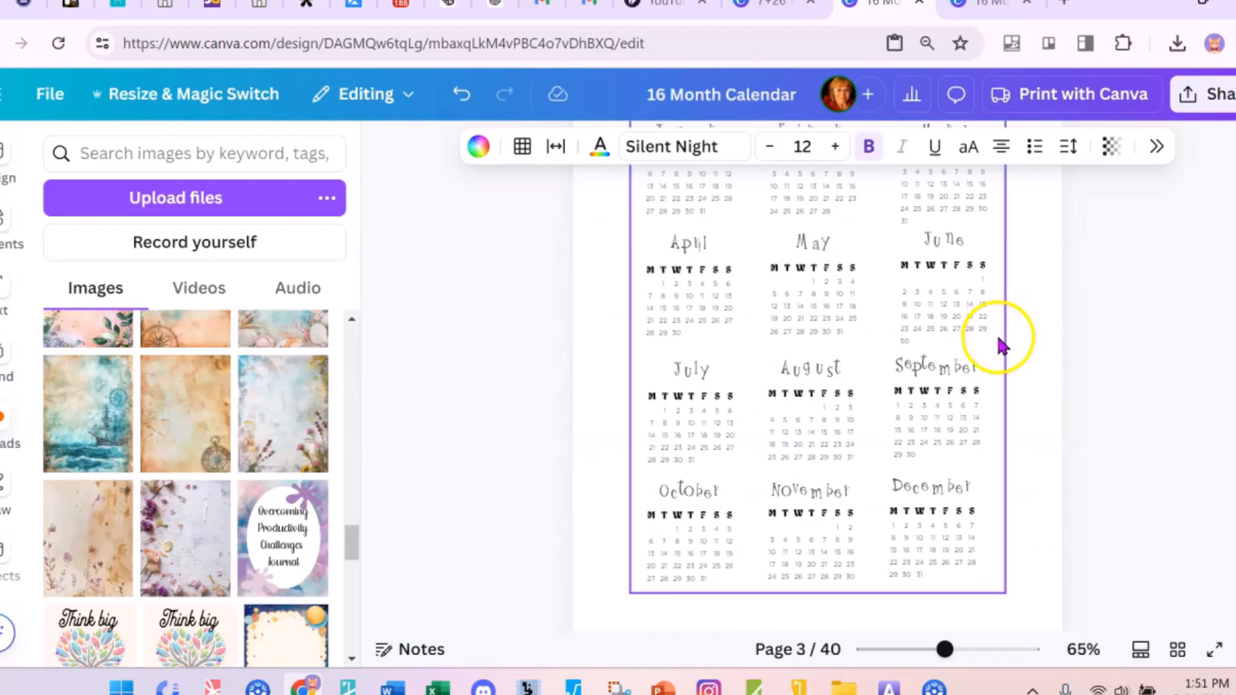
scroll(959, 547, up, 8)
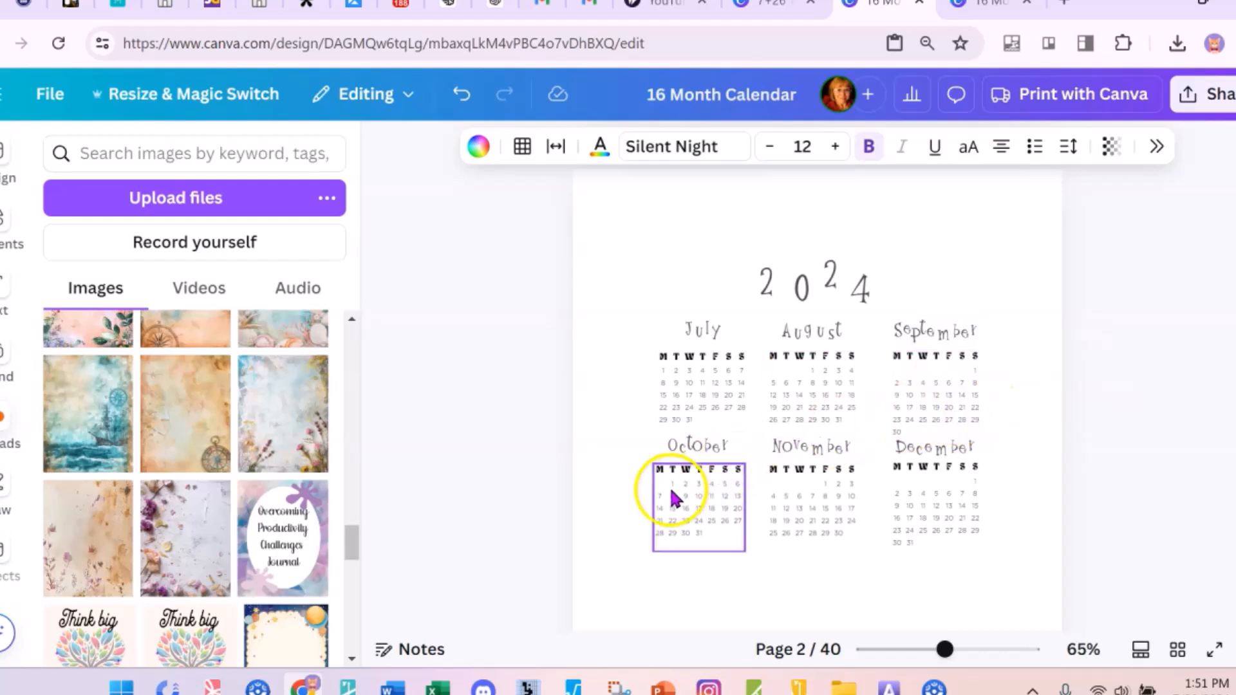
scroll(973, 432, down, 2)
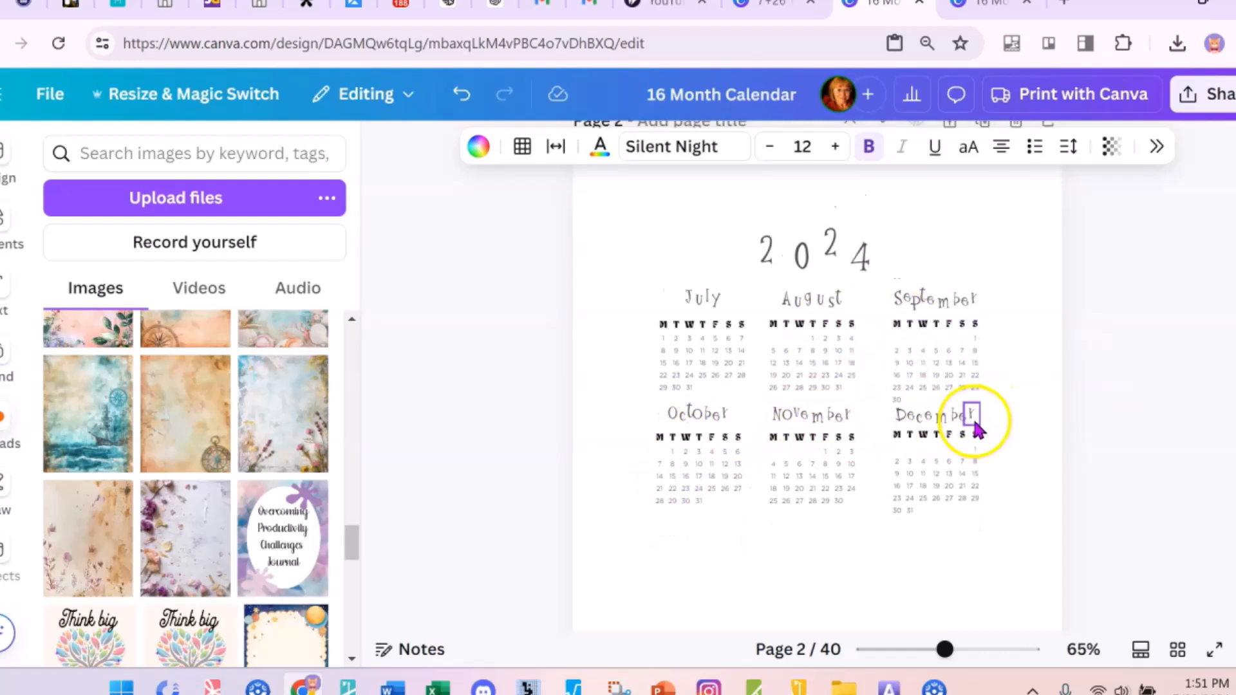
scroll(971, 408, up, 2)
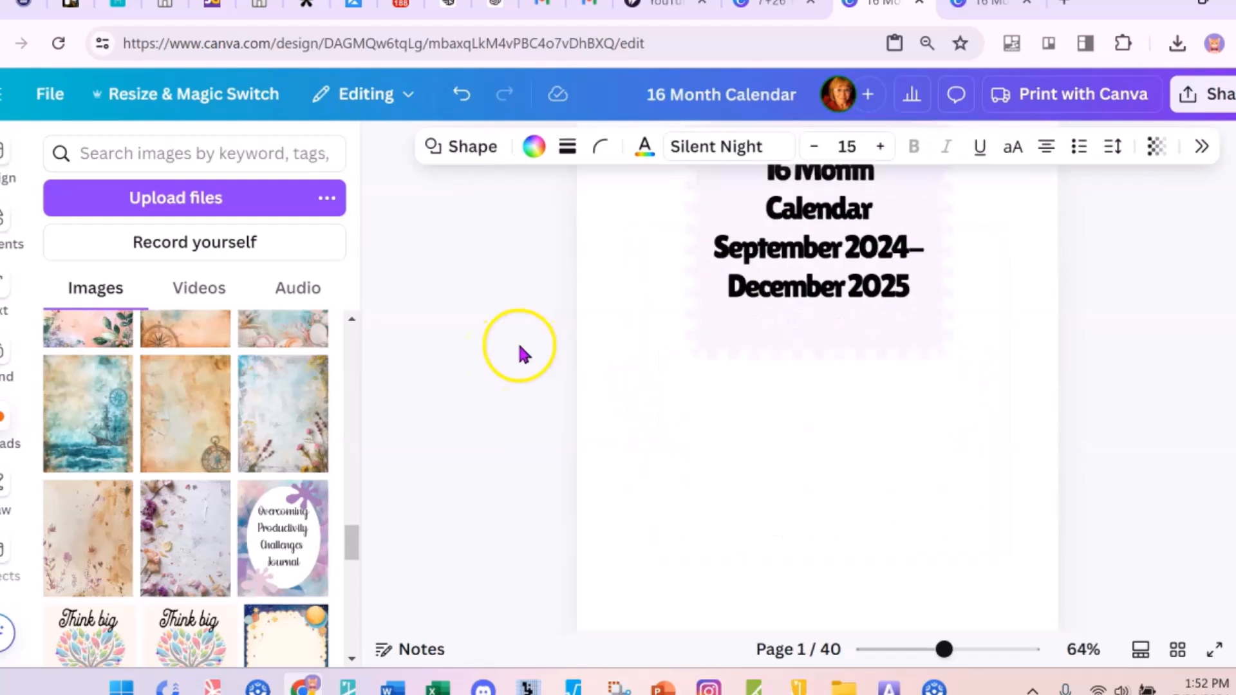
- Add the uploaded seashell and coral watercolor image to the cover page and set it as the page background
scroll(519, 350, down, 1)
scroll(276, 408, down, 2)
scroll(379, 420, down, 1)
scroll(379, 425, down, 3)
scroll(216, 458, down, 6)
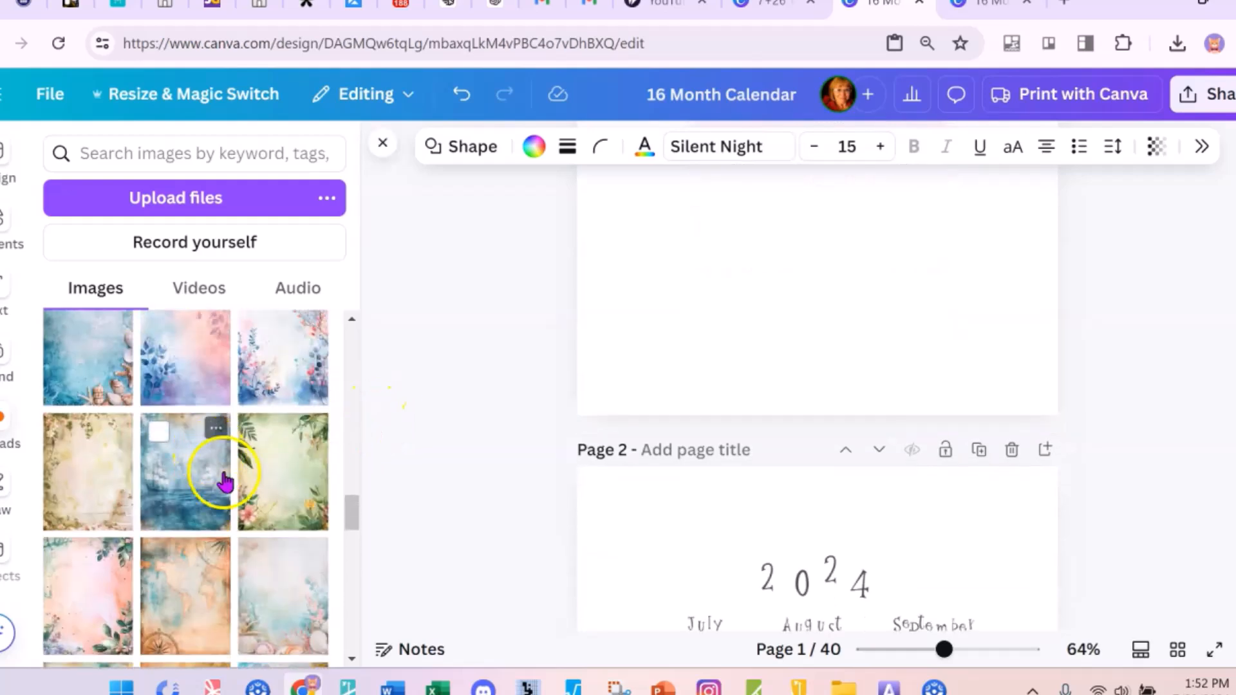
click(279, 494)
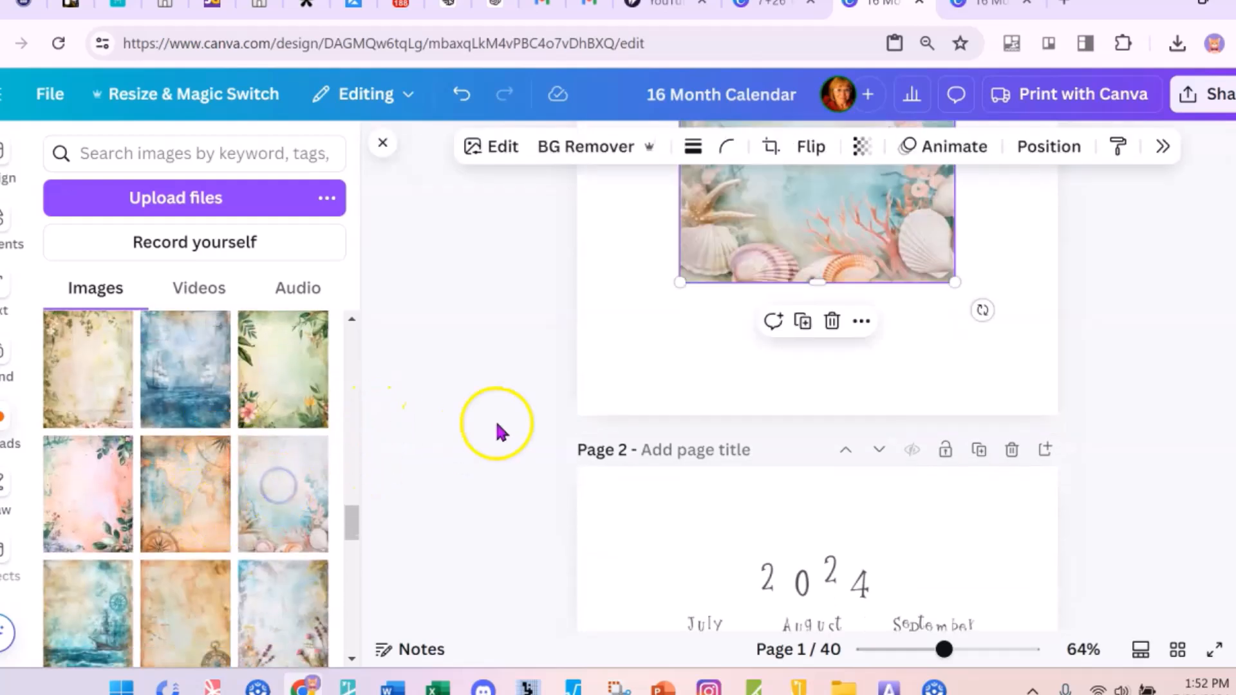
right_click(740, 218)
scroll(933, 538, down, 1)
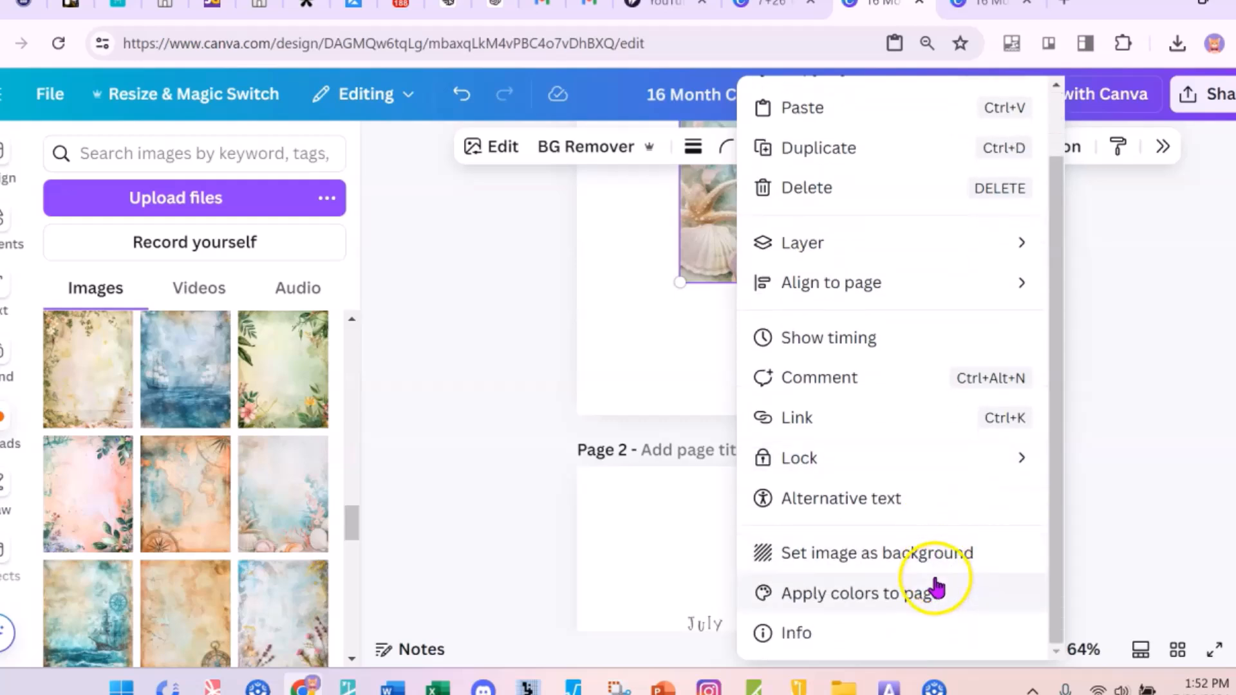
click(924, 565)
scroll(1139, 380, up, 5)
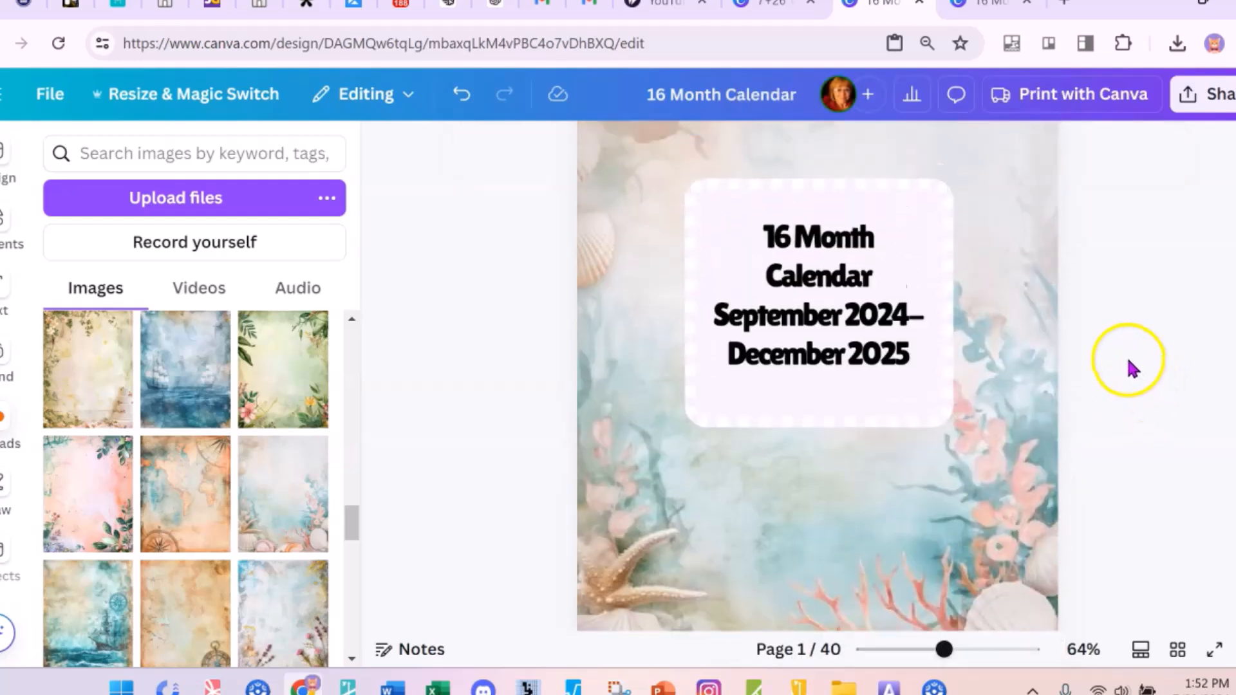
- Add the same seashell and coral image to the 2024 overview page and set it as the background
scroll(1095, 354, down, 2)
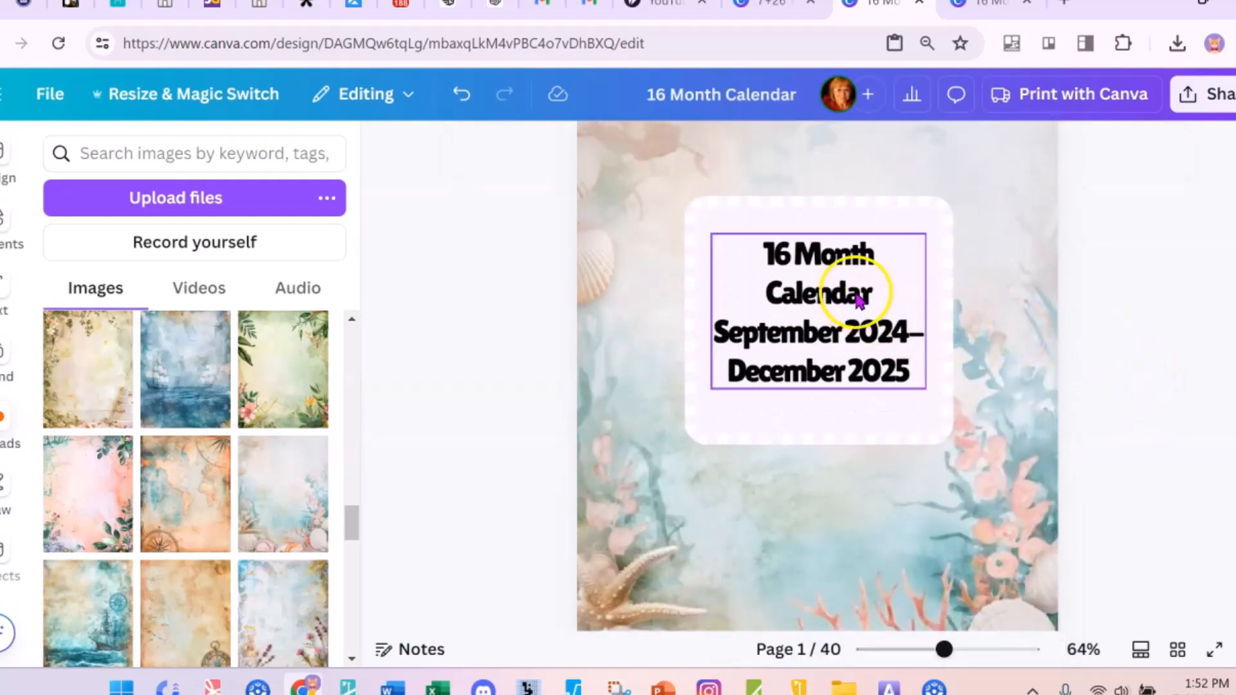
scroll(859, 299, down, 10)
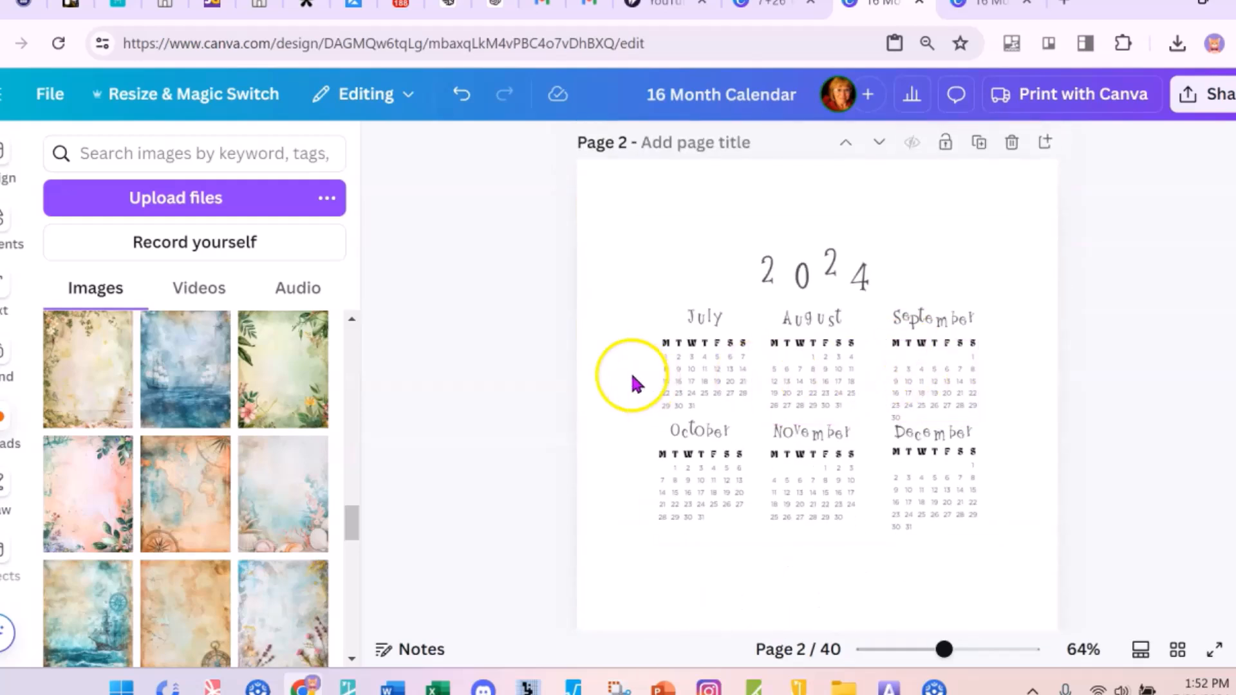
click(305, 497)
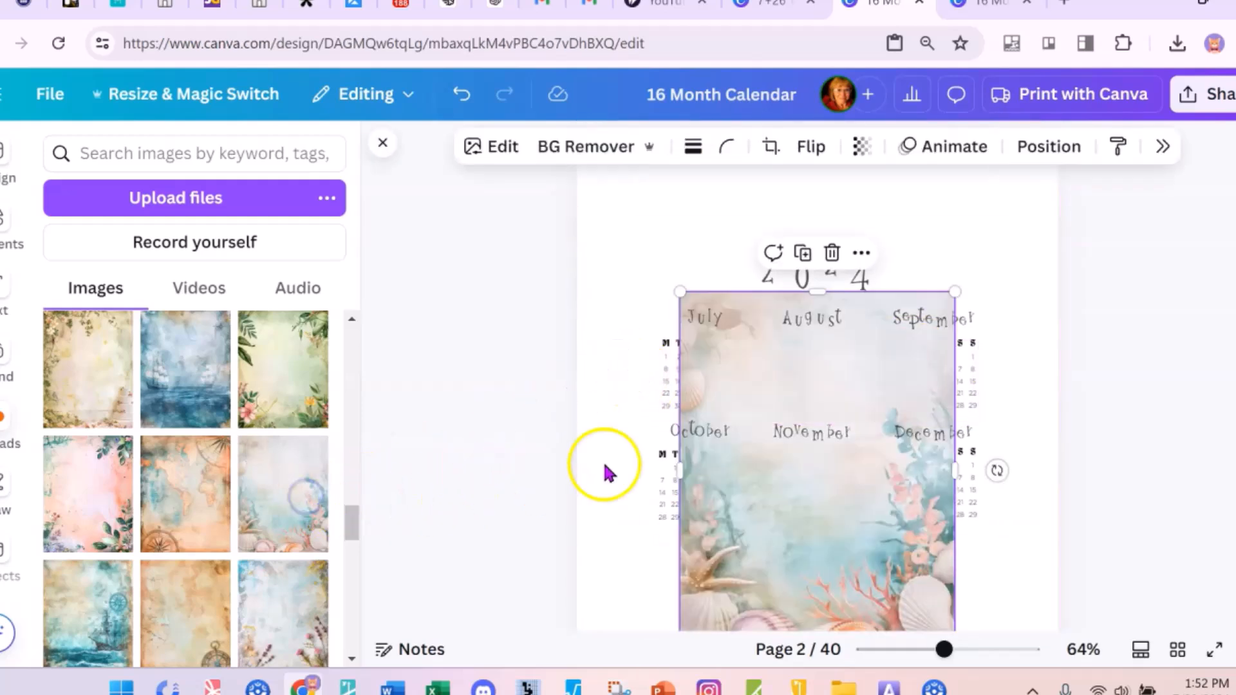
right_click(779, 385)
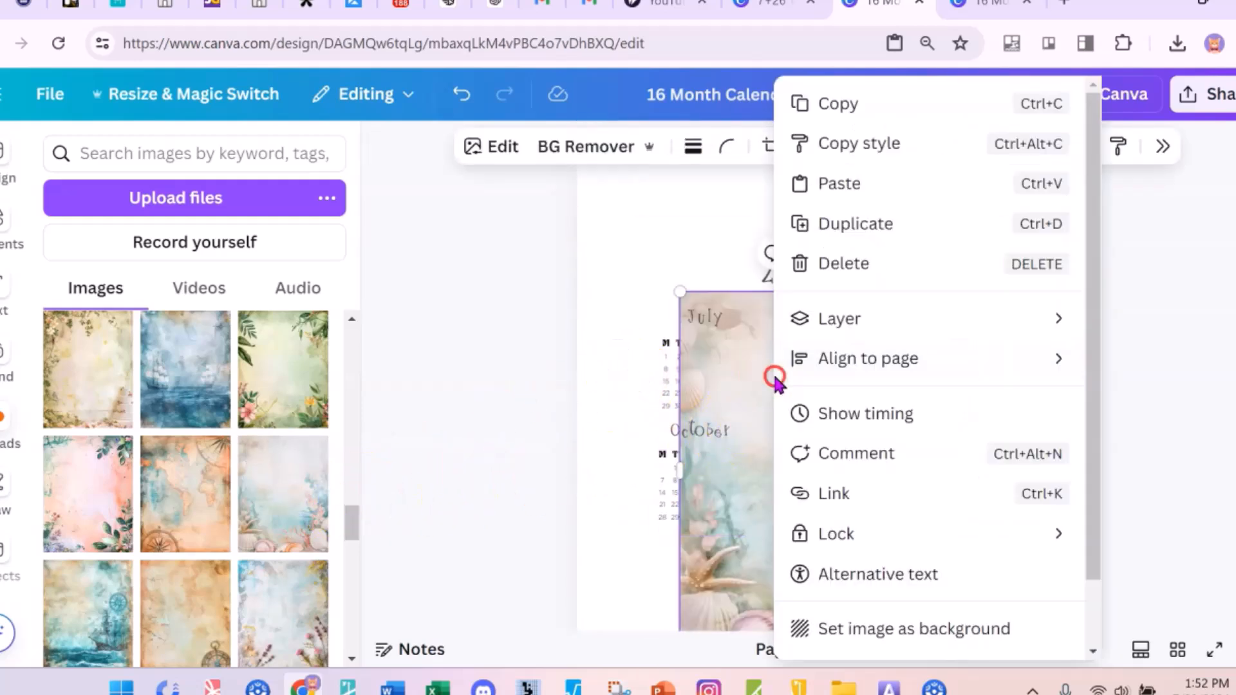
click(959, 623)
- Set the seashell and coral image as the background of the 2025 overview page
scroll(751, 504, down, 5)
click(304, 490)
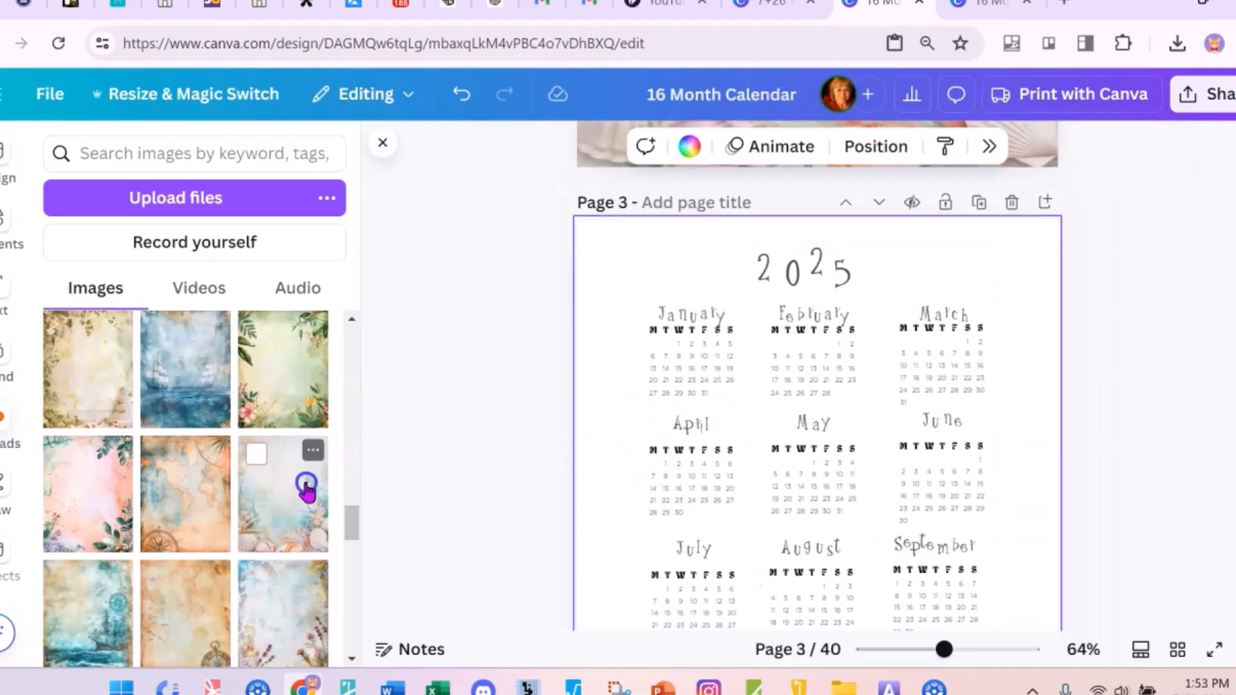
right_click(739, 500)
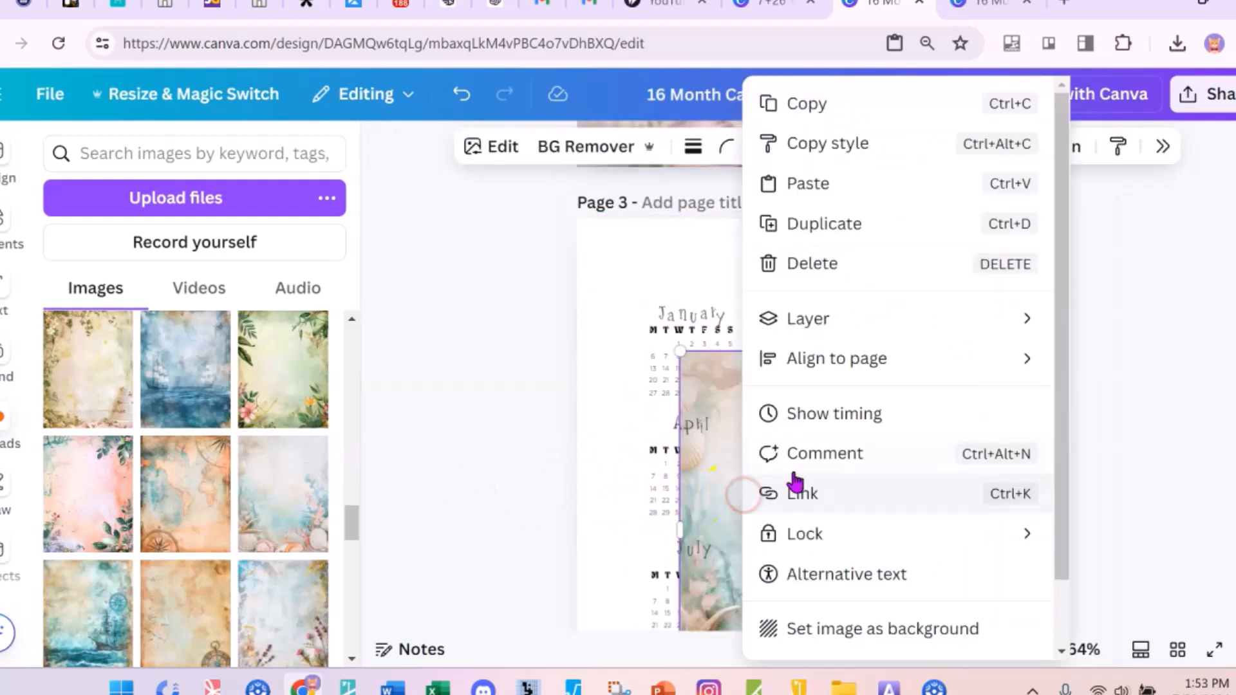
click(933, 629)
- Add the seashell and coral image to the September 2024 page and open its options
scroll(1128, 461, down, 8)
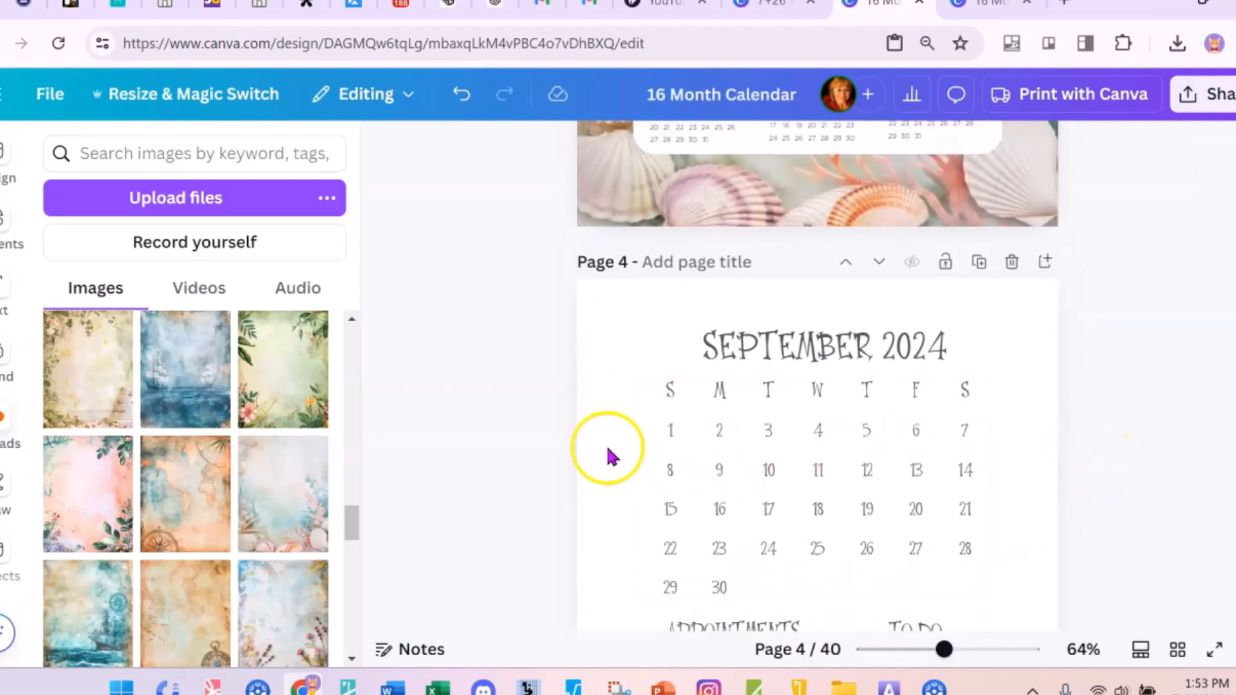
click(599, 440)
drag(316, 508, 833, 411)
right_click(832, 411)
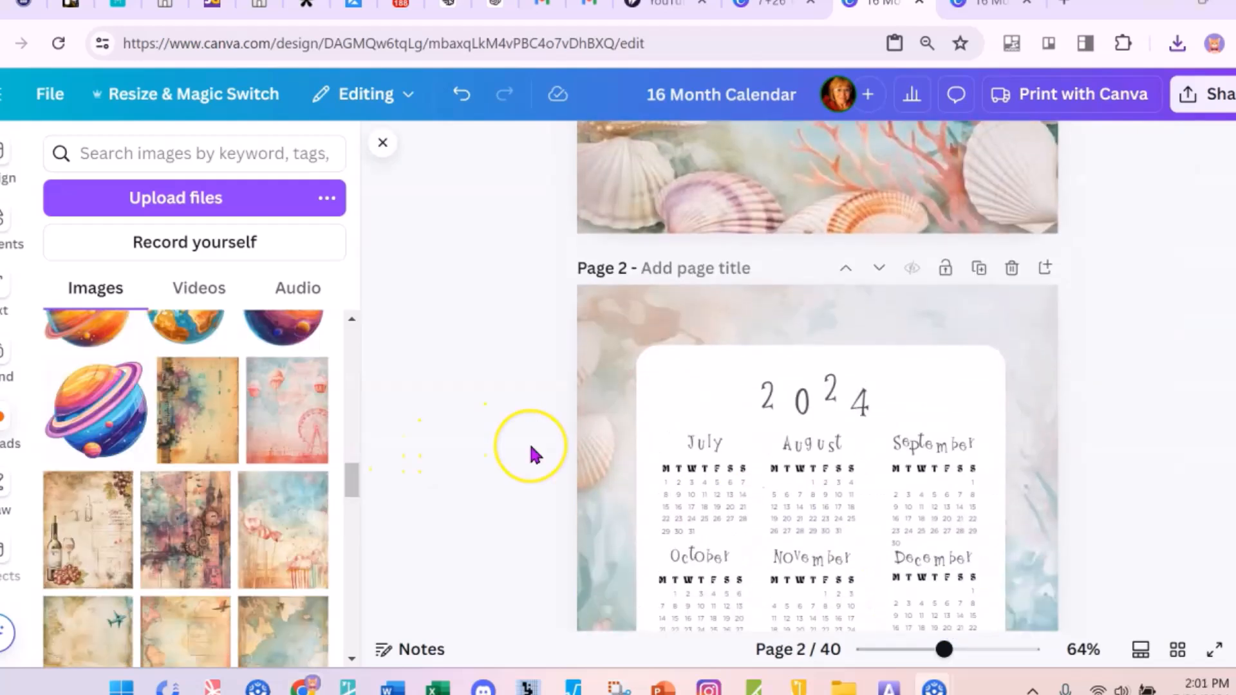
- Find the image of a row of seashells on sand in the uploads and add it to the 2024 overview page
scroll(531, 452, down, 5)
scroll(534, 454, up, 3)
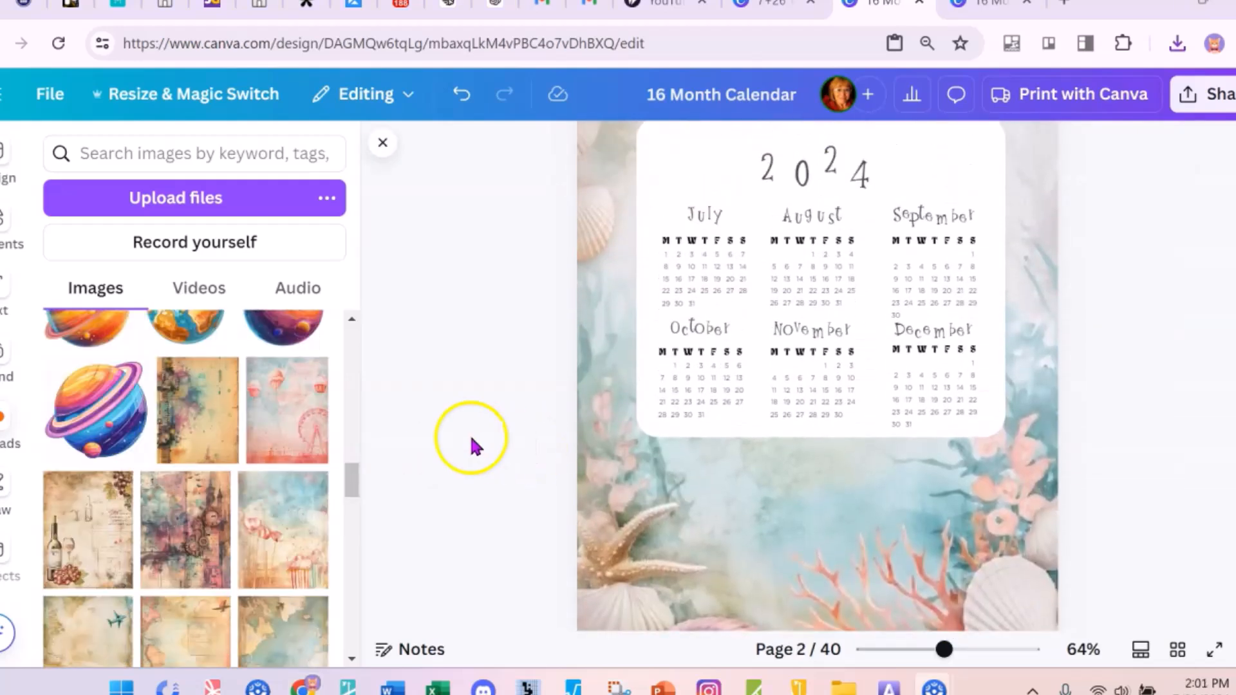
scroll(295, 408, down, 3)
scroll(293, 450, up, 10)
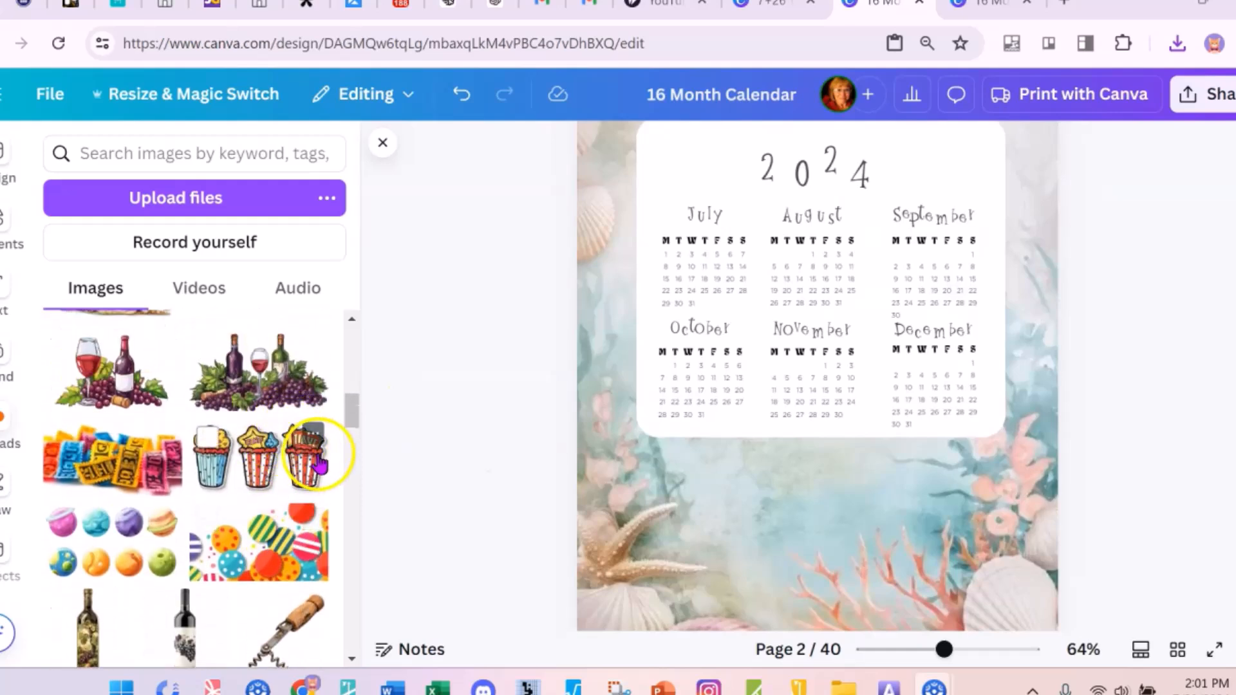
scroll(351, 428, up, 2)
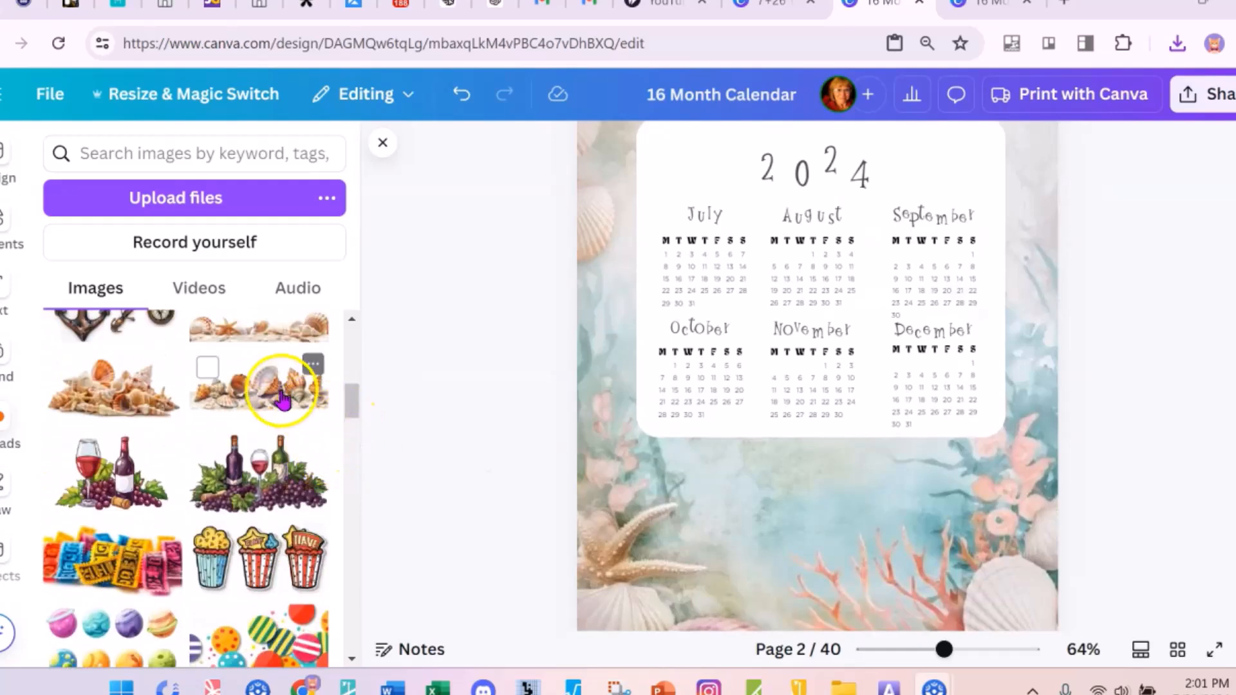
scroll(399, 453, up, 1)
scroll(398, 450, down, 2)
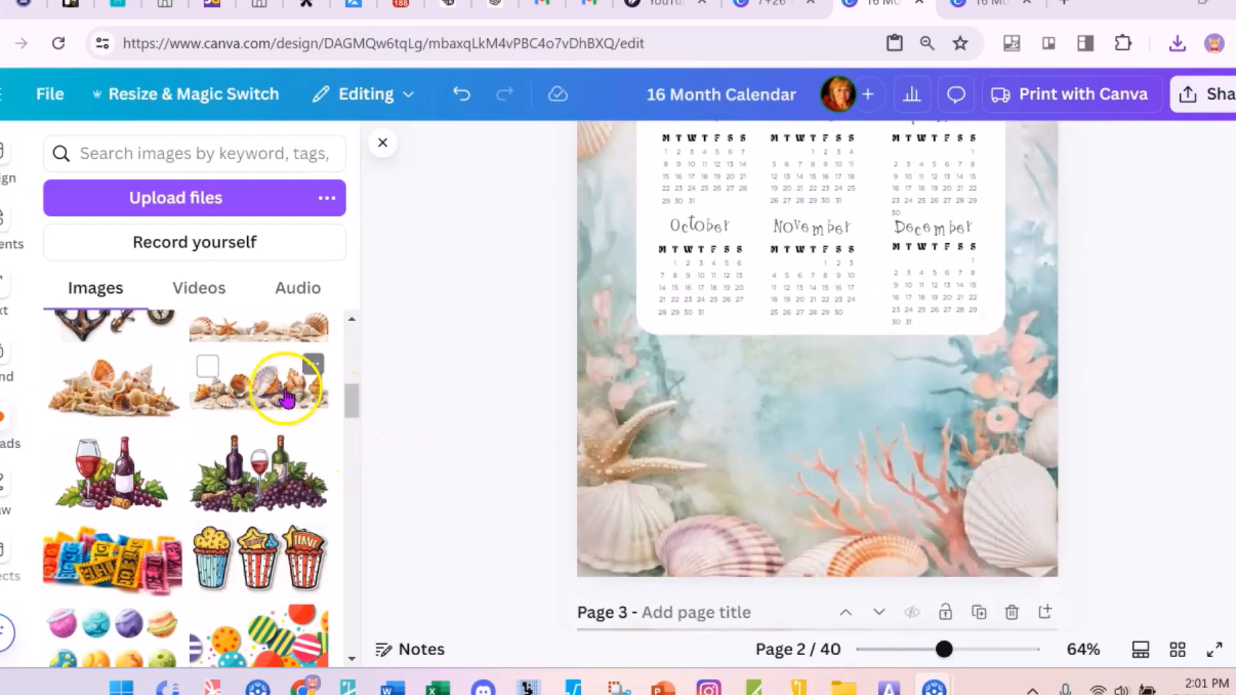
click(283, 393)
- Remove the background of the seashell row image and fit it across the bottom edge of page 2
drag(817, 308, 822, 338)
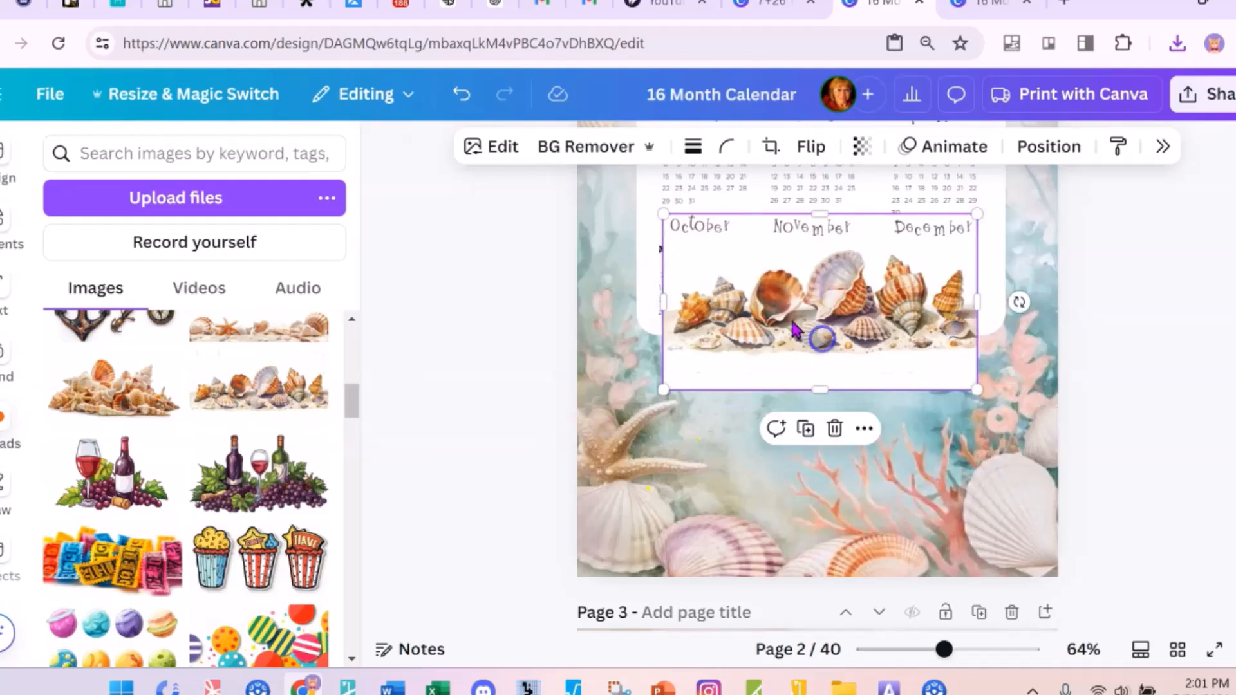
click(582, 146)
drag(910, 373, 900, 447)
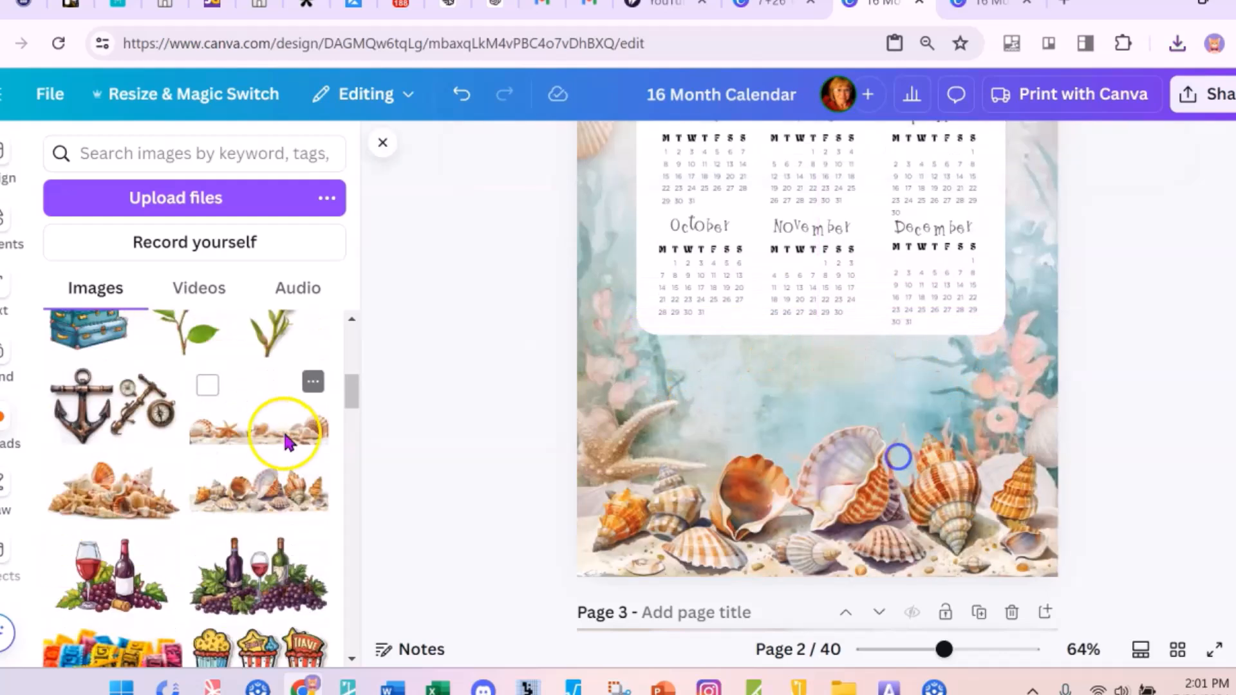
- Add the uploaded image of a pile of seashells to the cover page
scroll(365, 435, up, 1)
scroll(342, 403, up, 1)
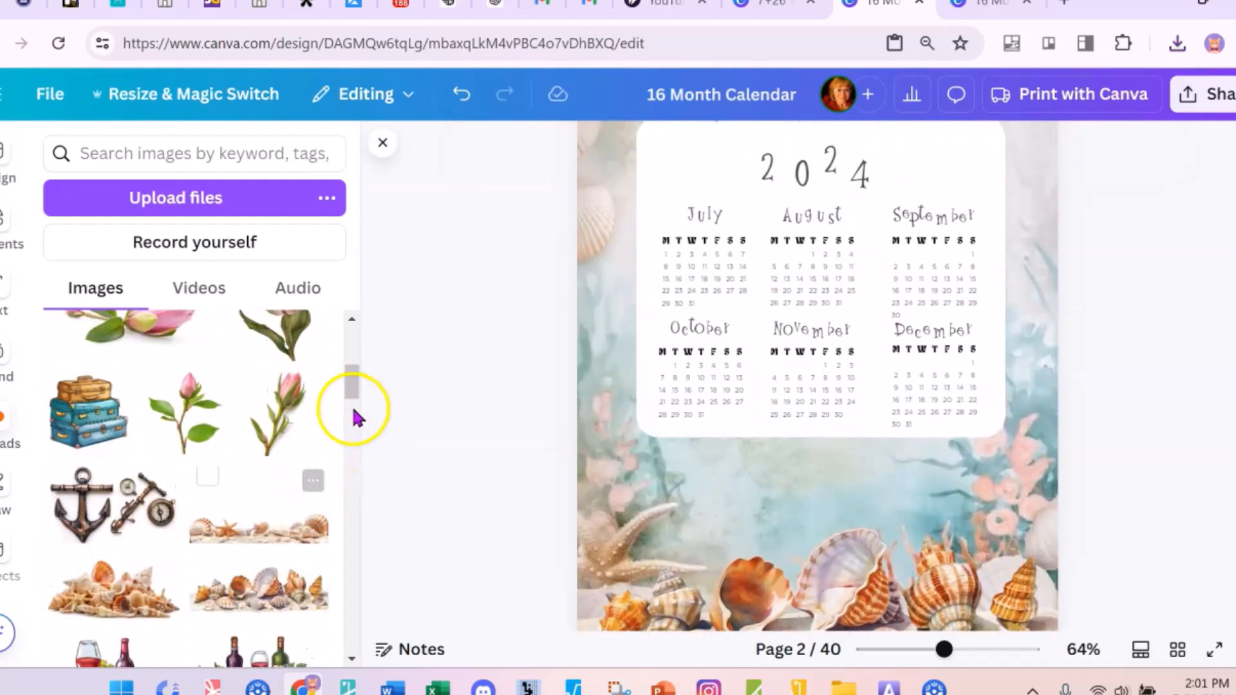
scroll(342, 404, down, 1)
scroll(530, 391, down, 1)
scroll(541, 387, up, 3)
scroll(573, 378, up, 5)
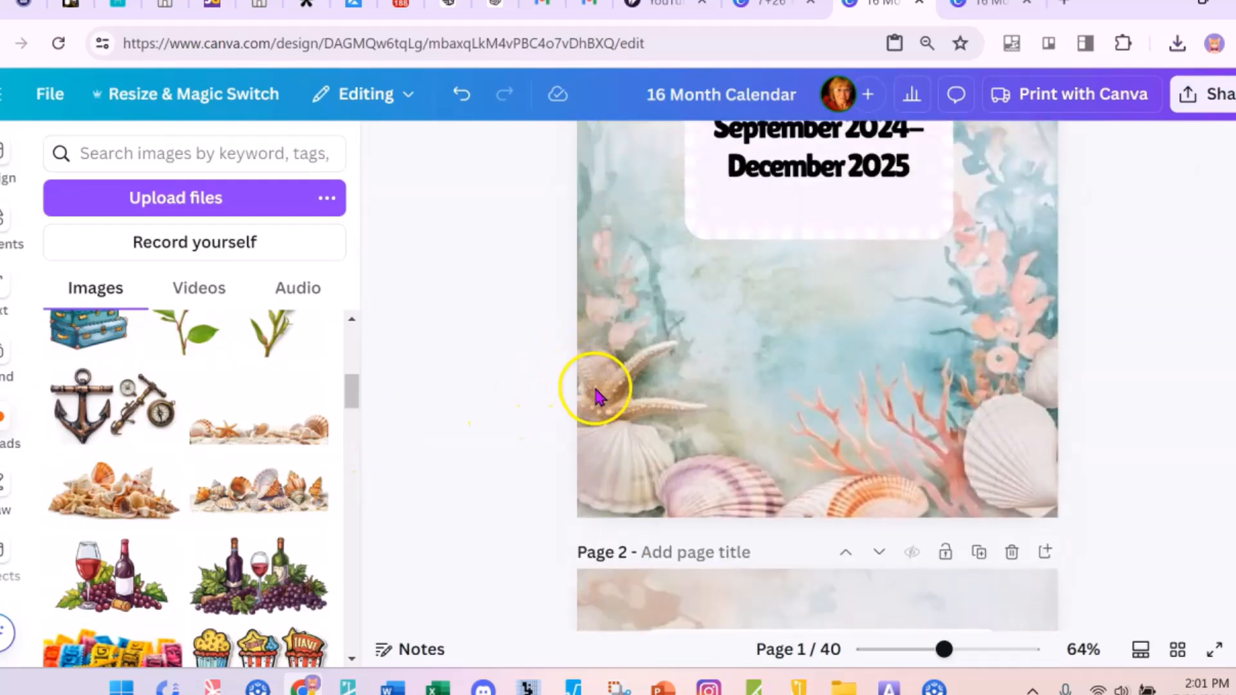
scroll(604, 373, down, 2)
click(139, 490)
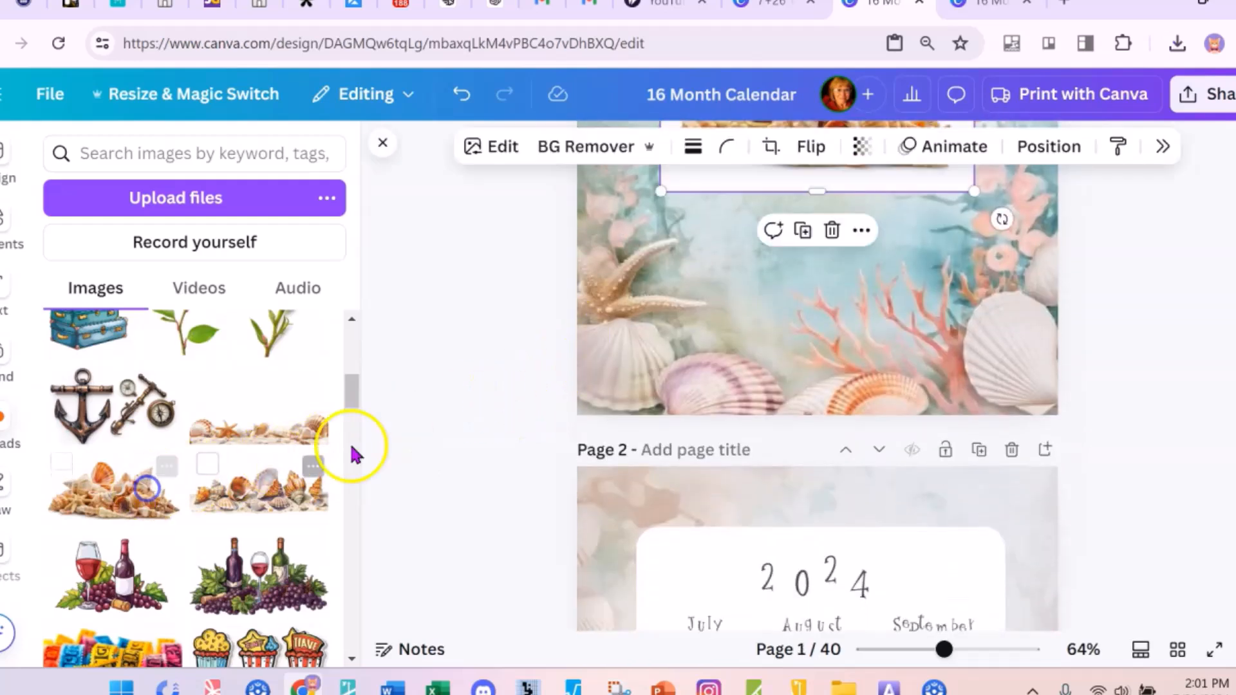
- Remove the seashell pile's background and enlarge it across the bottom of the cover page
scroll(702, 360, up, 3)
drag(766, 358, 692, 563)
click(585, 146)
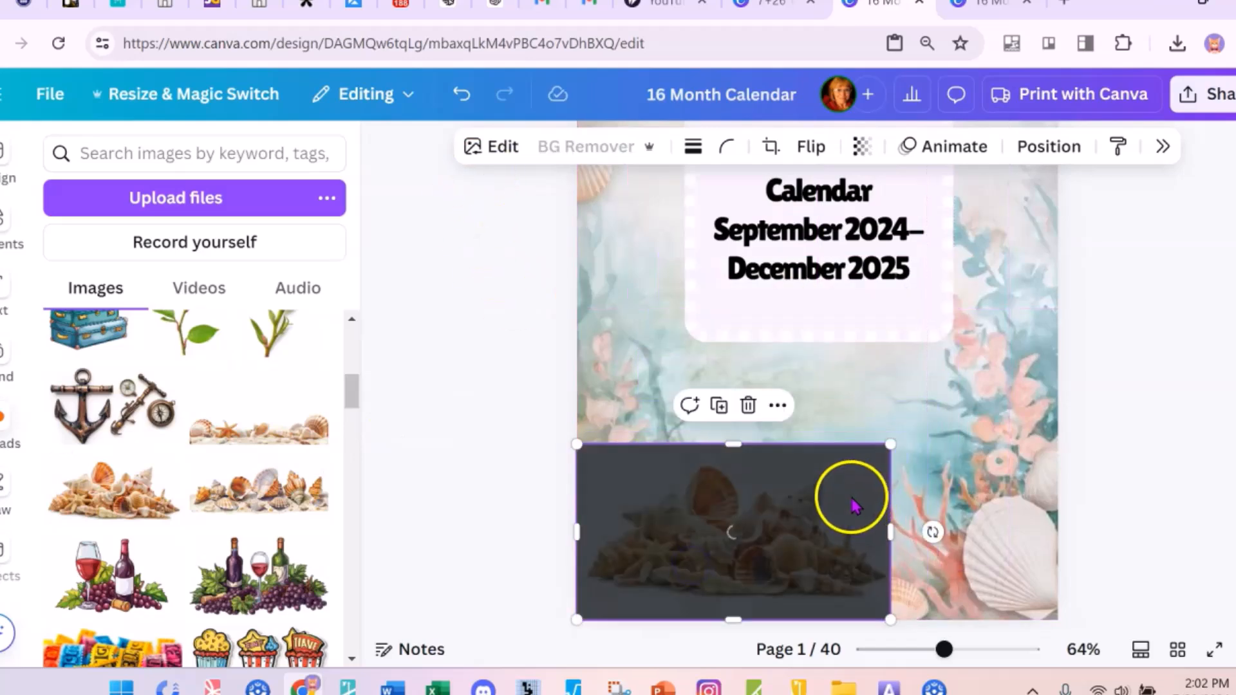
drag(894, 443, 1058, 391)
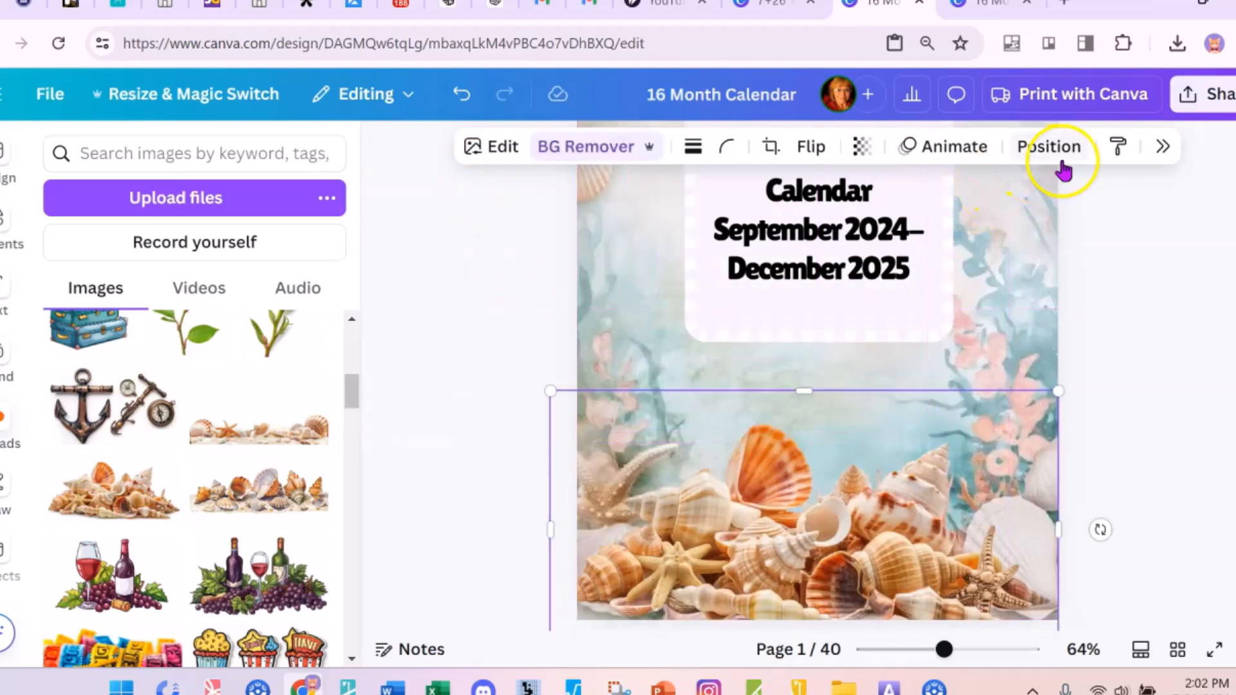
- Make the seashell pile along the bottom of the cover page partly transparent
click(862, 146)
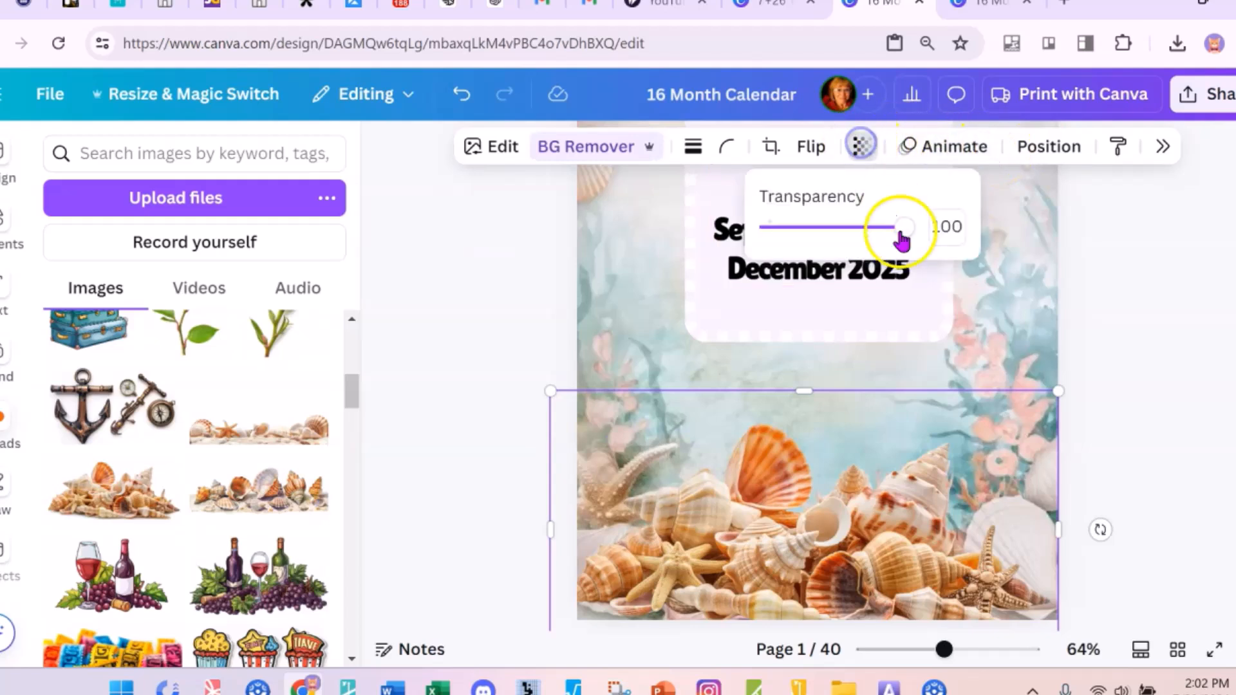
drag(906, 226, 842, 233)
click(1131, 345)
click(1139, 347)
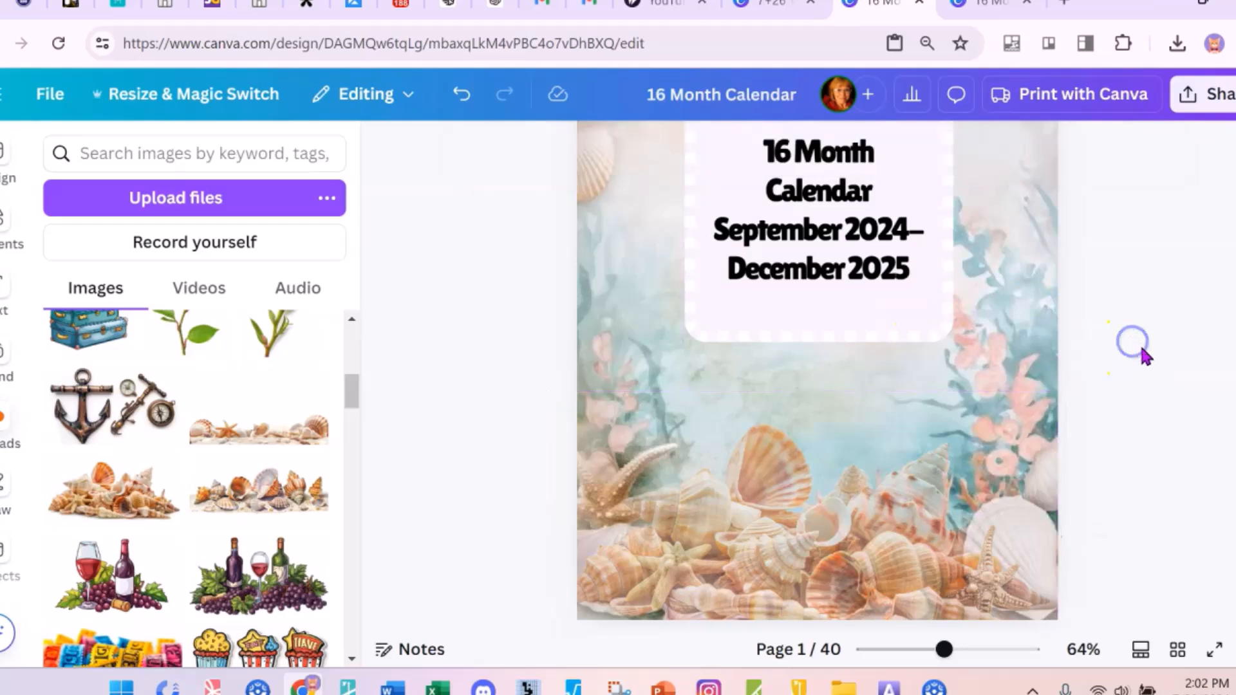
scroll(1156, 382, down, 2)
scroll(1156, 382, up, 2)
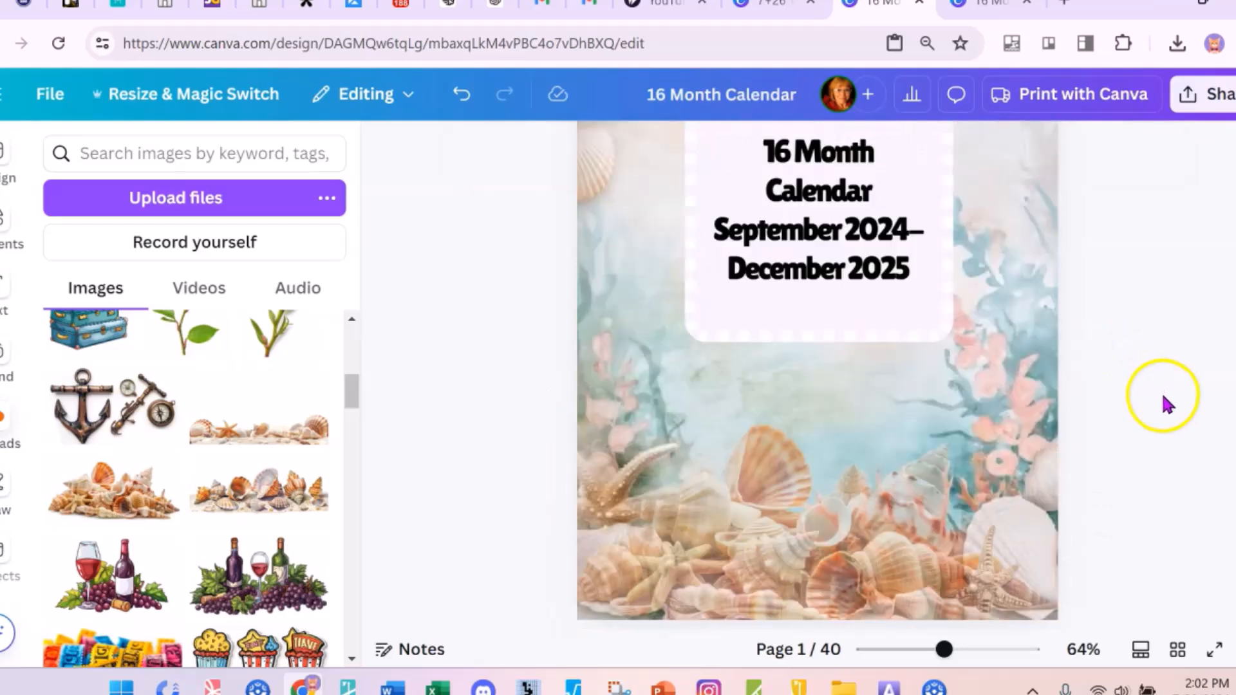
click(1171, 409)
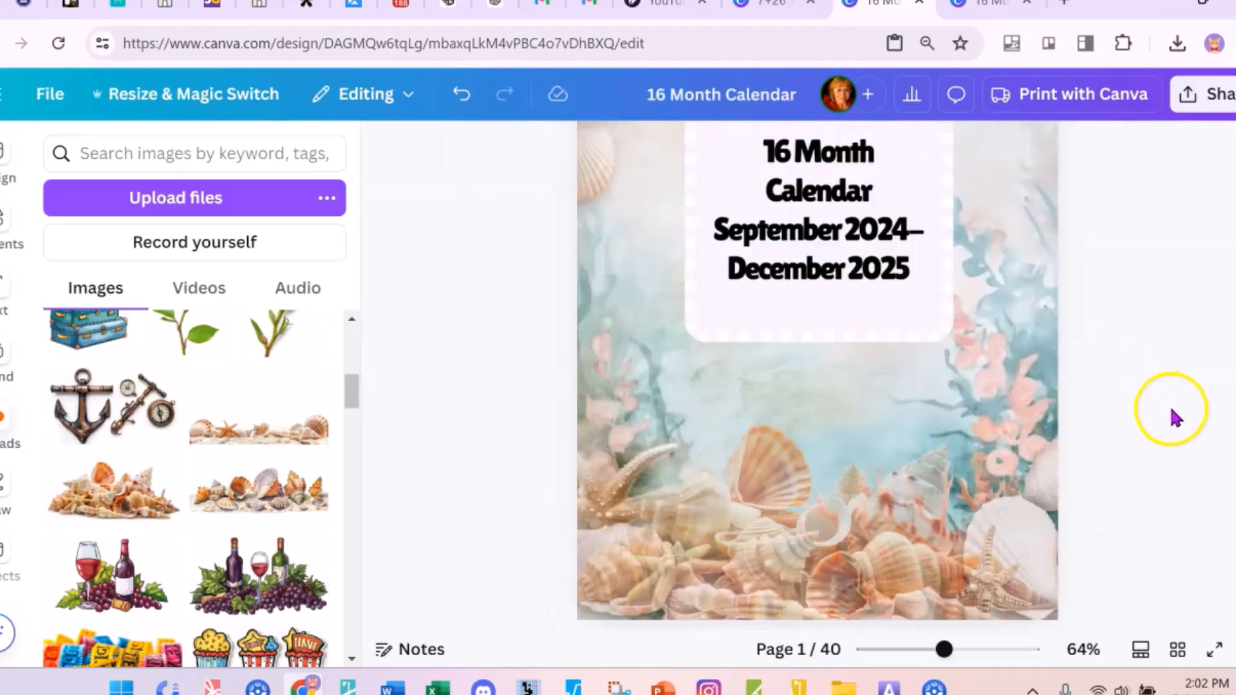
- Remove the rounded dashed panel from behind the cover title, leaving the title text in place
scroll(1170, 415, up, 2)
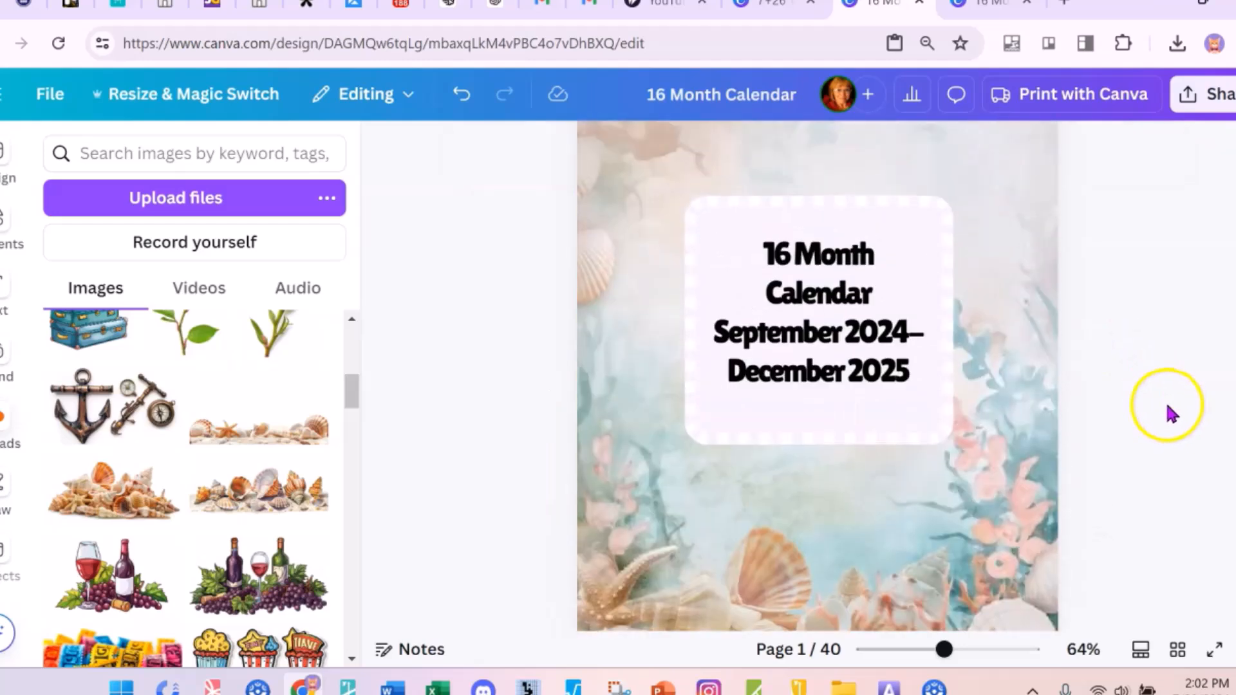
click(929, 422)
drag(930, 422, 1235, 419)
drag(1128, 377, 1224, 359)
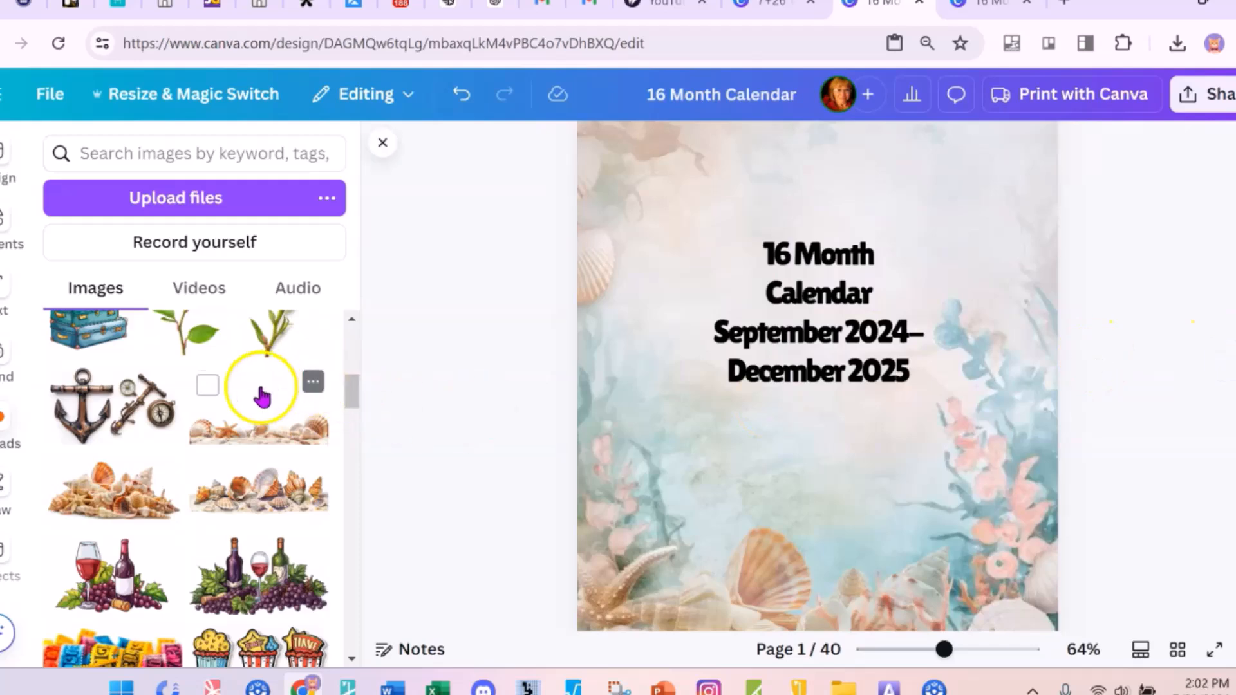
- Add the uploaded wreath of blue and orange shells with starfish to the cover page and remove its background
scroll(215, 394, up, 5)
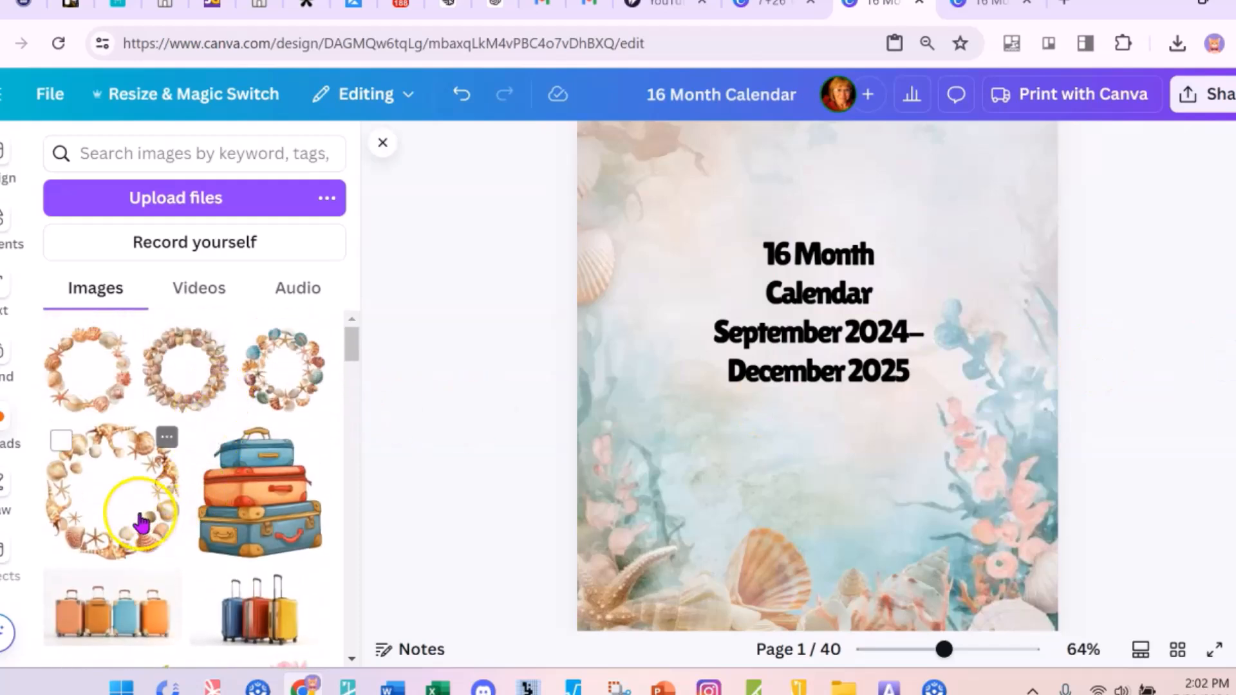
click(295, 397)
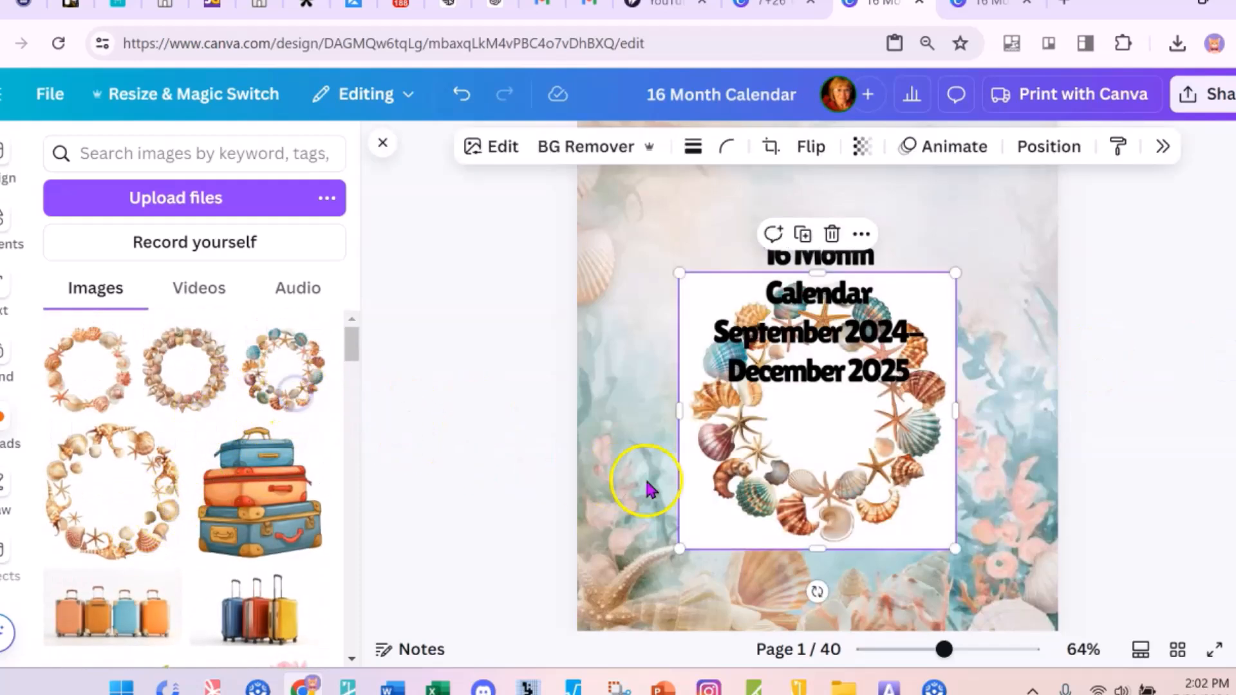
drag(807, 526, 777, 470)
click(565, 152)
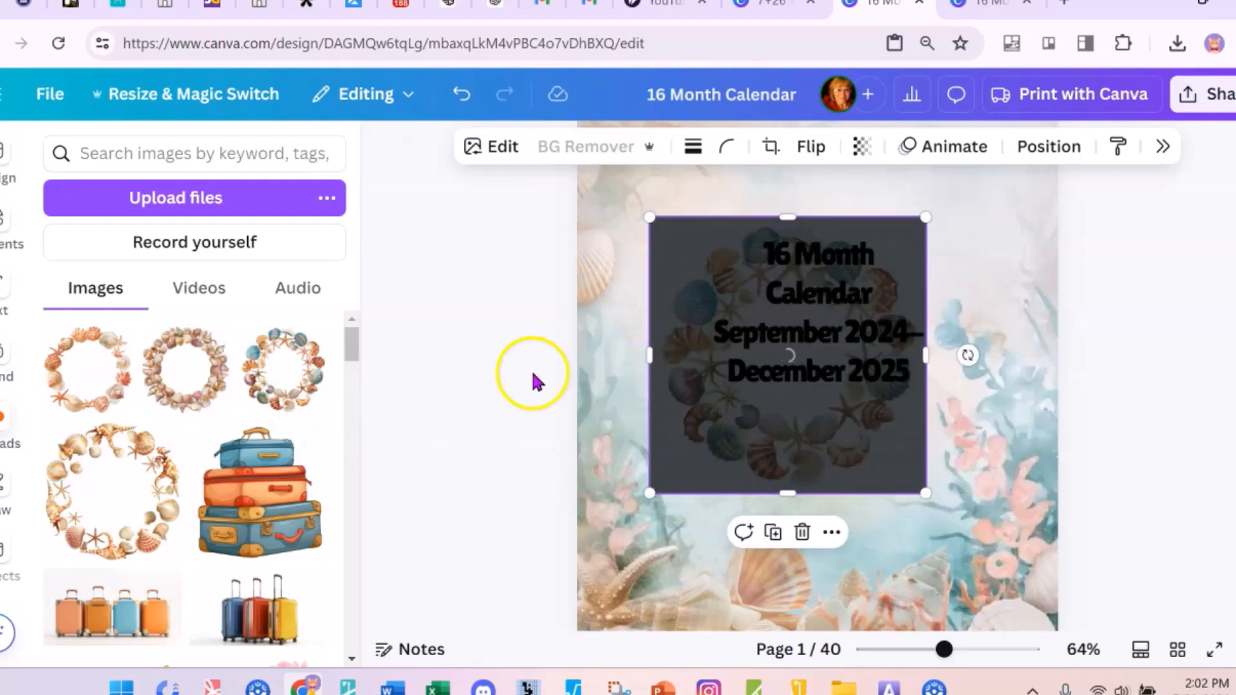
- Enlarge the shell wreath to nearly the cover's full width and position it around the title text
drag(925, 493, 855, 416)
drag(1021, 223, 1073, 187)
drag(997, 499, 965, 524)
scroll(965, 524, down, 3)
drag(1040, 457, 1059, 483)
scroll(874, 399, up, 3)
- Insert "By the Sea" as a new first line above "16 Month Calendar" in the cover title
click(842, 412)
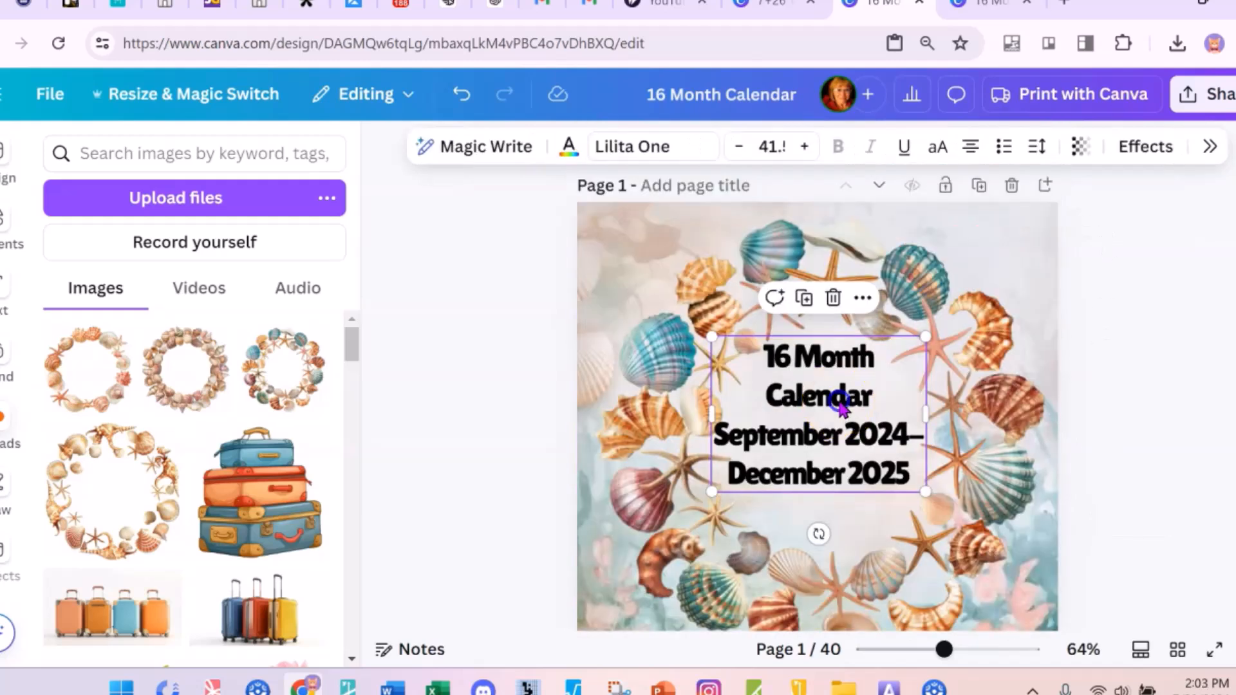
double_click(838, 399)
click(899, 457)
drag(904, 473, 766, 358)
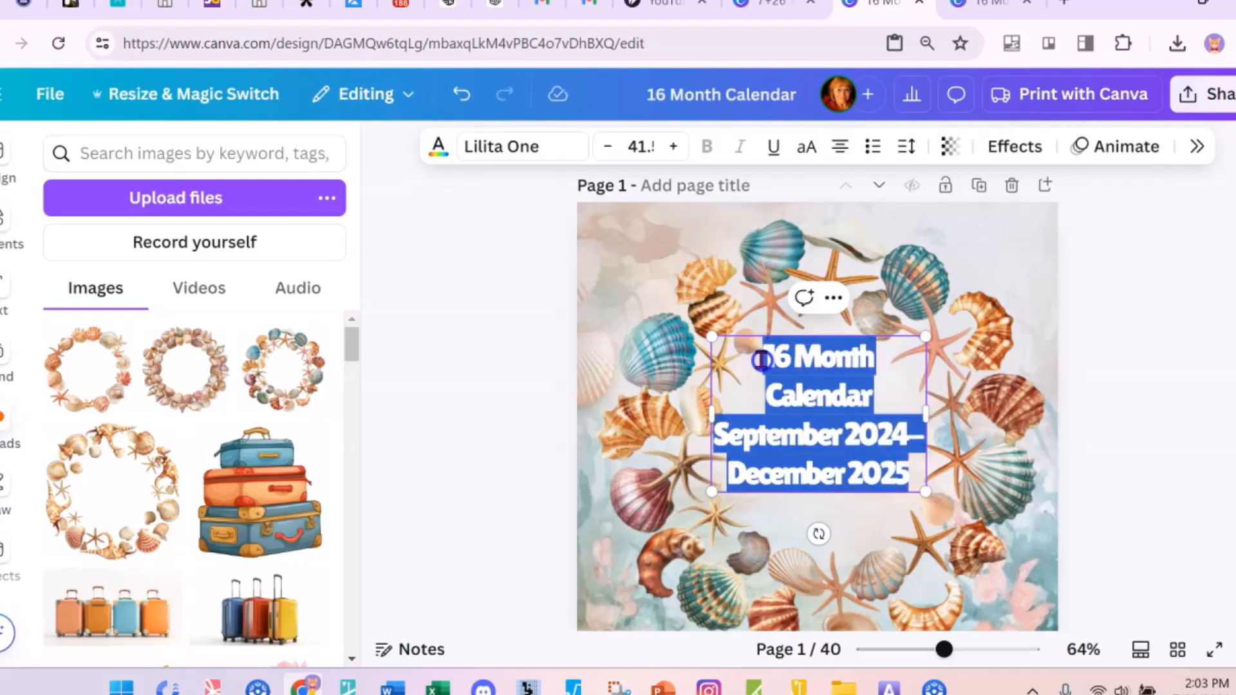
click(764, 354)
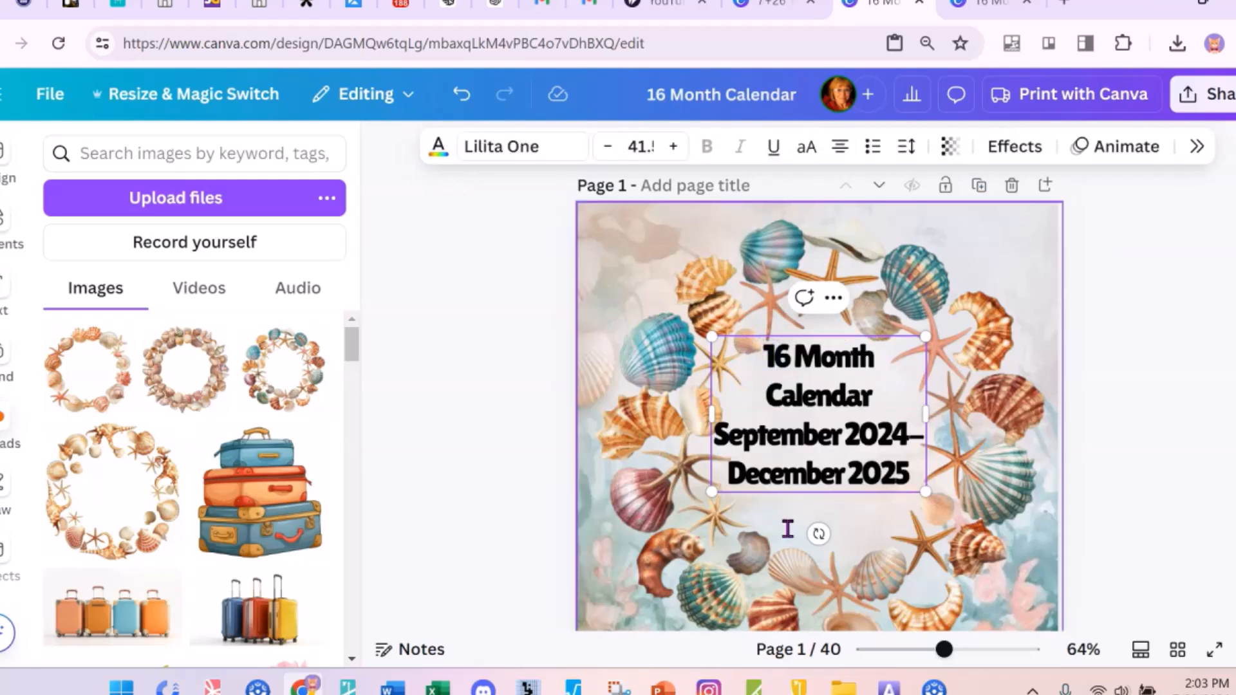
text(By the Sea)
key(Return)
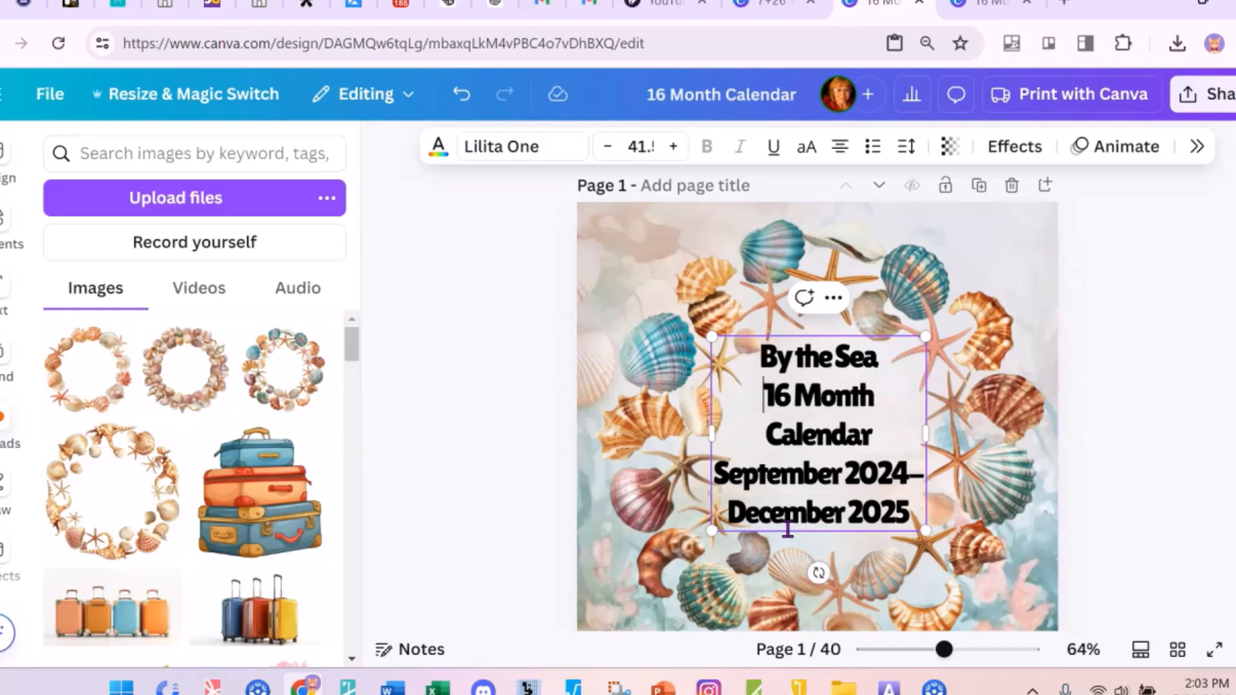
- Restyle the cover title in Mangelo with "By the Sea" enlarged, and fit "September 2024- December 2025" on one line of the widened text box
drag(915, 510, 754, 405)
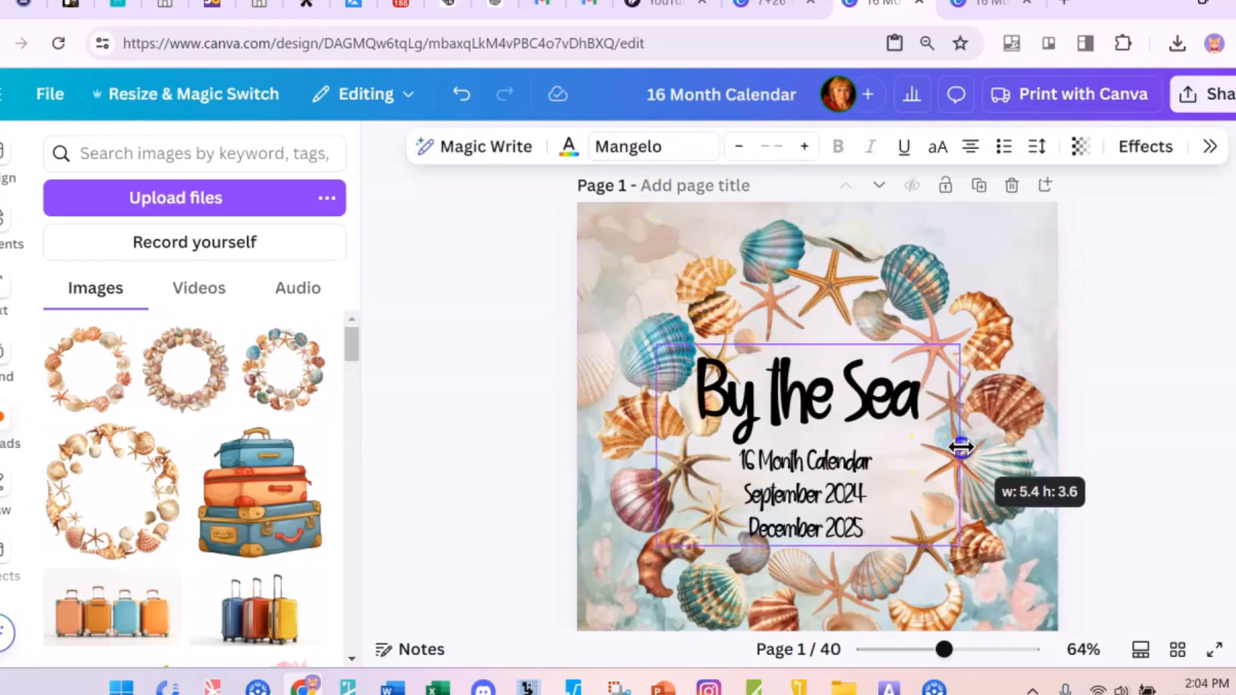
drag(960, 441, 959, 444)
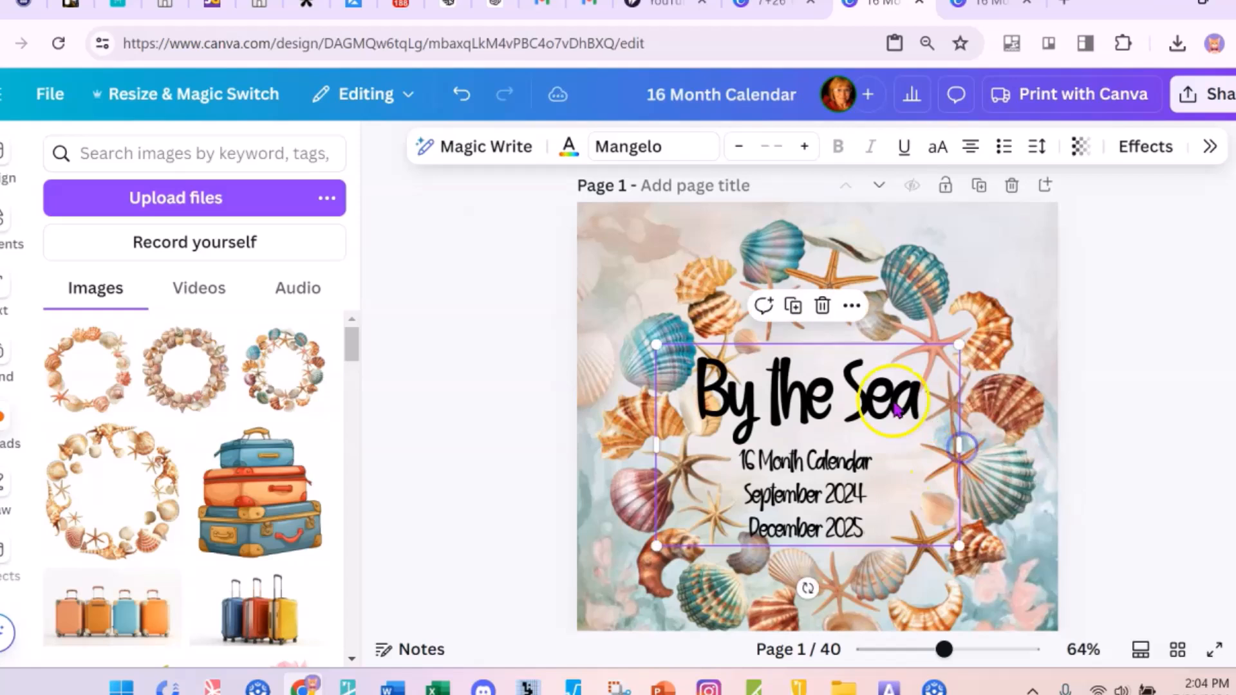
click(698, 374)
drag(696, 380, 929, 393)
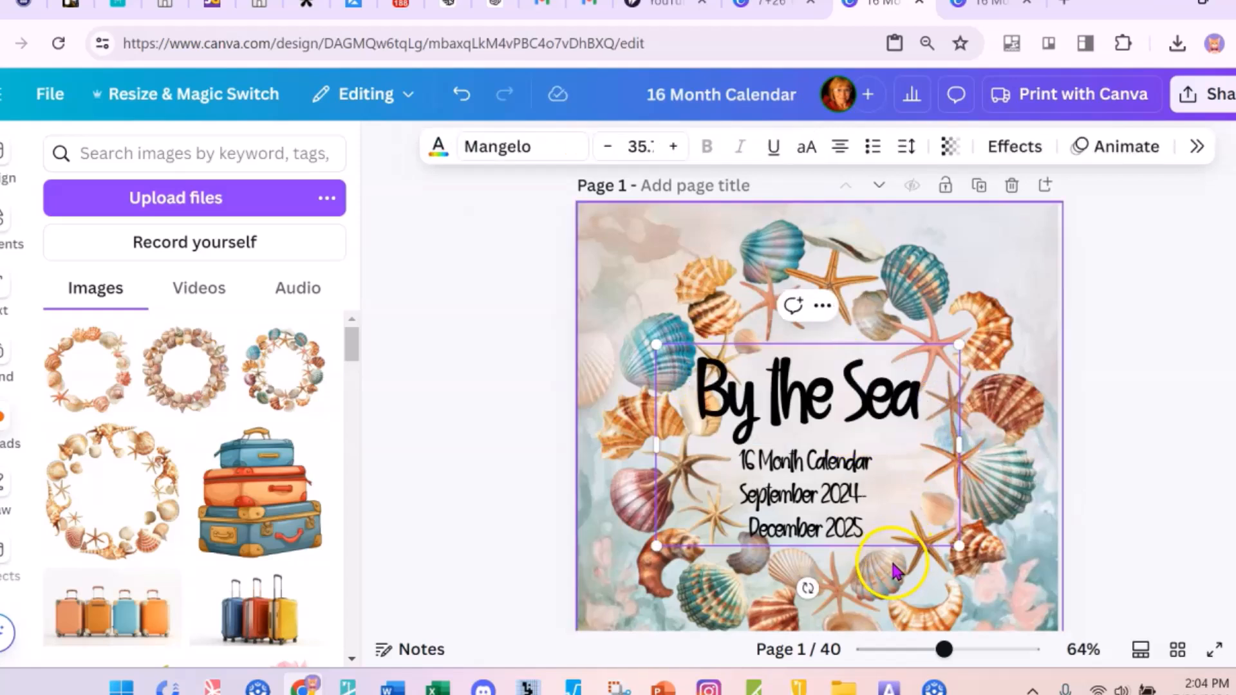
key(Delete)
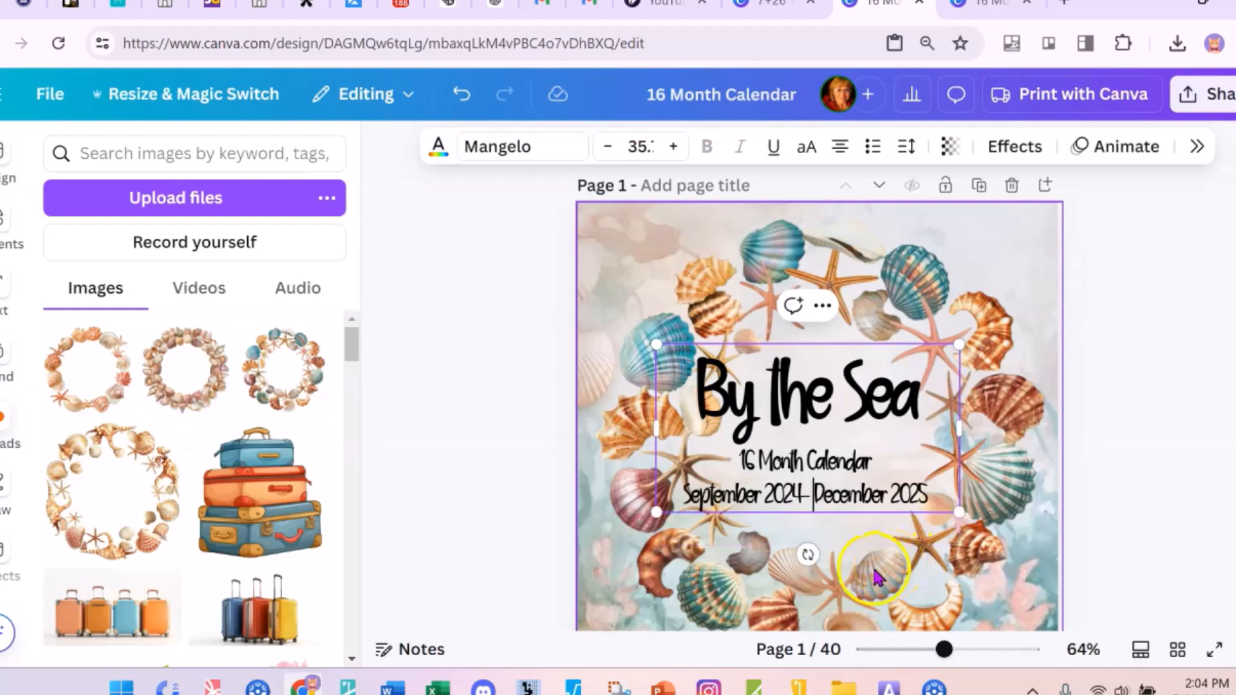
- Paste a second copy of the title and split the wording: "By the Sea Calendar" inside the wreath, "16 Month Calendar" near the shell pile
scroll(848, 484, down, 5)
right_click(785, 408)
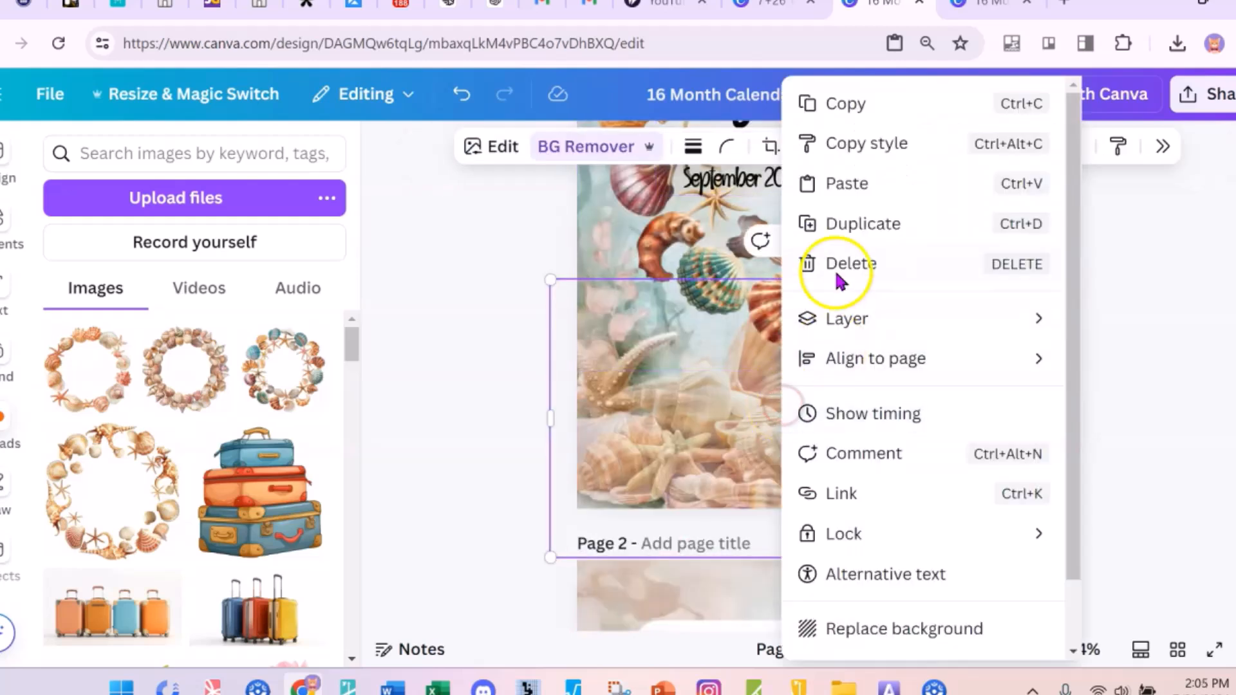
click(835, 183)
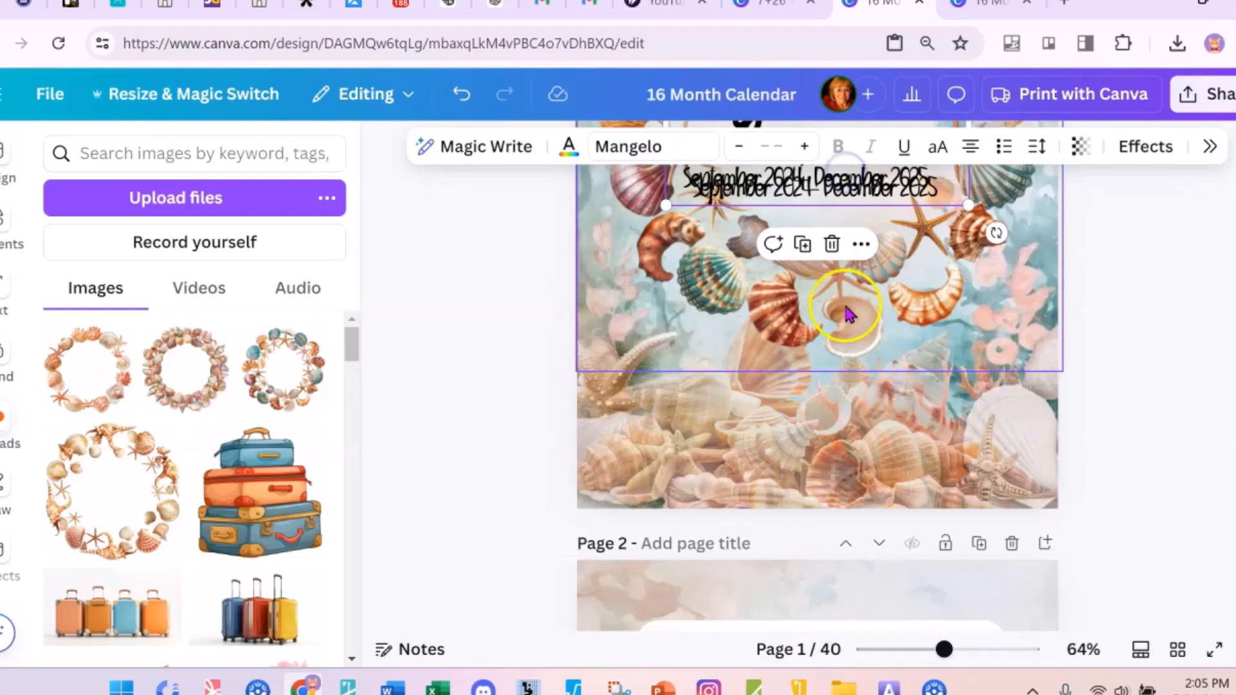
click(939, 339)
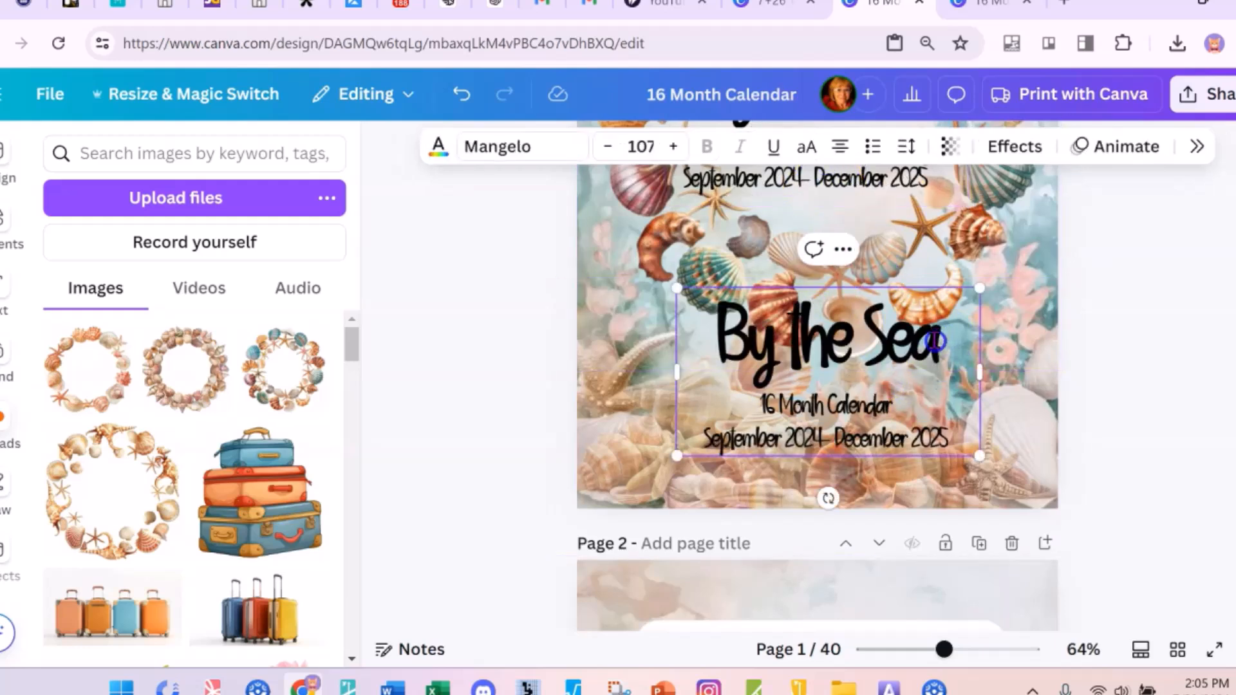
drag(936, 339, 714, 341)
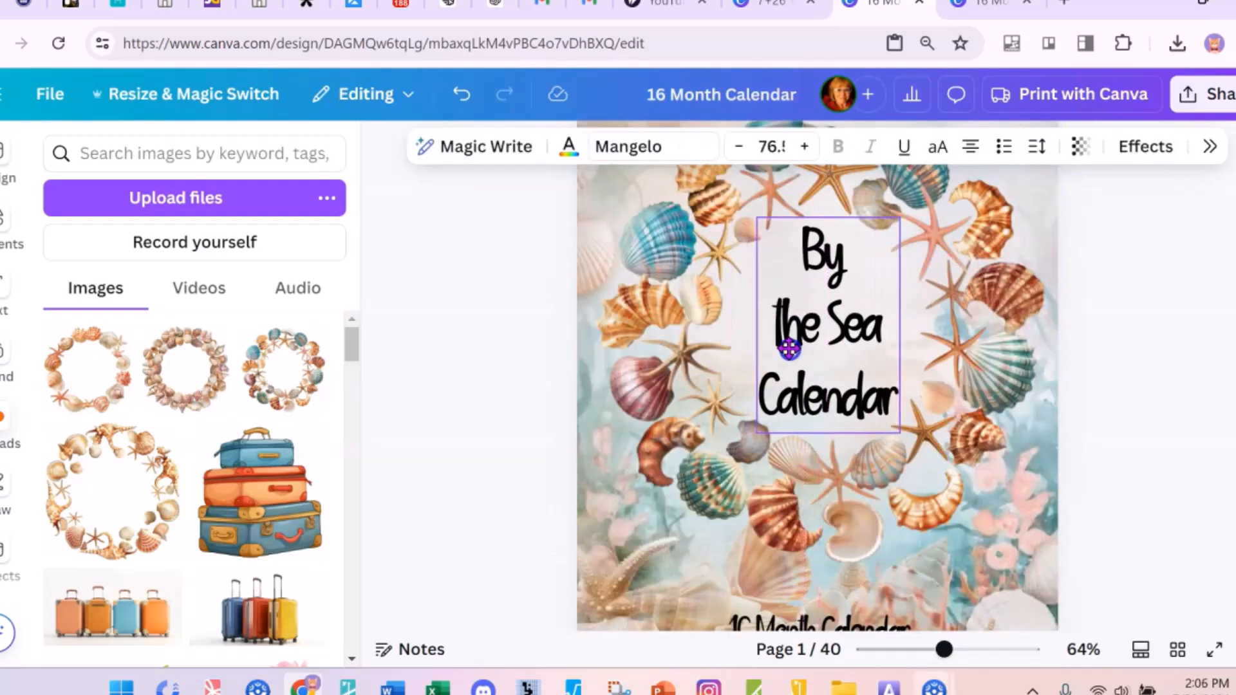
drag(783, 348, 779, 352)
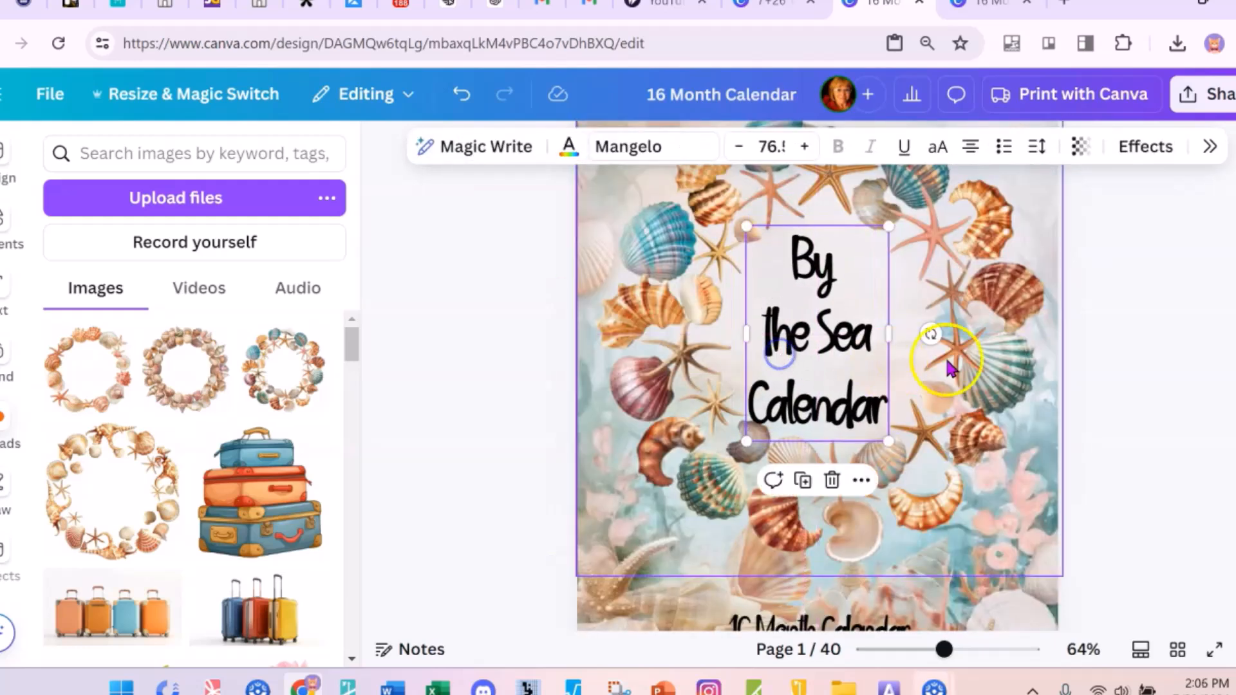
- Find the blue spiral shell among the uploaded images and add it to the 2025 overview on page 3
scroll(1046, 400, down, 5)
scroll(1042, 399, down, 10)
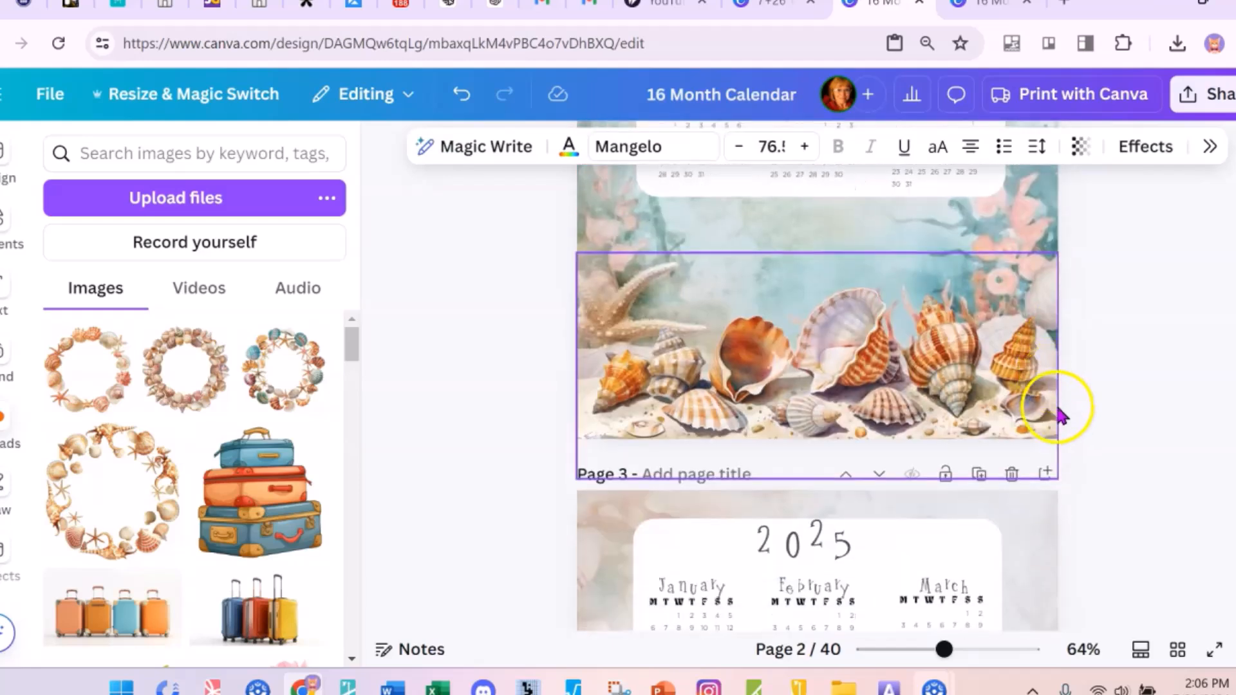
scroll(1062, 413, down, 3)
scroll(1046, 386, up, 6)
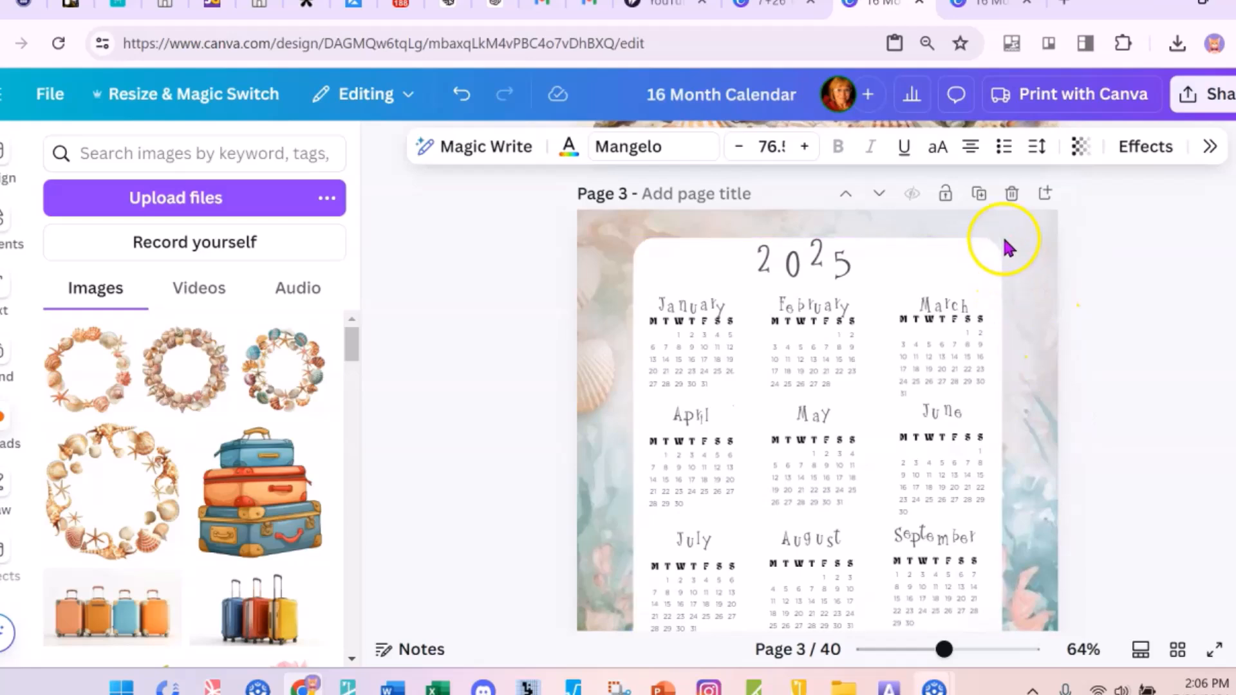
scroll(672, 315, down, 4)
scroll(294, 483, down, 5)
scroll(269, 473, down, 10)
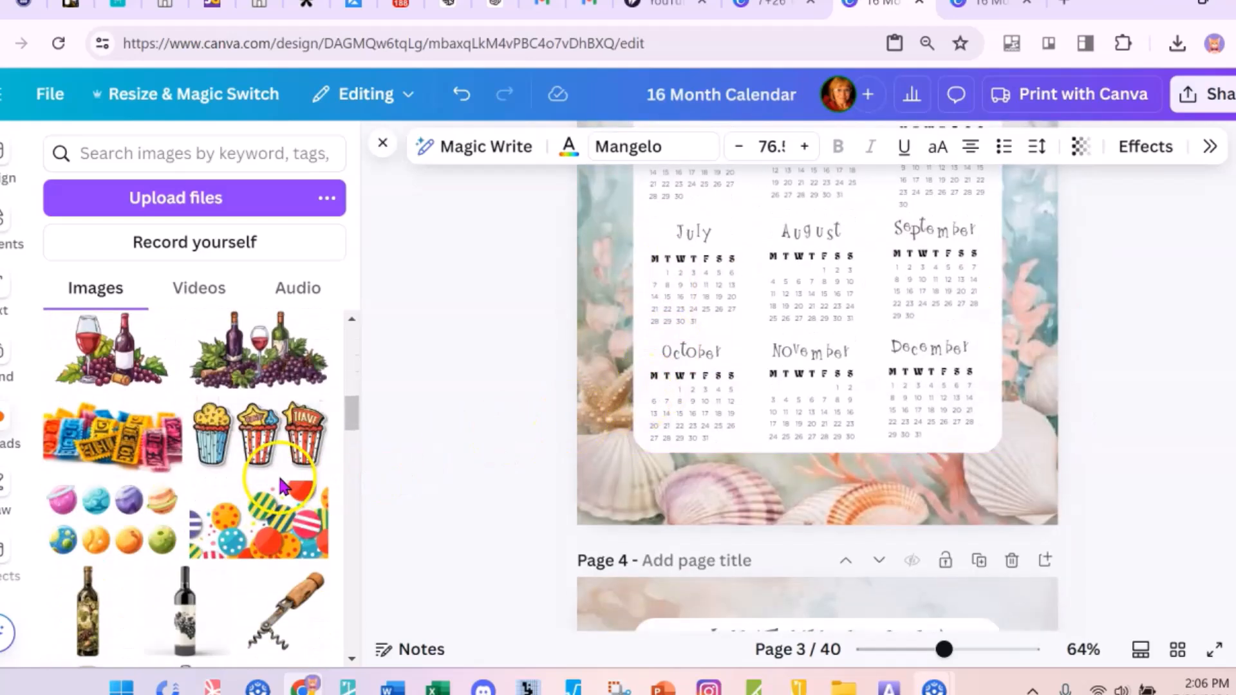
scroll(262, 481, down, 2)
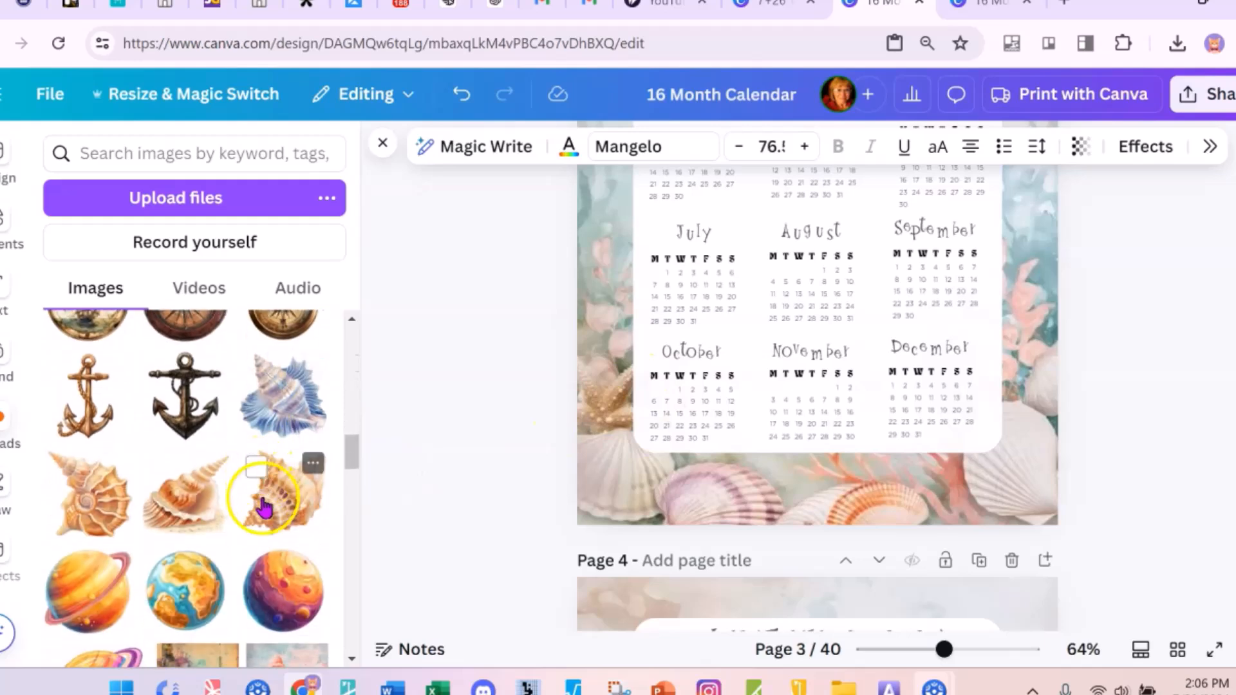
click(278, 395)
- Shrink the blue shell and place small shells at the lower corners of the 2025 calendar card
drag(800, 283, 731, 450)
drag(888, 244, 730, 403)
drag(662, 470, 627, 475)
drag(928, 460, 966, 464)
- Place a small blue shell at the upper-right corner of the September 2024 calendar card on page 4
scroll(1017, 466, up, 2)
scroll(1016, 461, up, 2)
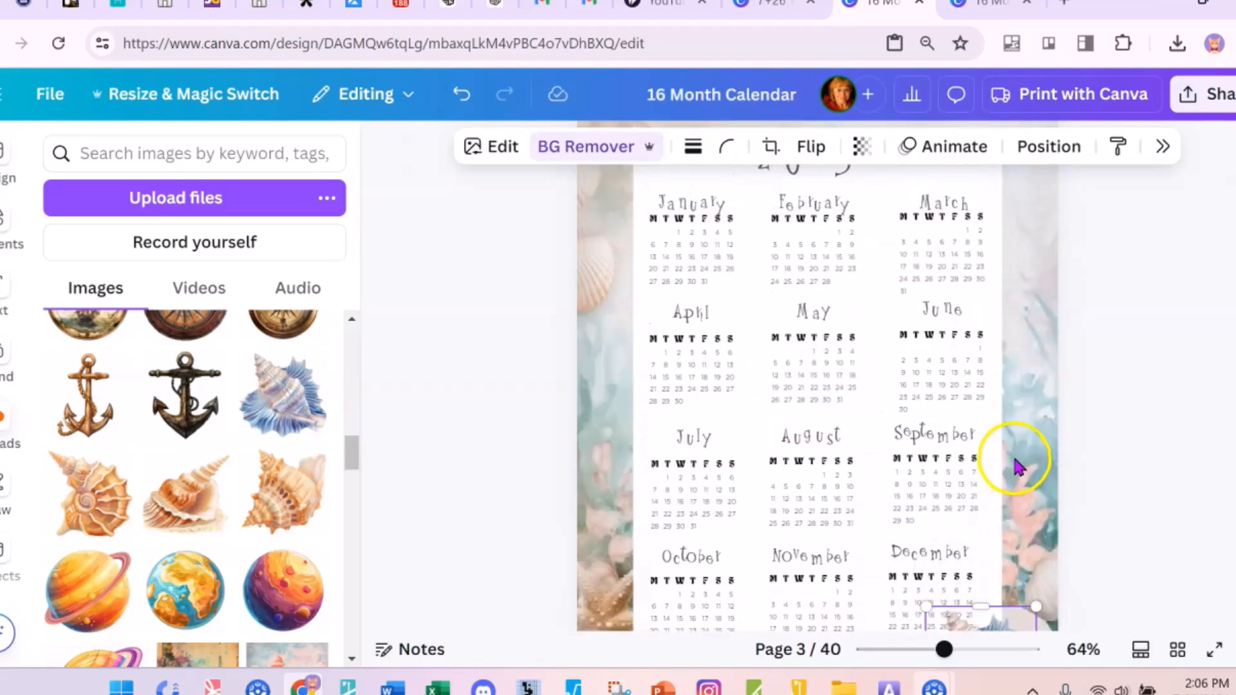
scroll(1016, 460, down, 1)
drag(1011, 624, 1017, 251)
drag(1001, 239, 998, 228)
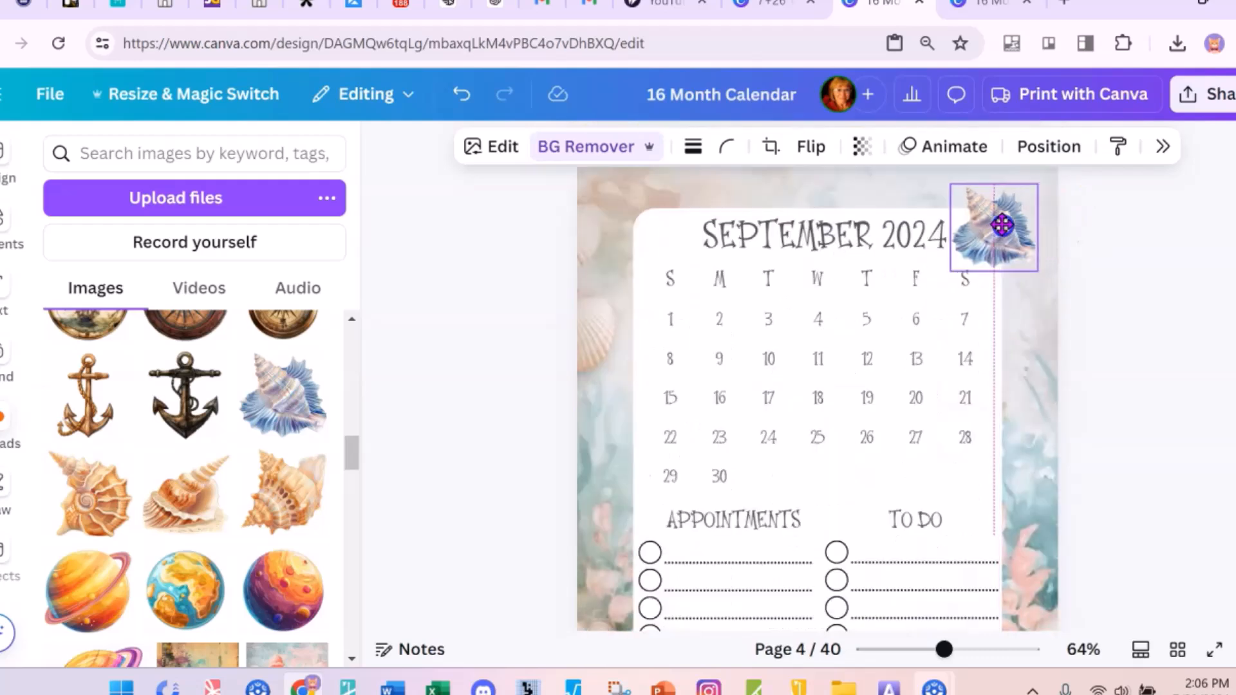
- Resize the orange spiral shell on the lined notes page 5 and fit it into the page's lower-right corner
scroll(990, 287, down, 10)
drag(862, 289, 778, 363)
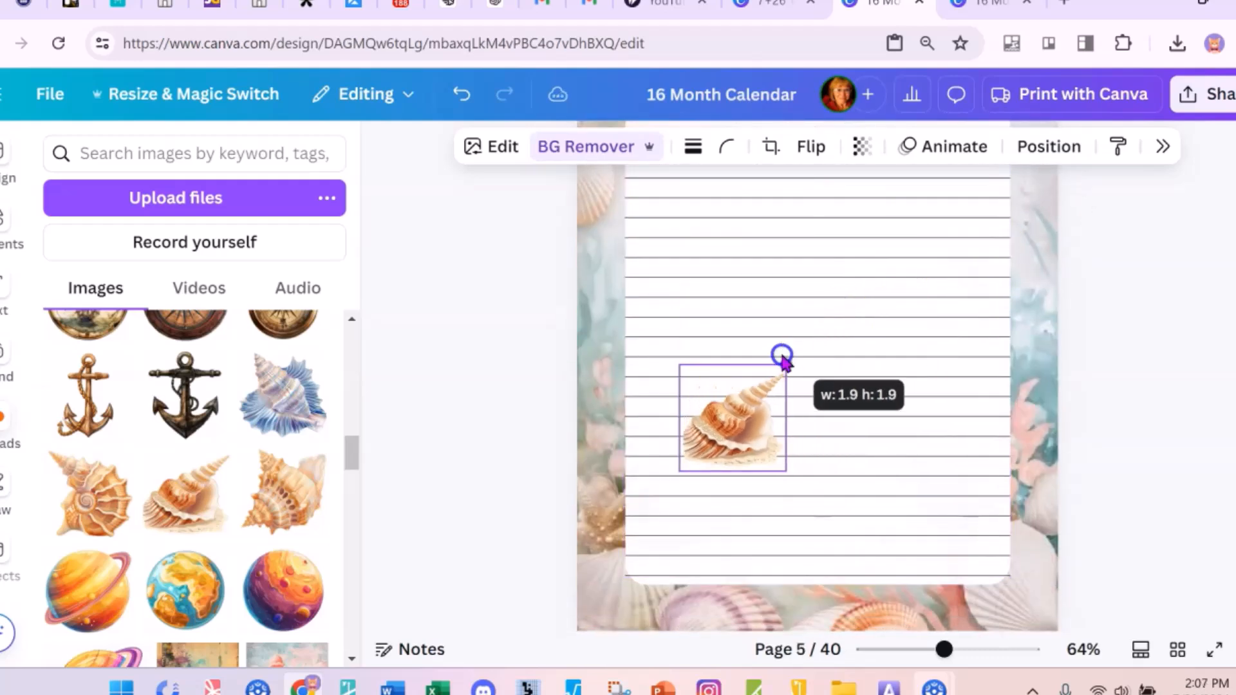
drag(731, 420, 968, 575)
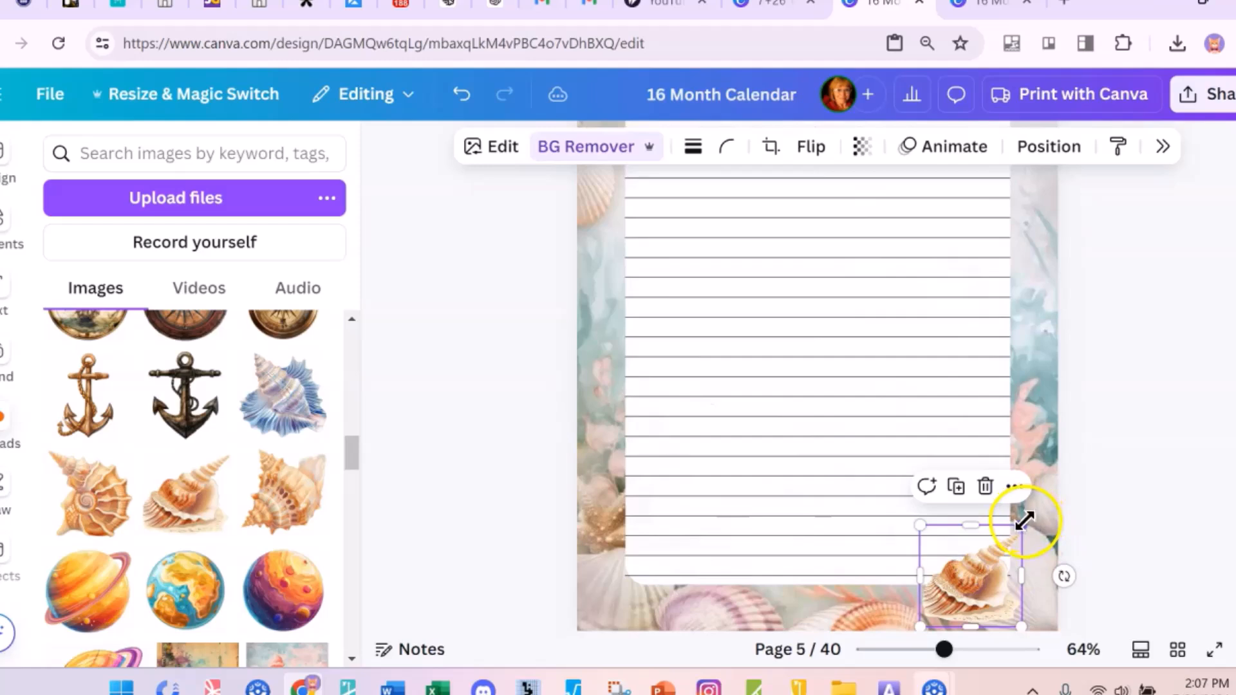
drag(1024, 520, 1045, 482)
drag(1015, 543, 1002, 543)
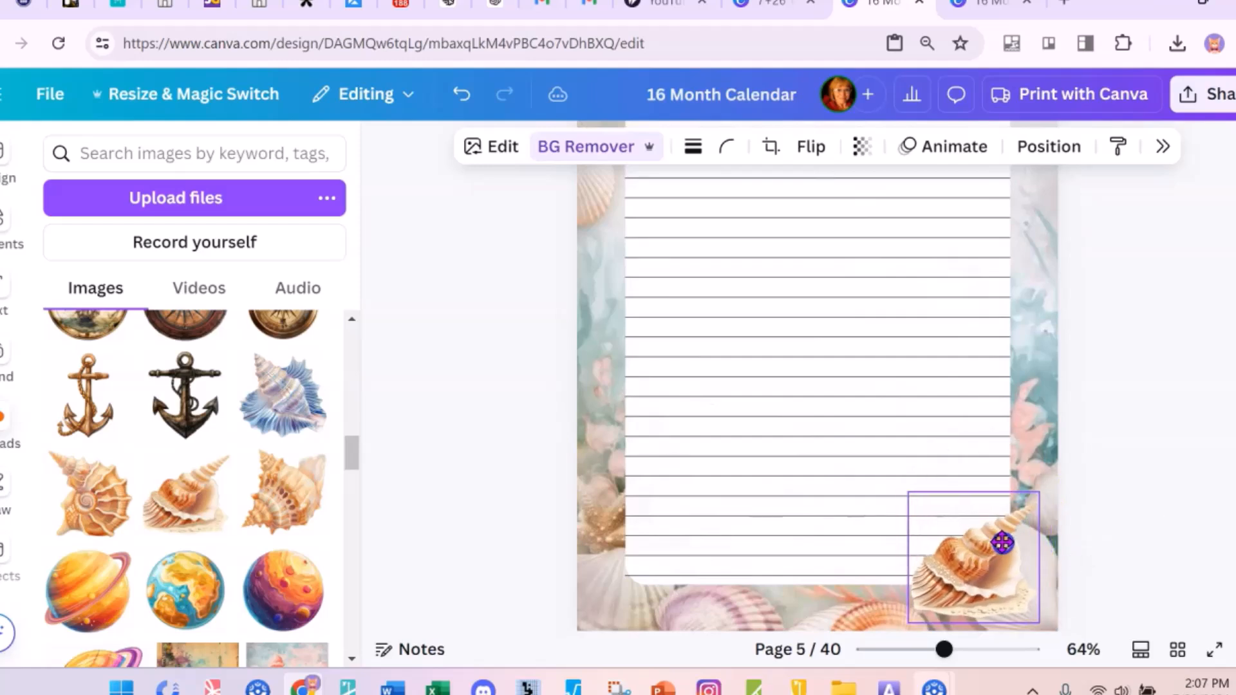
- Add the spiky orange conch to the lined notes page 7, shrink it into the lower-left corner, and set its transparency to 82
scroll(867, 485, down, 10)
scroll(773, 470, down, 8)
click(306, 486)
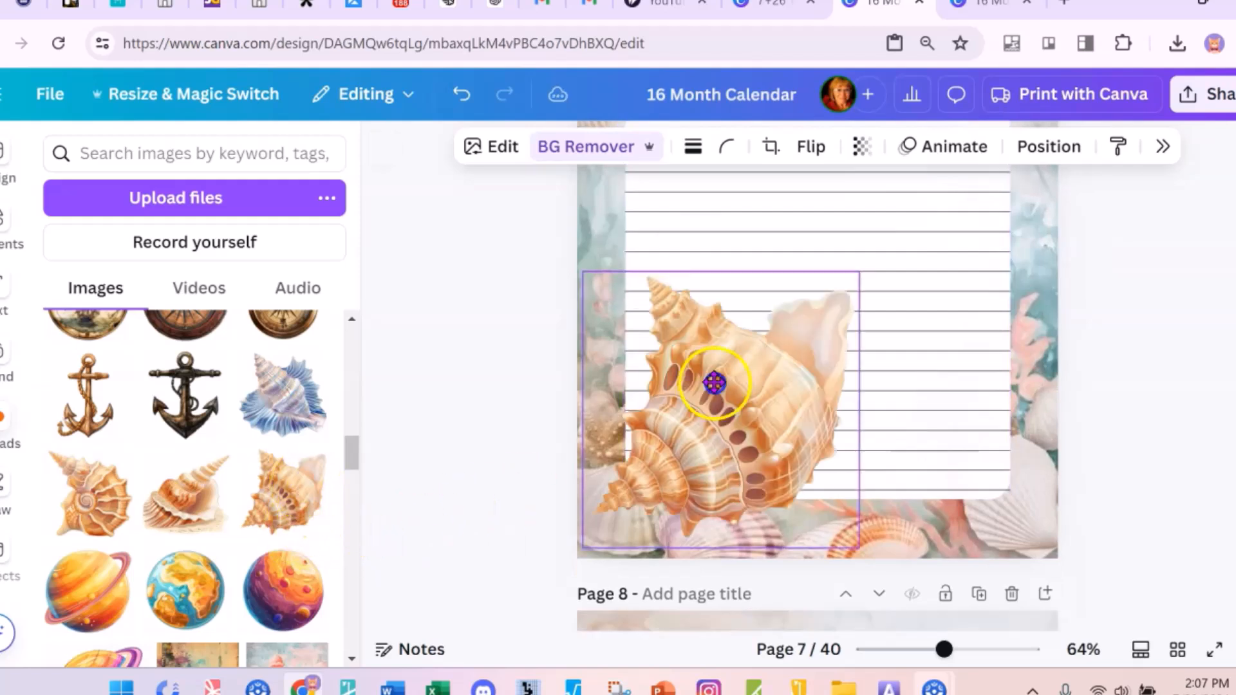
drag(860, 265, 713, 424)
drag(660, 486, 674, 483)
scroll(647, 409, down, 2)
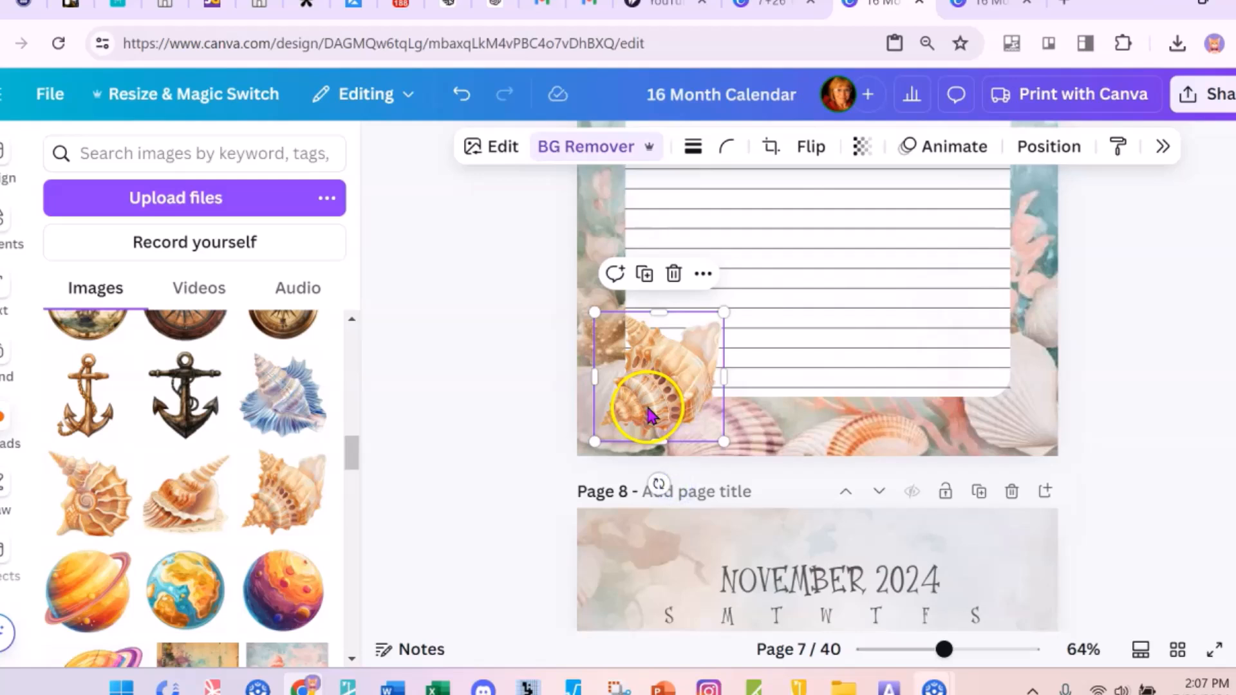
click(862, 147)
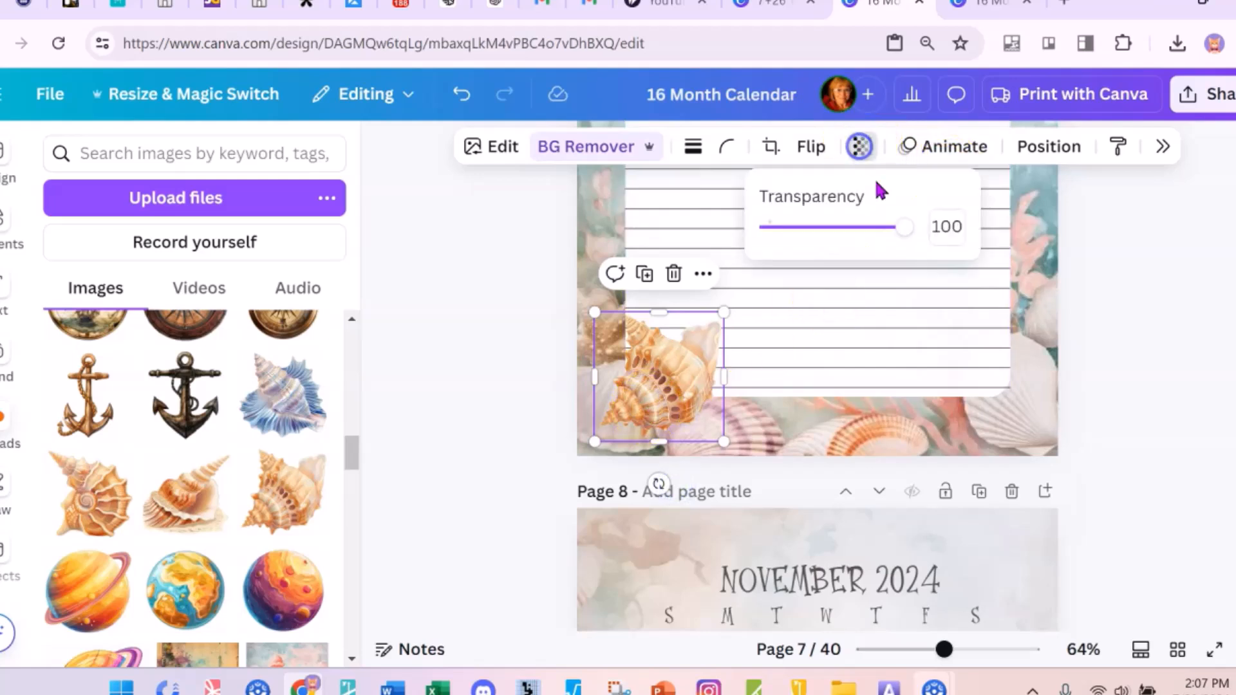
drag(896, 233, 879, 229)
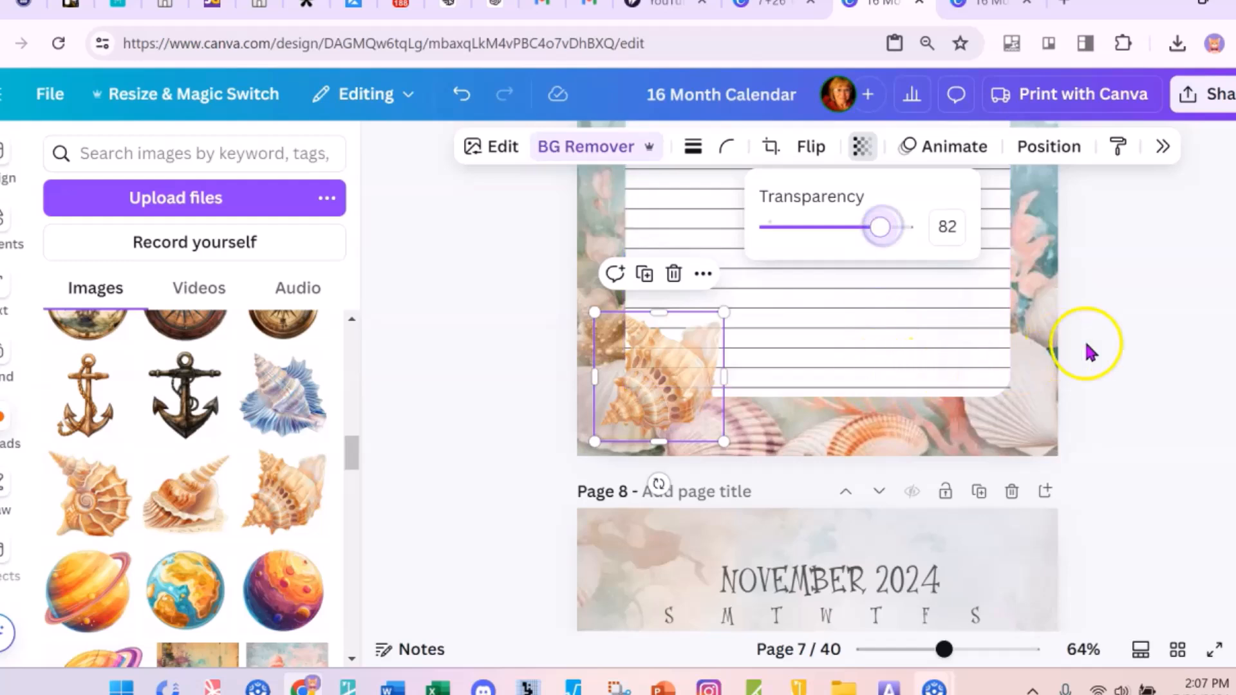
- Look over the October and November 2024 calendar pages and the monthly to-do list pages around them
click(1131, 334)
scroll(1127, 328, down, 5)
scroll(1084, 350, down, 5)
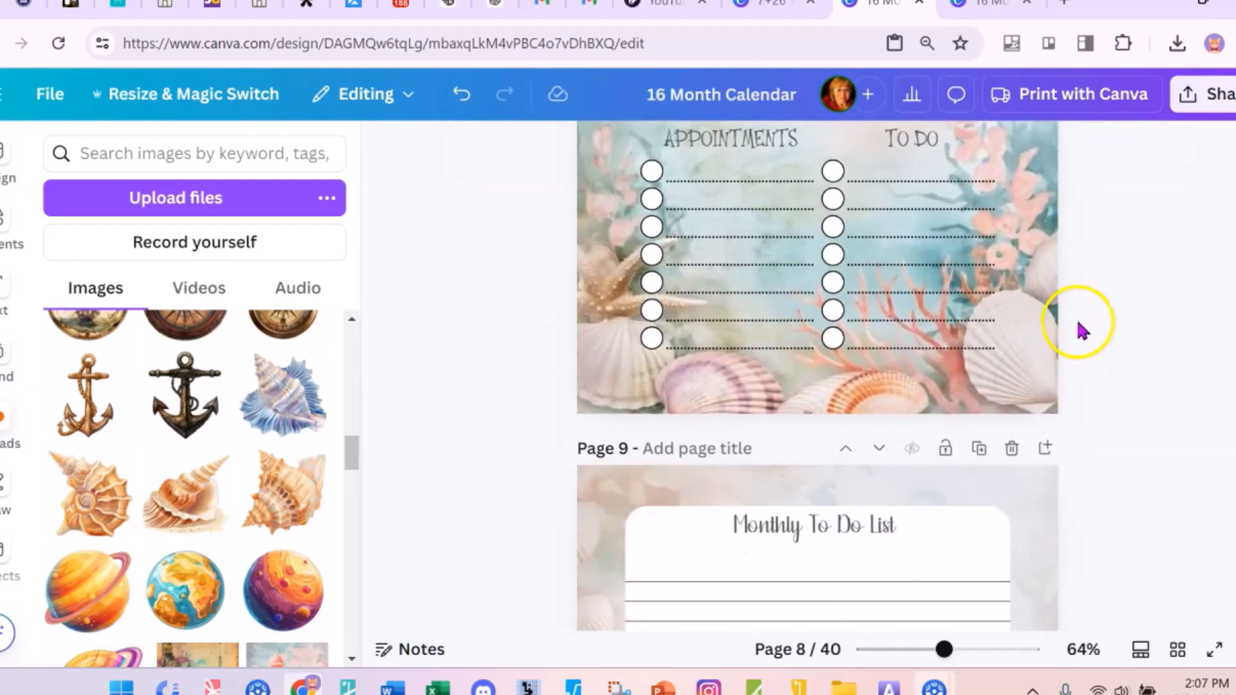
scroll(1079, 330, up, 6)
scroll(931, 253, down, 3)
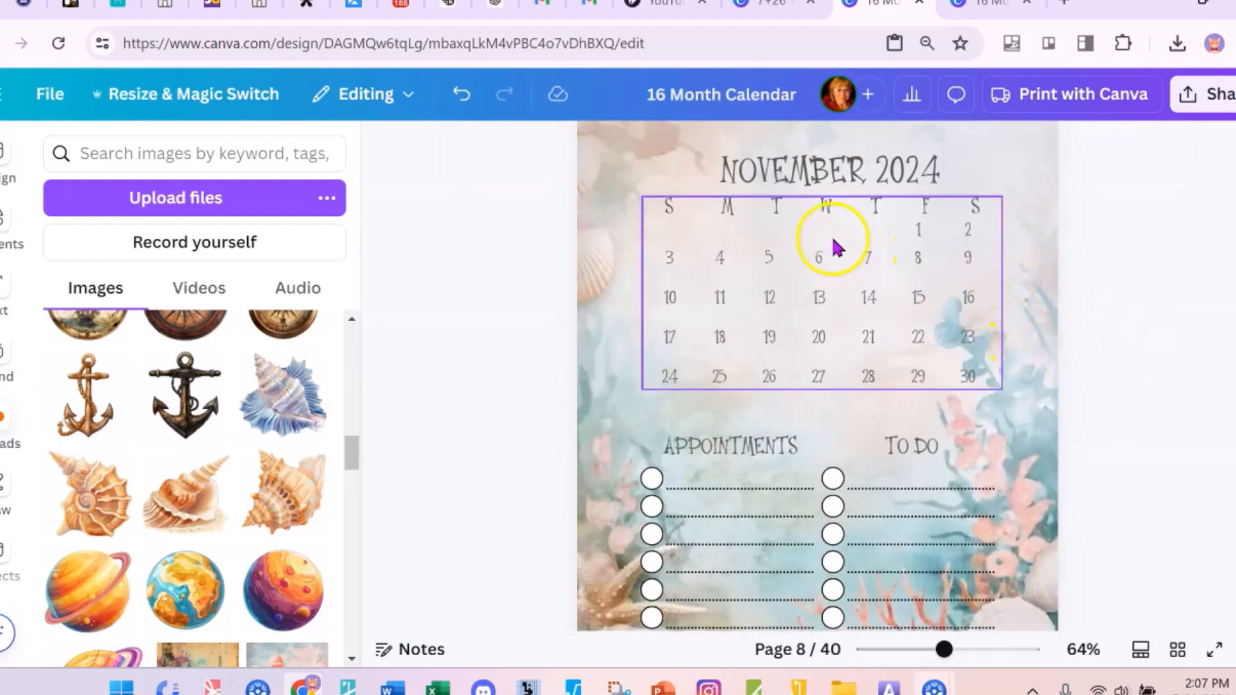
scroll(1024, 270, up, 15)
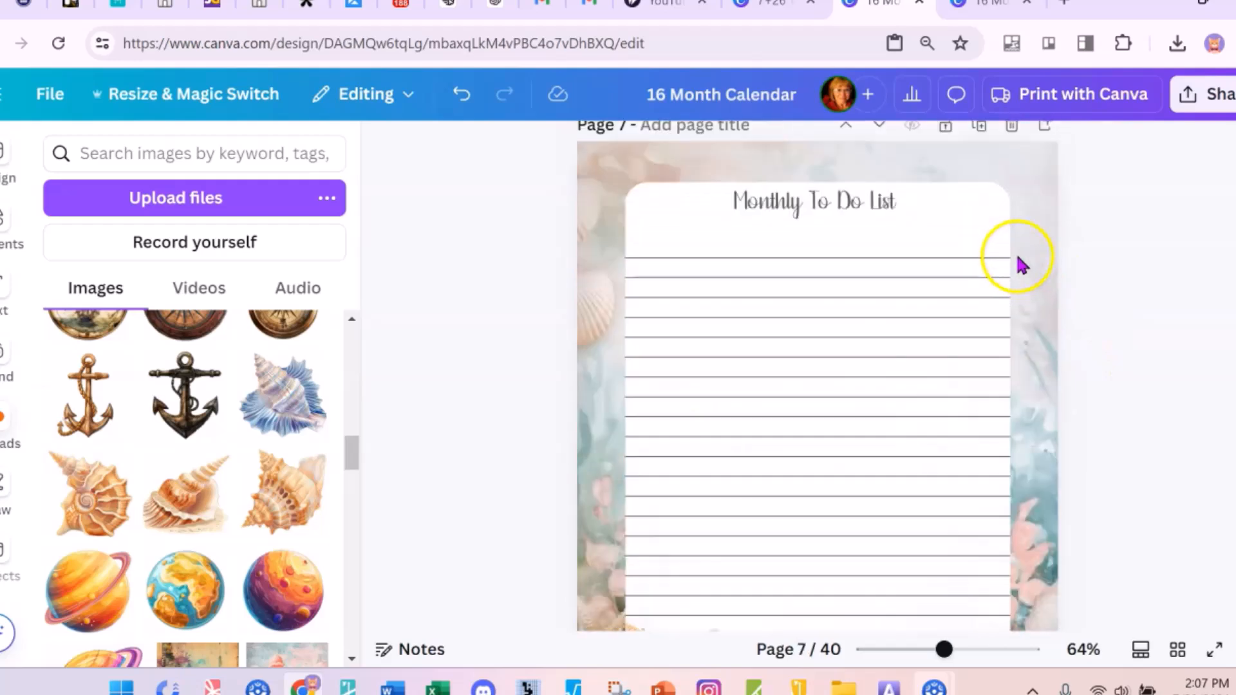
scroll(1023, 245, up, 15)
scroll(1024, 248, down, 5)
scroll(1026, 258, down, 10)
scroll(1004, 251, up, 6)
- Adjust the transparency of the white cards behind the October 2024 and January 2025 calendars, setting the January card to about 30
click(988, 231)
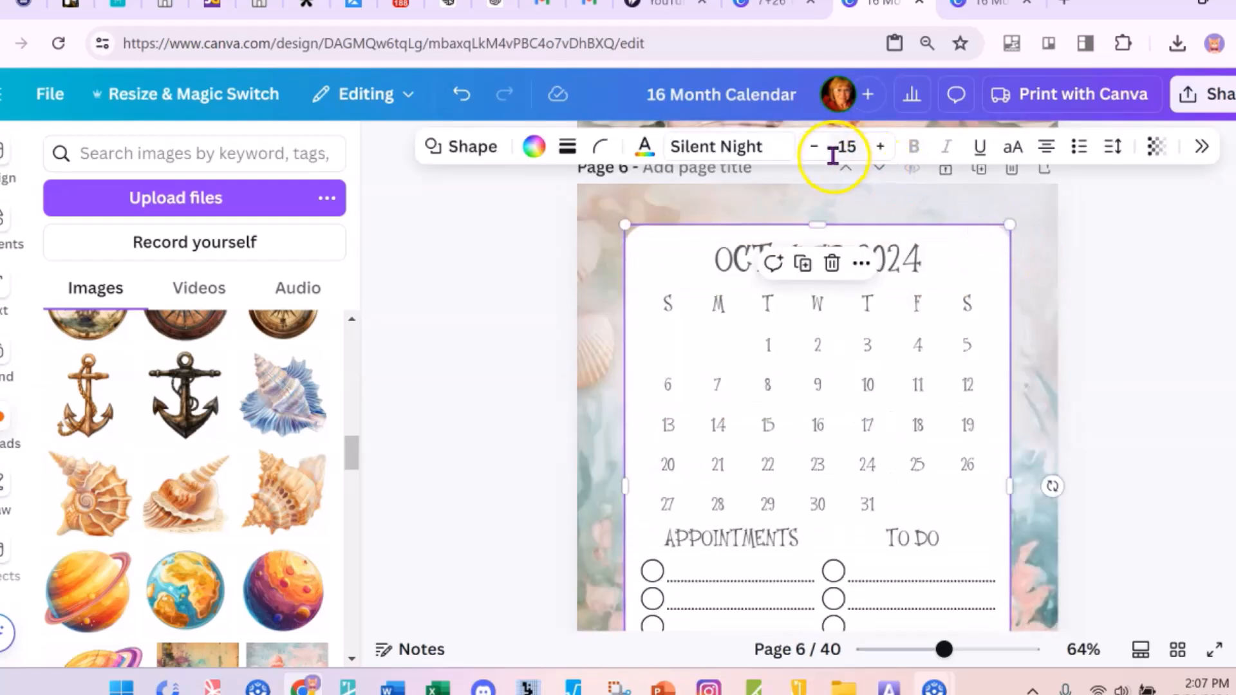
click(1154, 148)
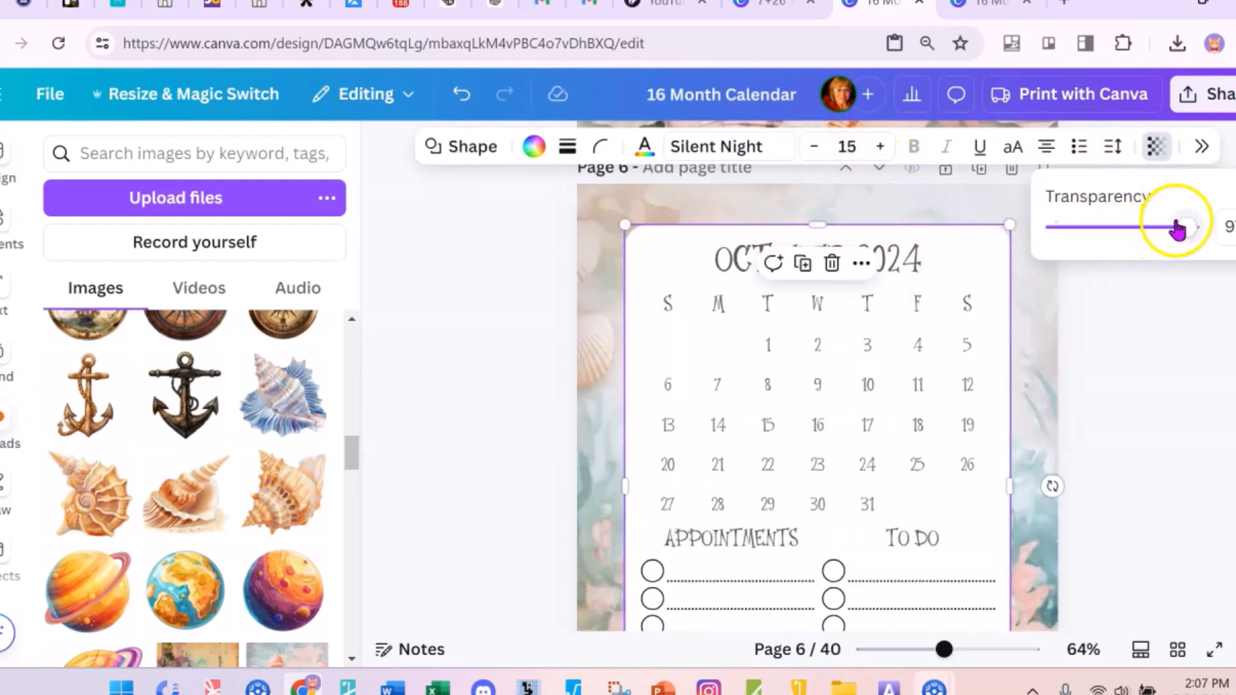
scroll(1098, 331, down, 20)
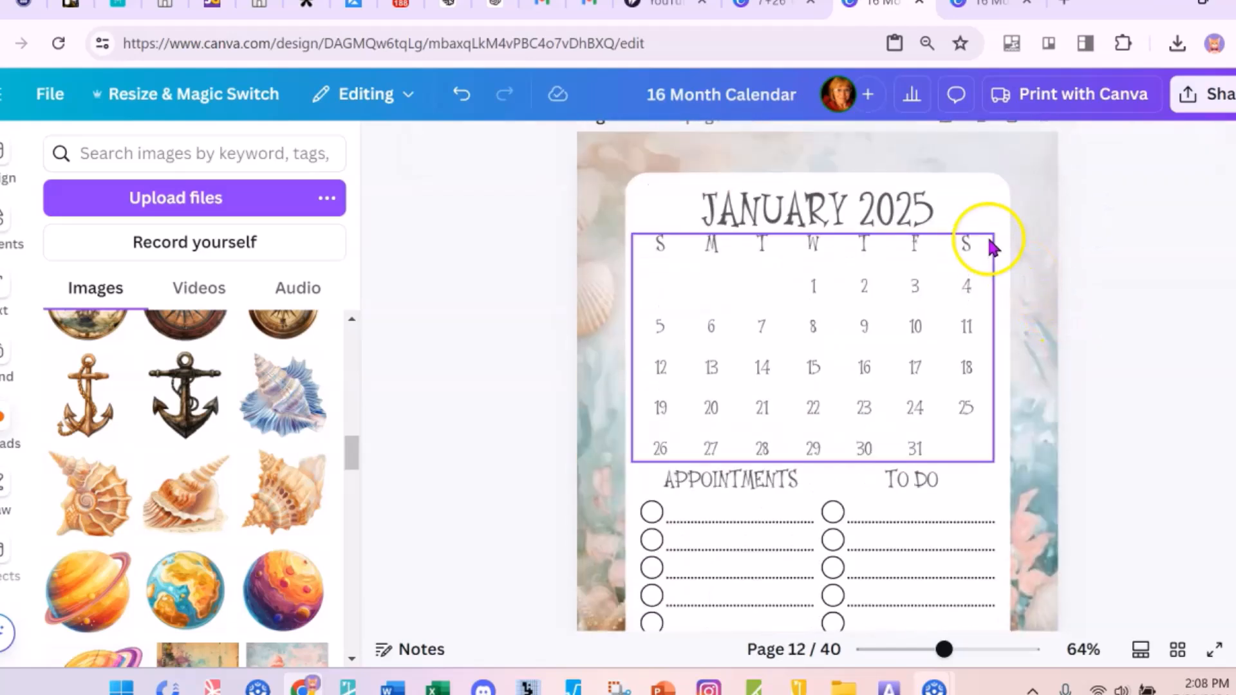
click(997, 219)
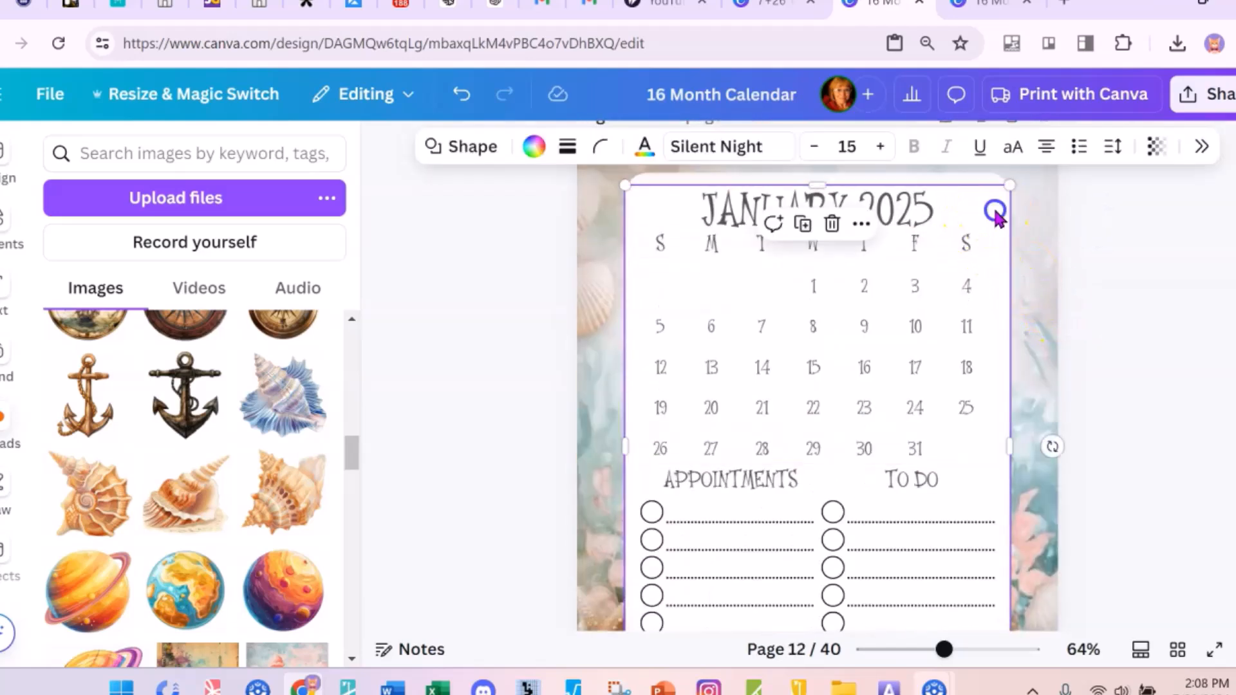
click(1155, 147)
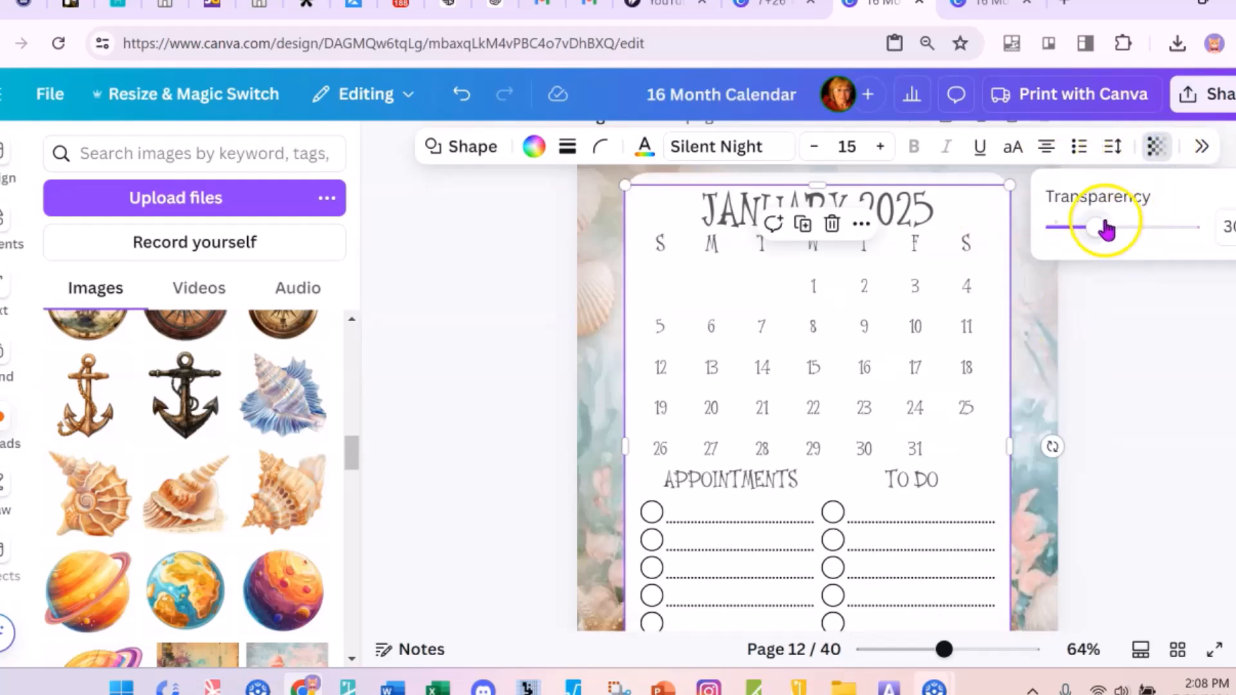
click(986, 182)
- Review the calendar and to-do list pages between pages 9 and 21 for their backgrounds and card transparency
scroll(1087, 319, down, 20)
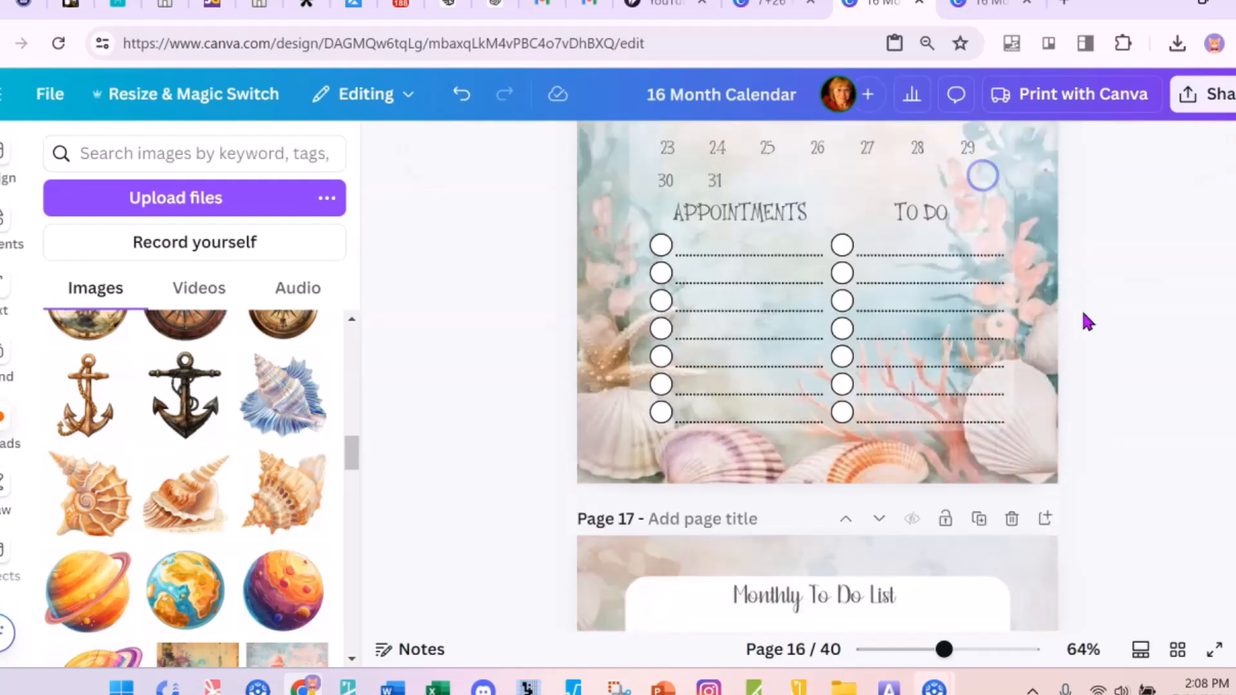
scroll(1082, 311, down, 12)
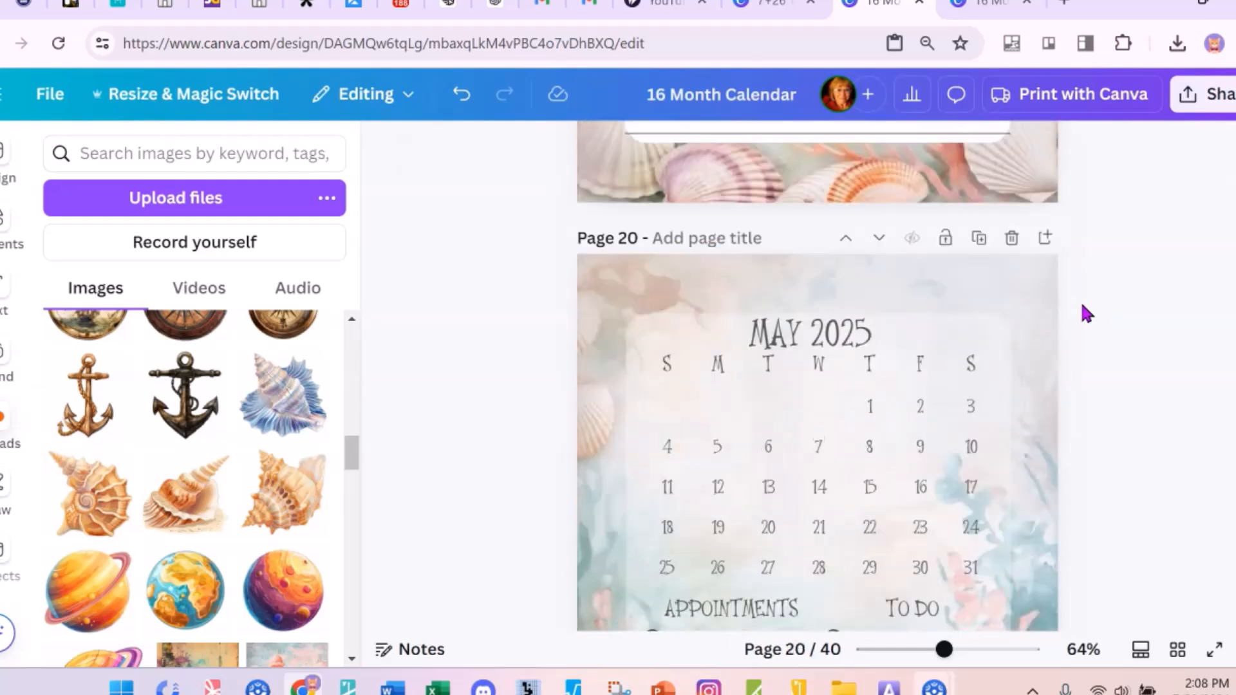
scroll(1079, 299, down, 6)
scroll(1084, 296, up, 8)
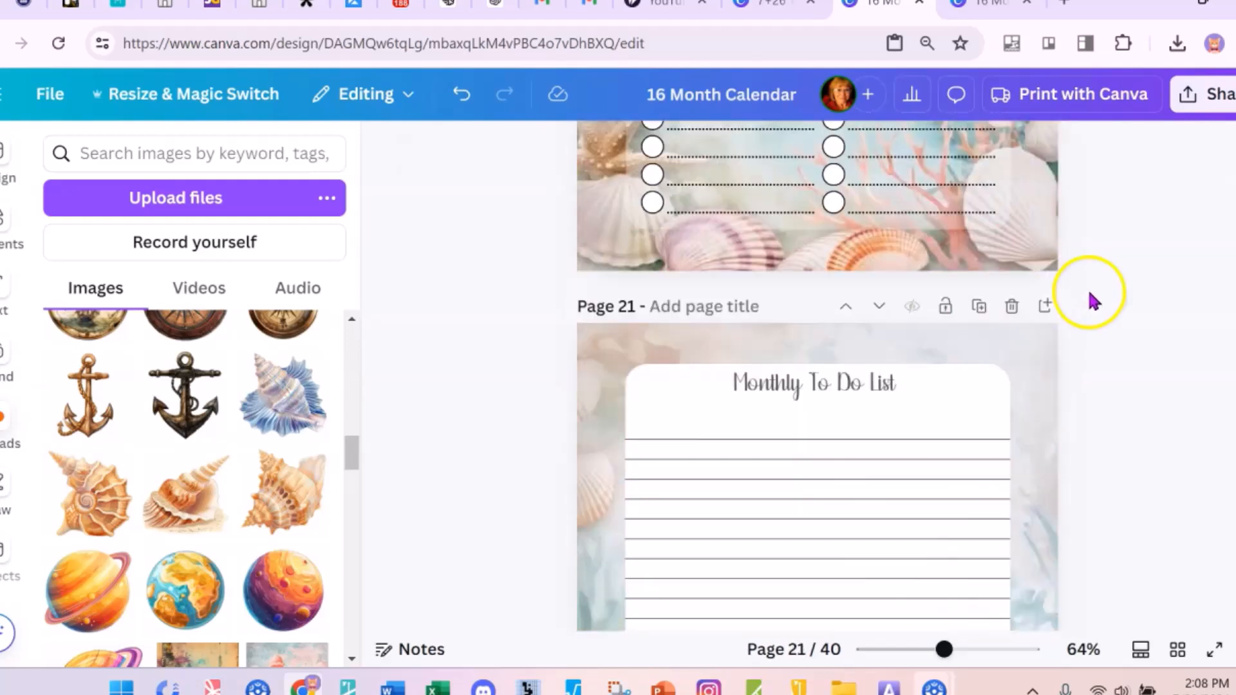
scroll(1081, 271, up, 15)
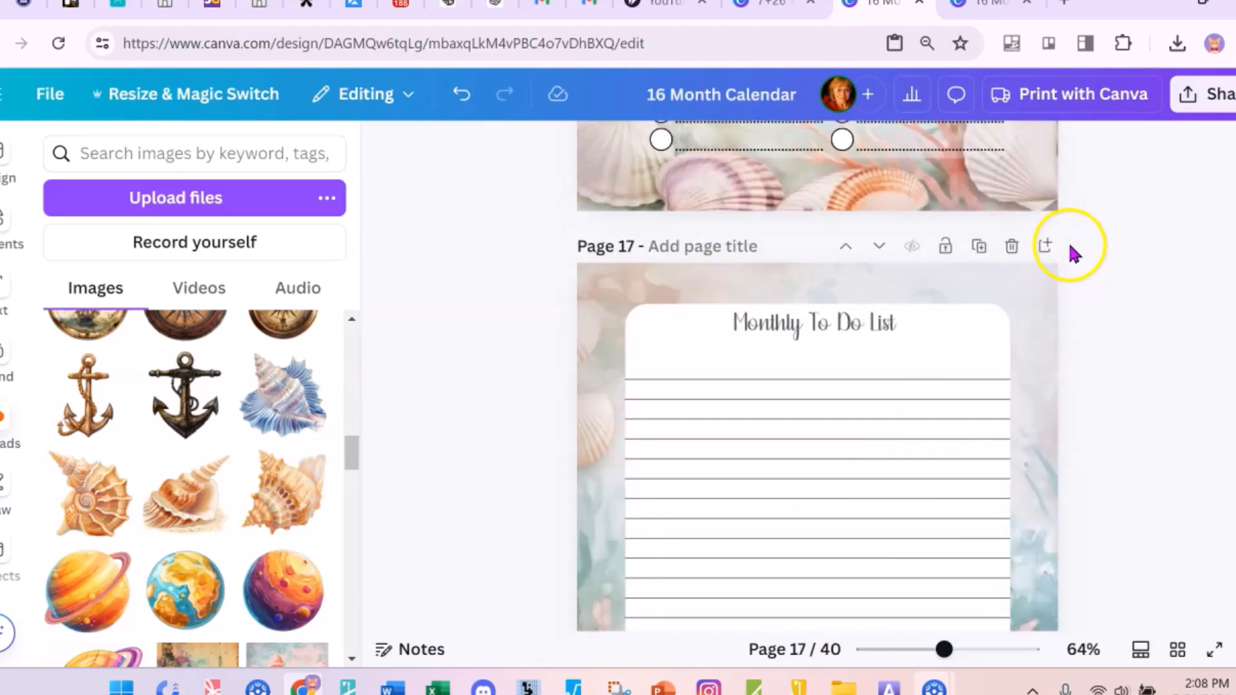
scroll(1065, 249, up, 15)
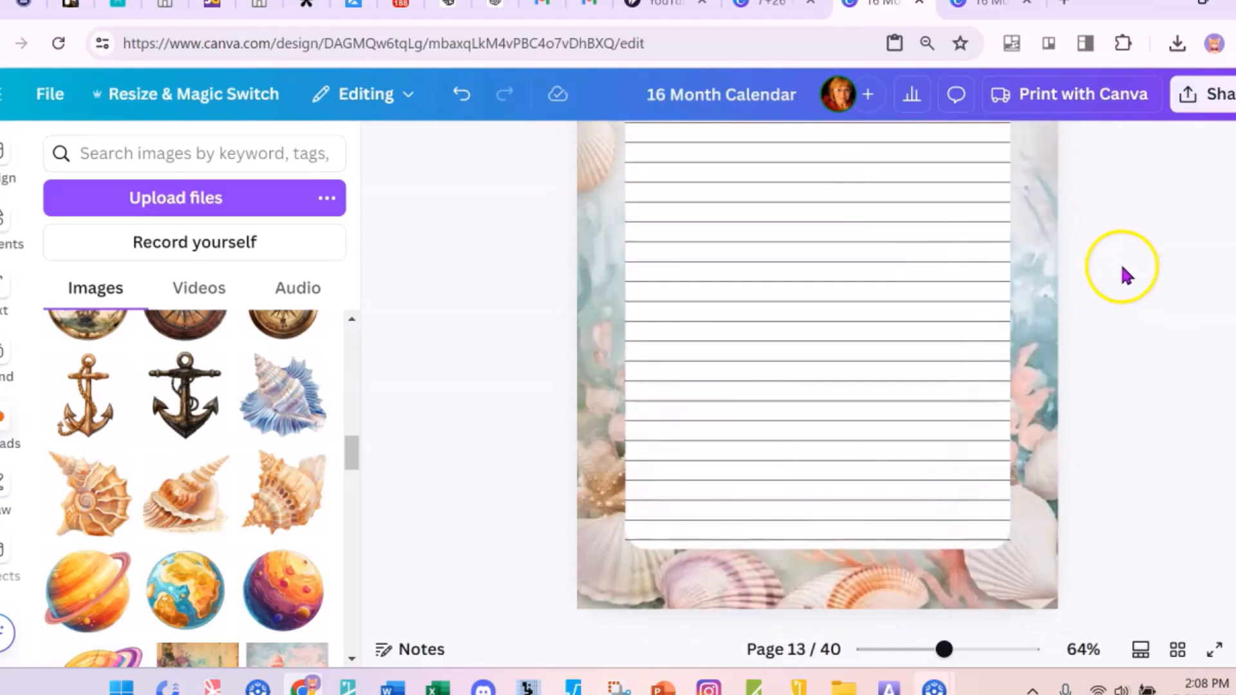
scroll(1120, 267, up, 8)
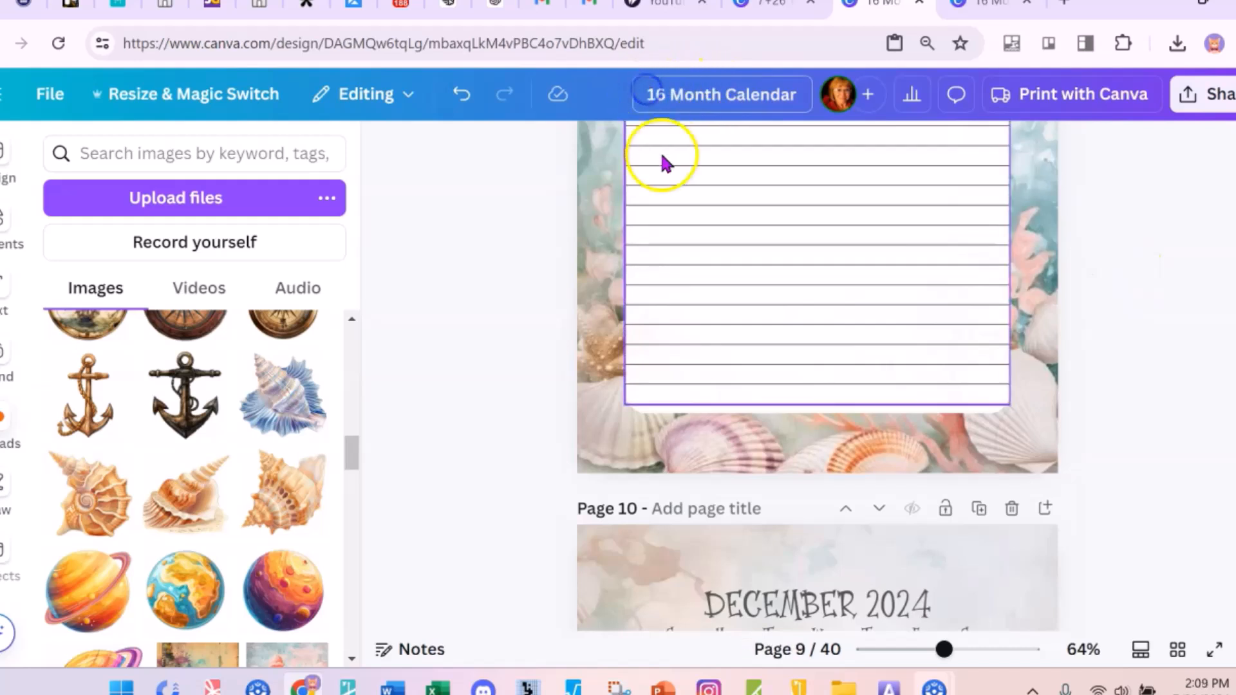
- Rename the design by adding "By the Sea" in front of "16 Month Calendar"
text(Sea)
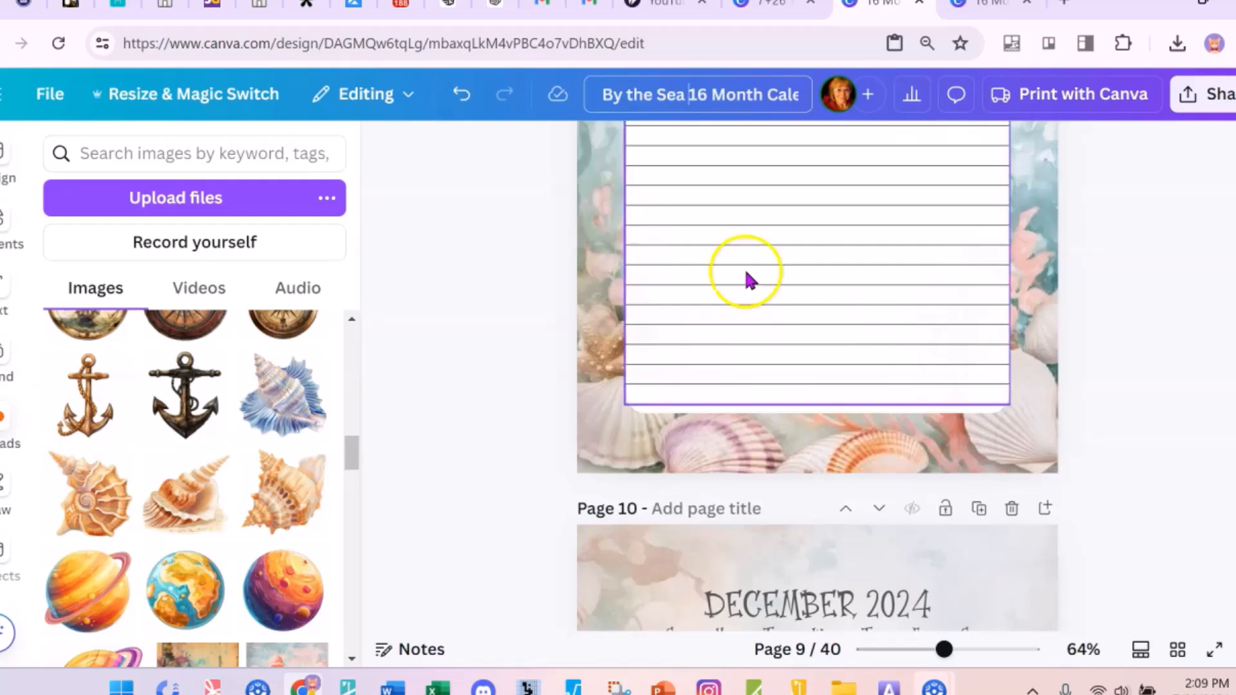
scroll(1181, 377, up, 10)
scroll(1131, 372, up, 20)
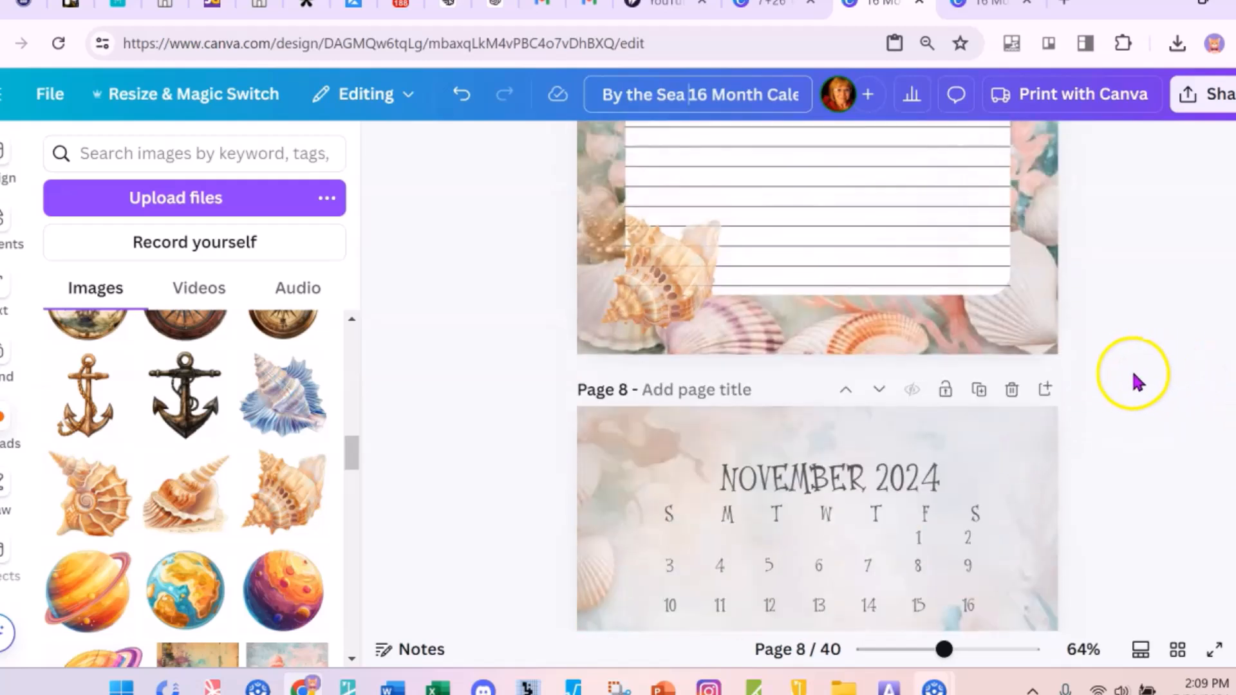
- Switch to the vintage 16 Month Calendar design and open its uploaded images
click(985, 5)
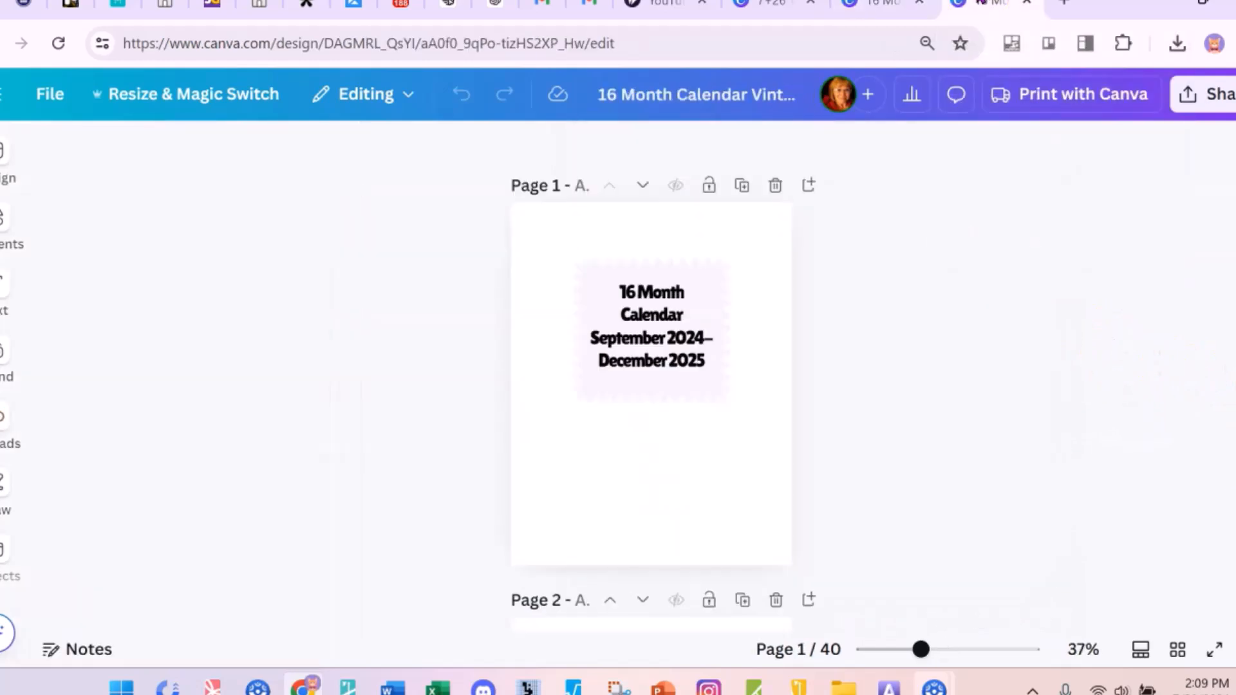
click(9, 429)
scroll(389, 389, down, 3)
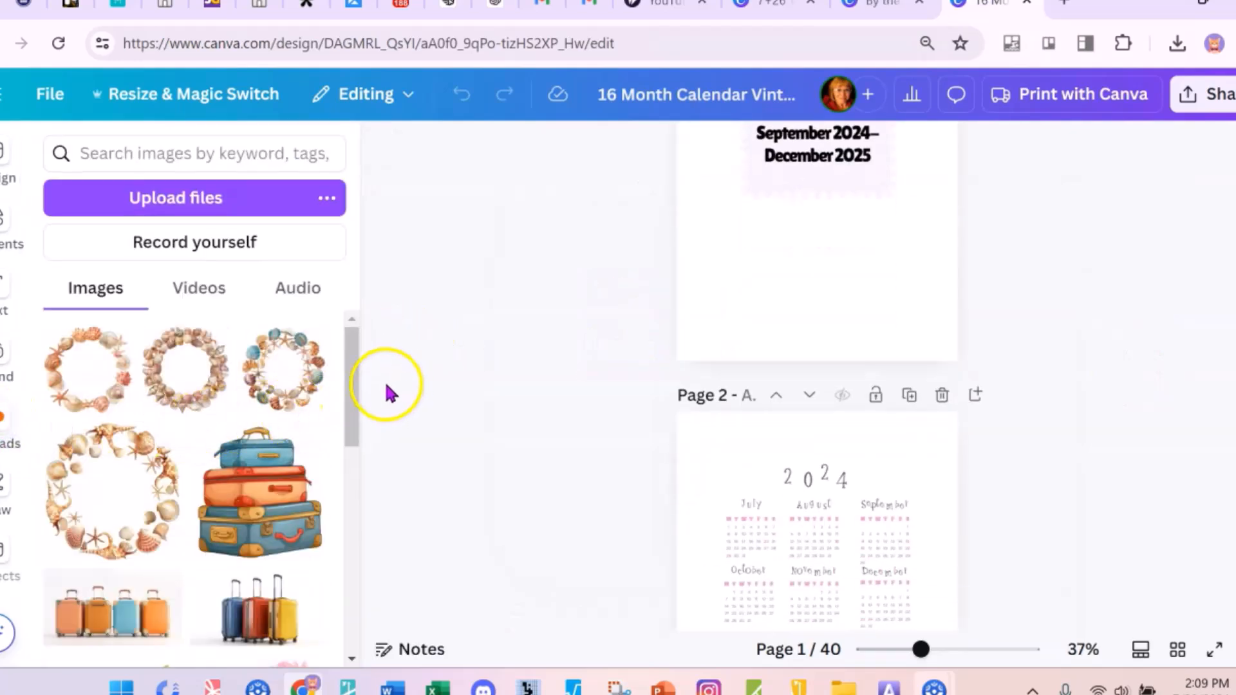
- Find the vintage paper with wine bottle and grapes among the uploads and set it as the background of the 2024 calendar page
scroll(226, 433, down, 10)
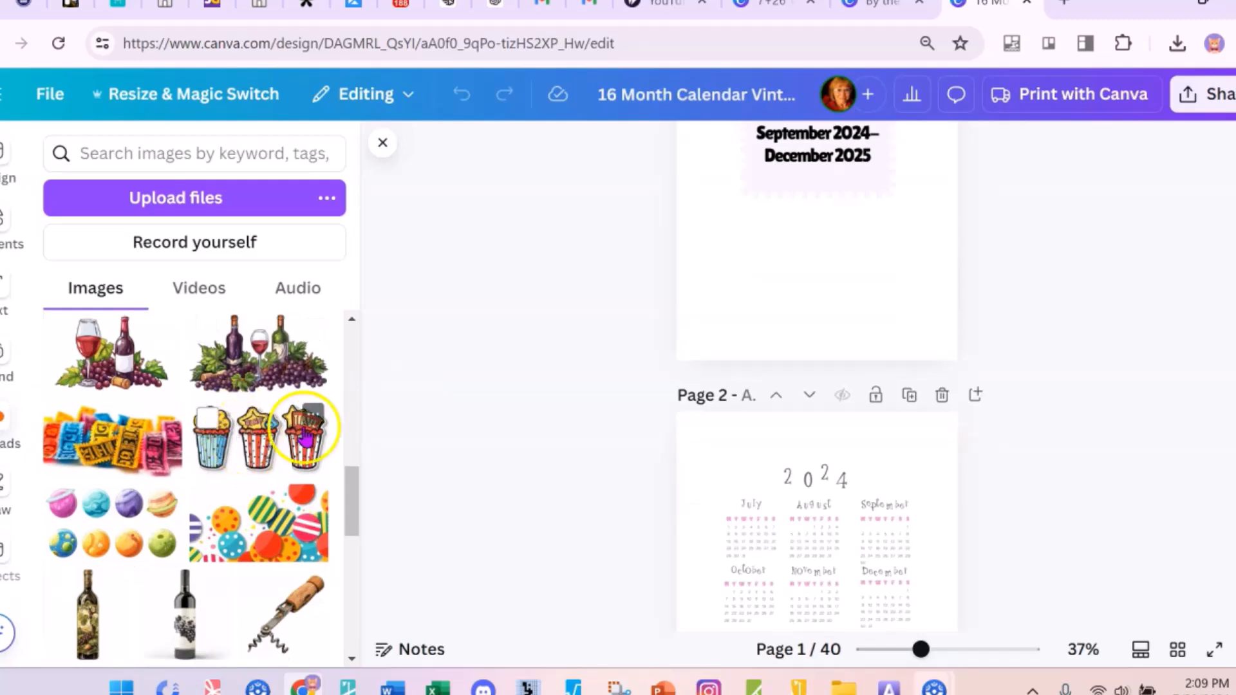
scroll(445, 430, up, 3)
scroll(377, 415, down, 1)
scroll(270, 432, down, 5)
scroll(271, 433, down, 10)
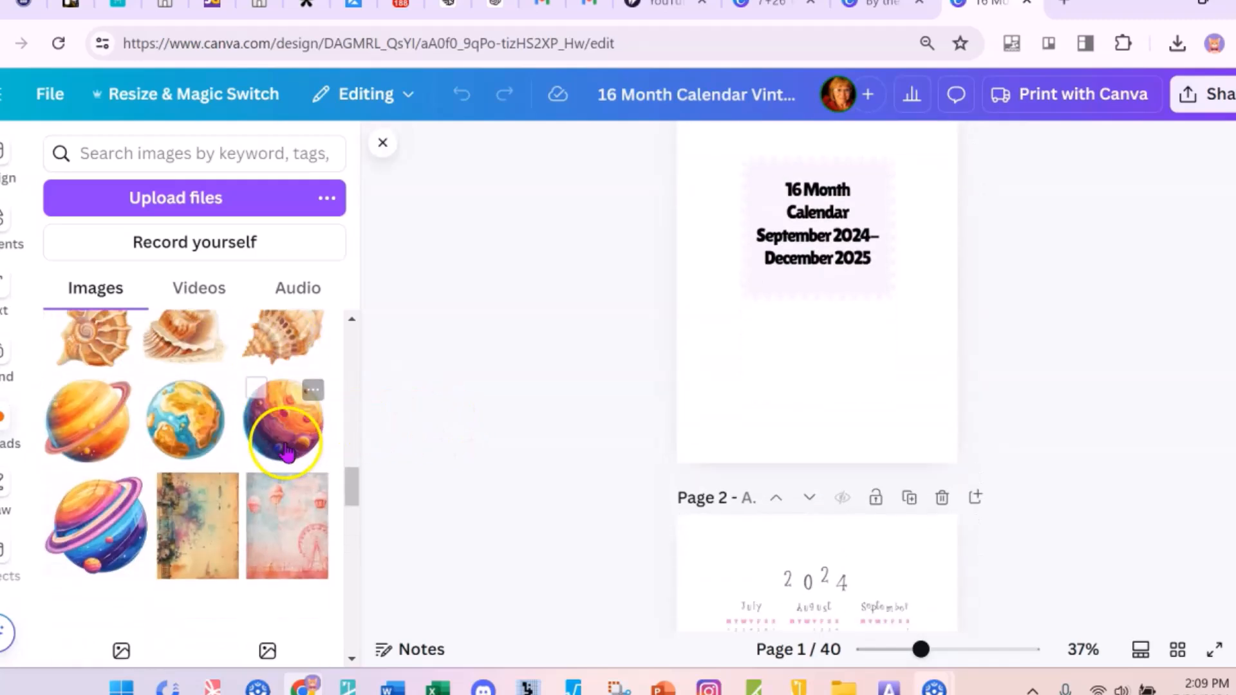
scroll(276, 442, down, 10)
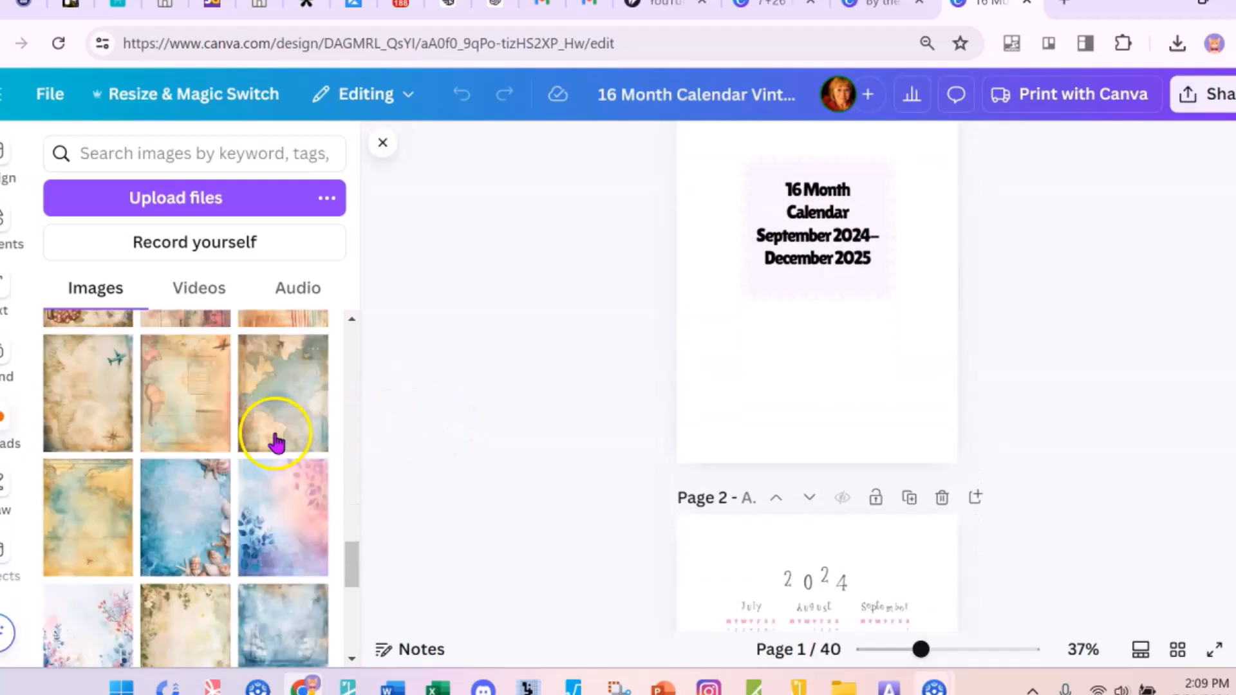
scroll(270, 438, down, 3)
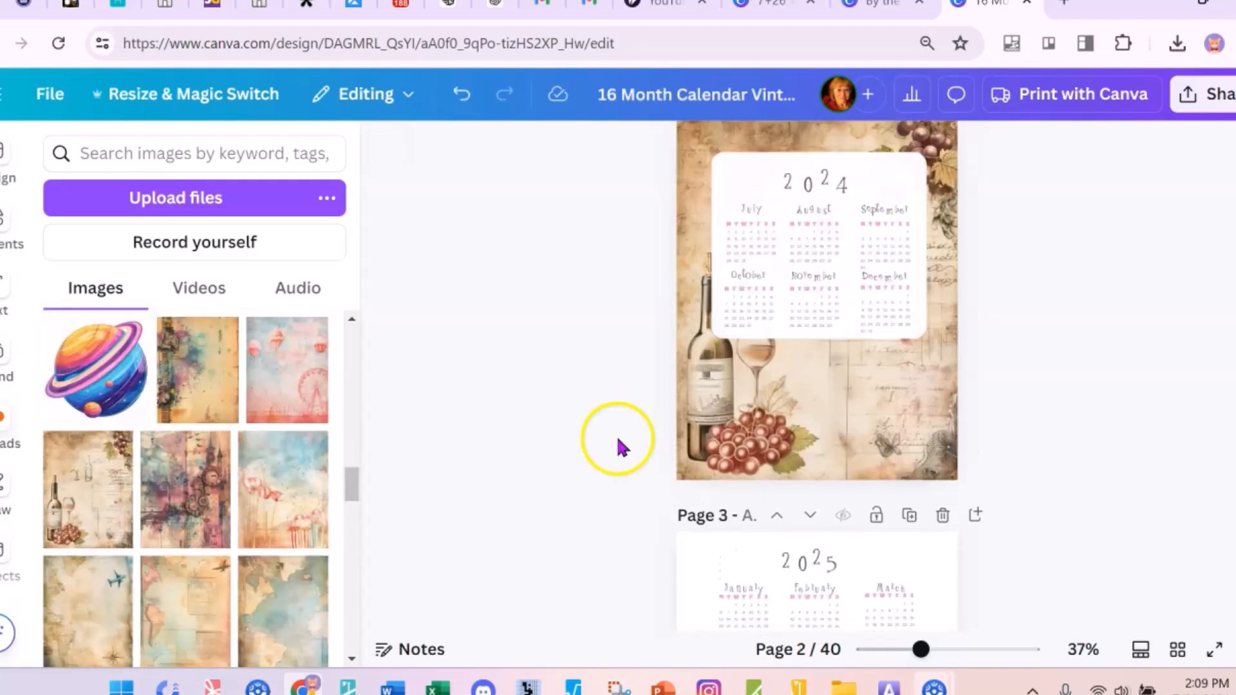
- Set the vintage wine paper as the background of the 2025 calendar page and the following pages through page 7
scroll(619, 446, down, 5)
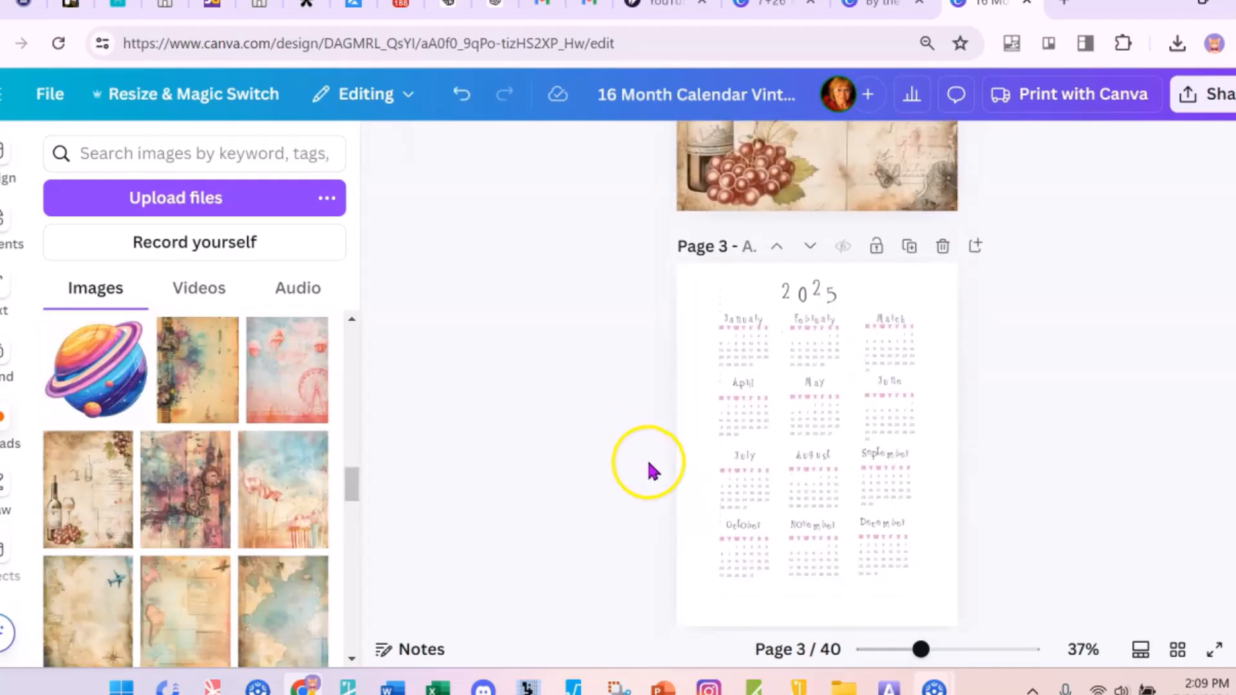
click(687, 420)
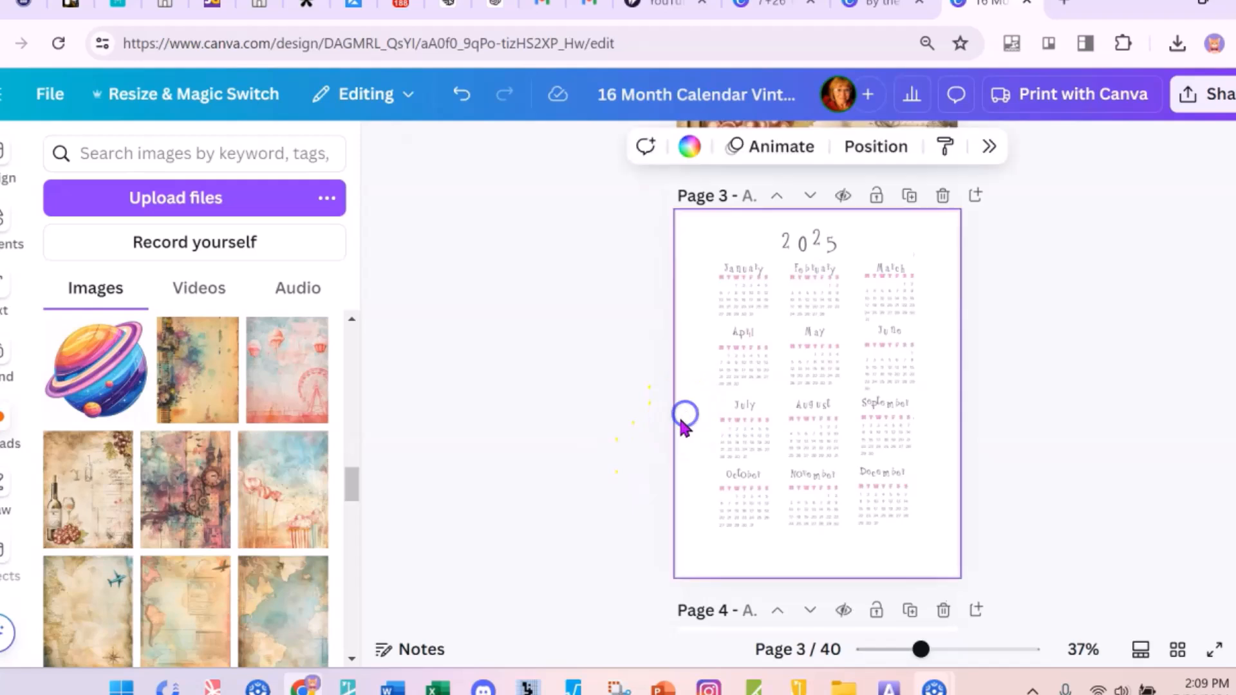
click(96, 505)
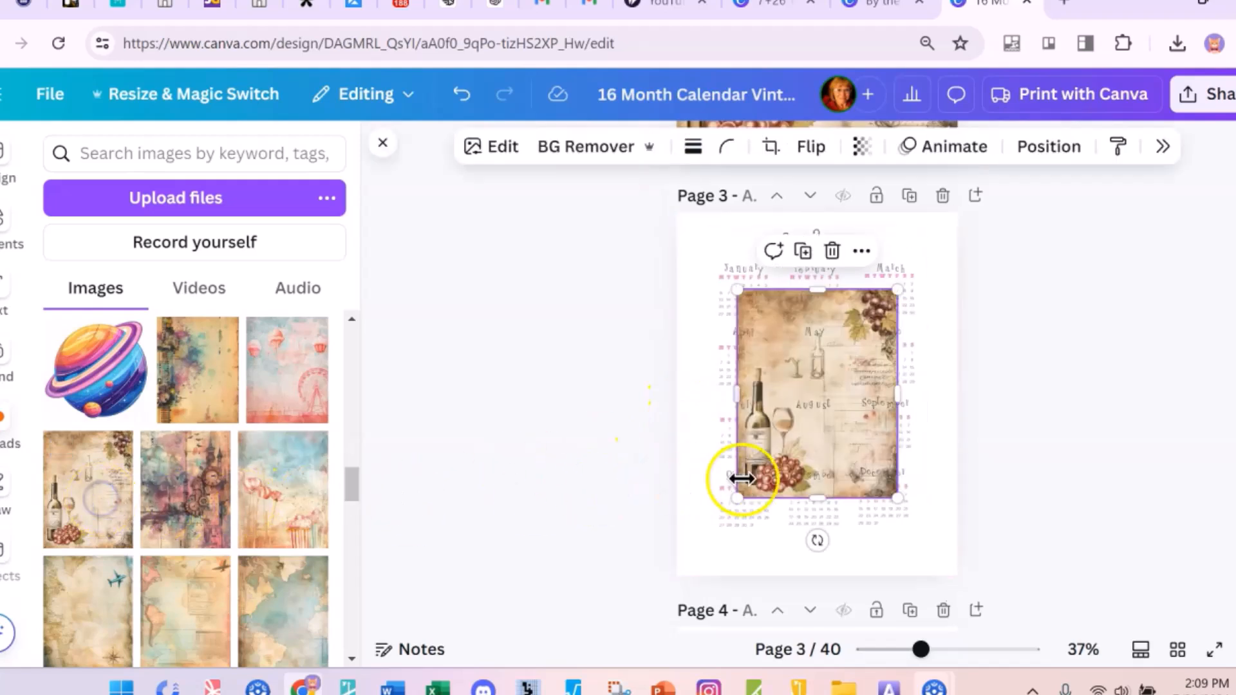
right_click(781, 473)
click(882, 182)
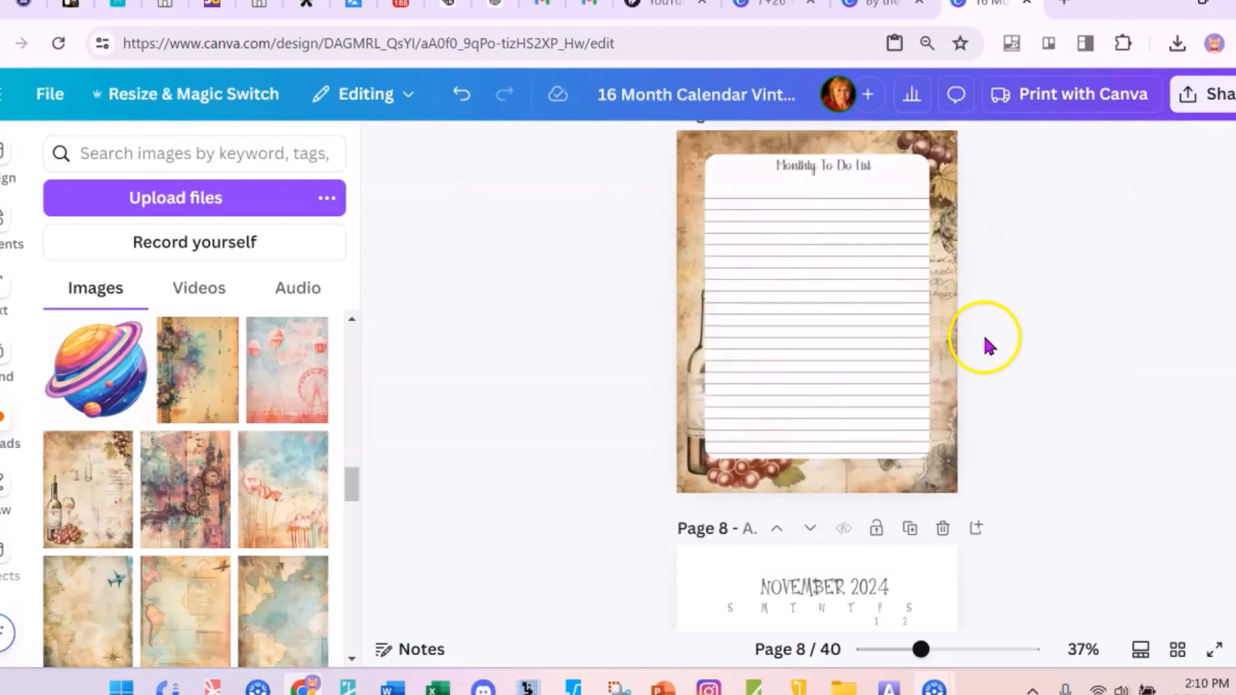
- Check how the vintage wine background looks behind the calendars and the to-do list on the first five pages
scroll(985, 339, up, 20)
scroll(973, 333, up, 10)
scroll(969, 345, down, 6)
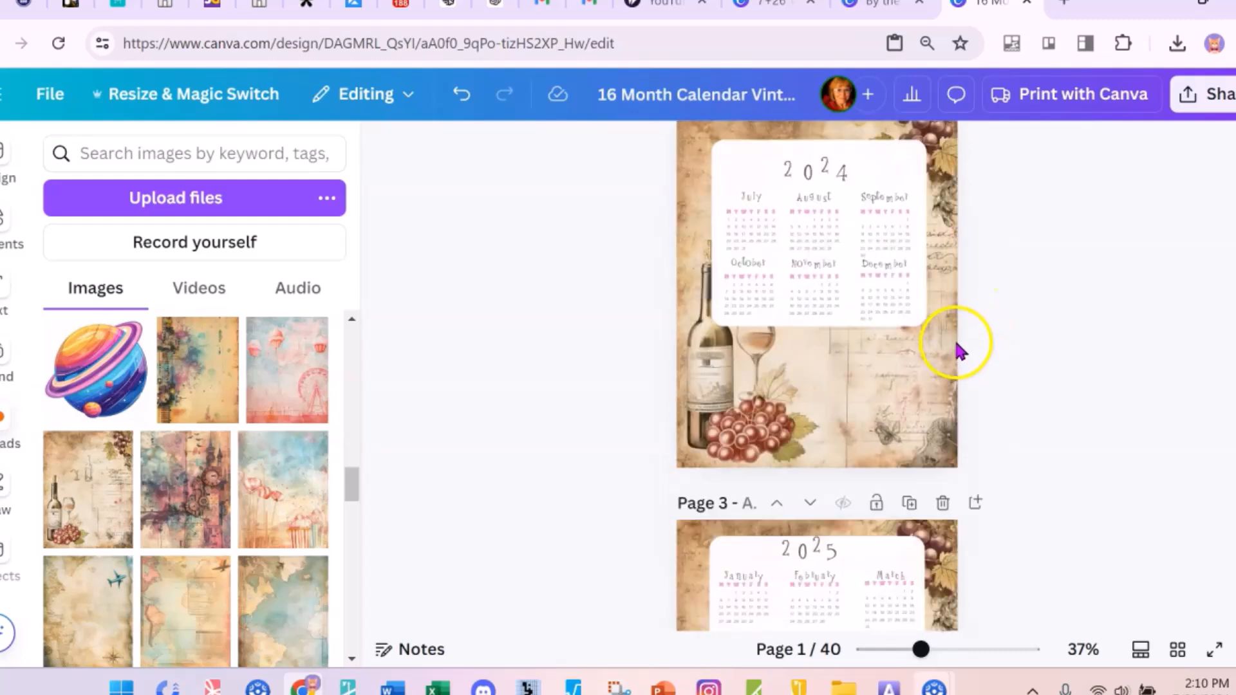
scroll(969, 344, down, 15)
scroll(914, 309, up, 1)
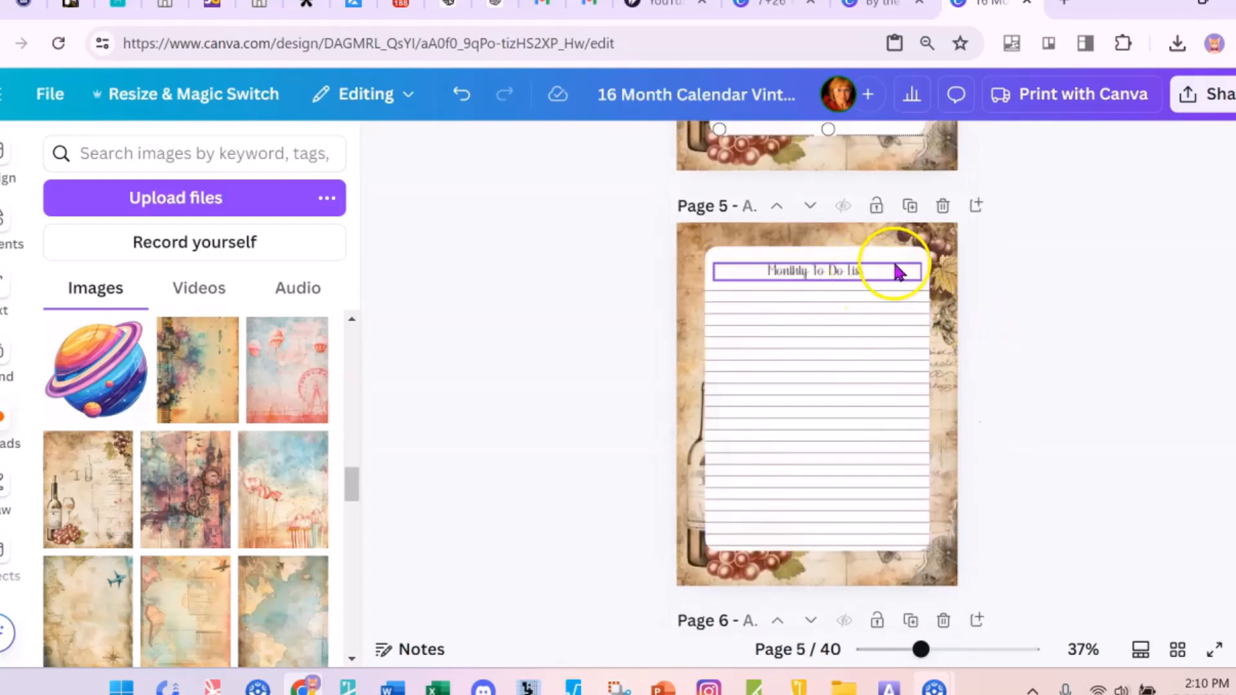
scroll(901, 277, up, 8)
scroll(954, 281, up, 2)
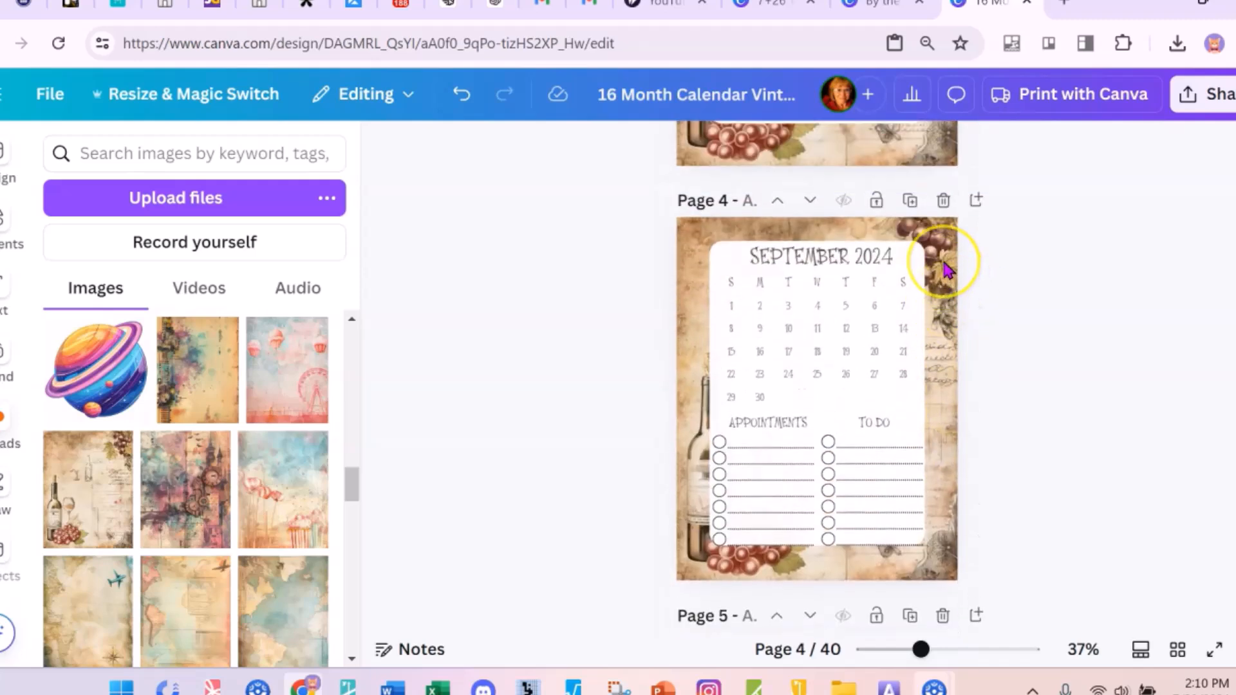
- Replace the "Monthly To Do List" heading on page 5 with "Wine Activities this Month"
scroll(947, 271, down, 8)
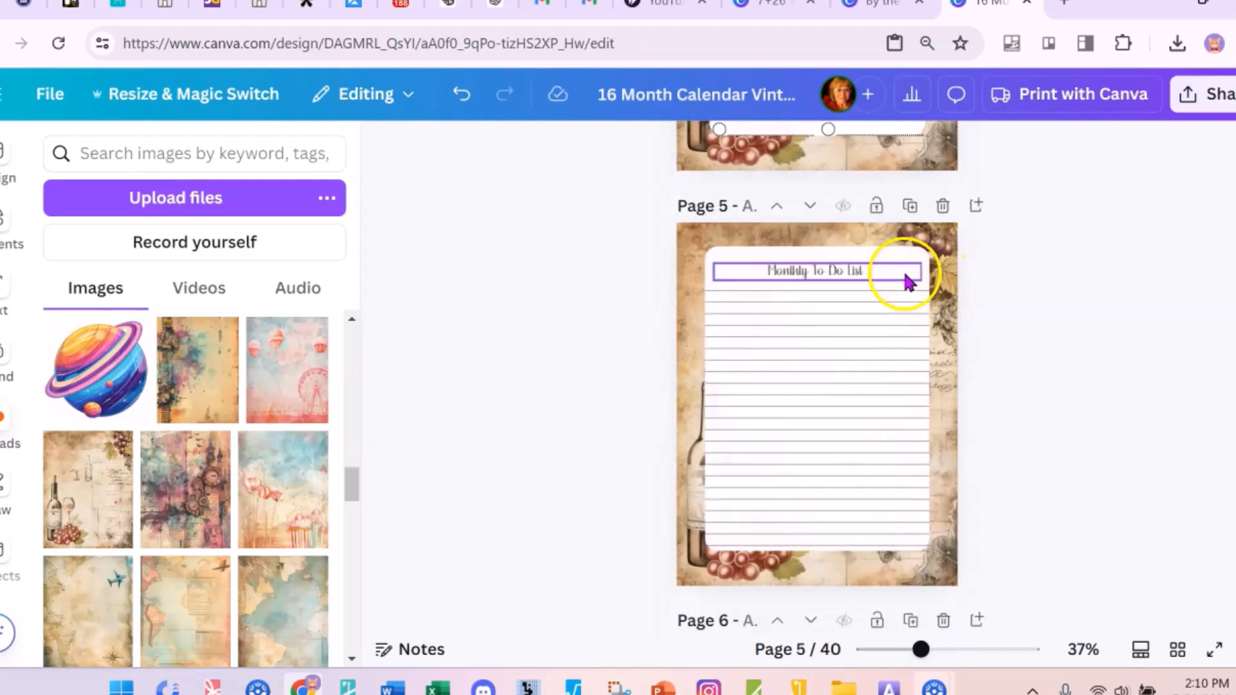
click(873, 271)
click(873, 275)
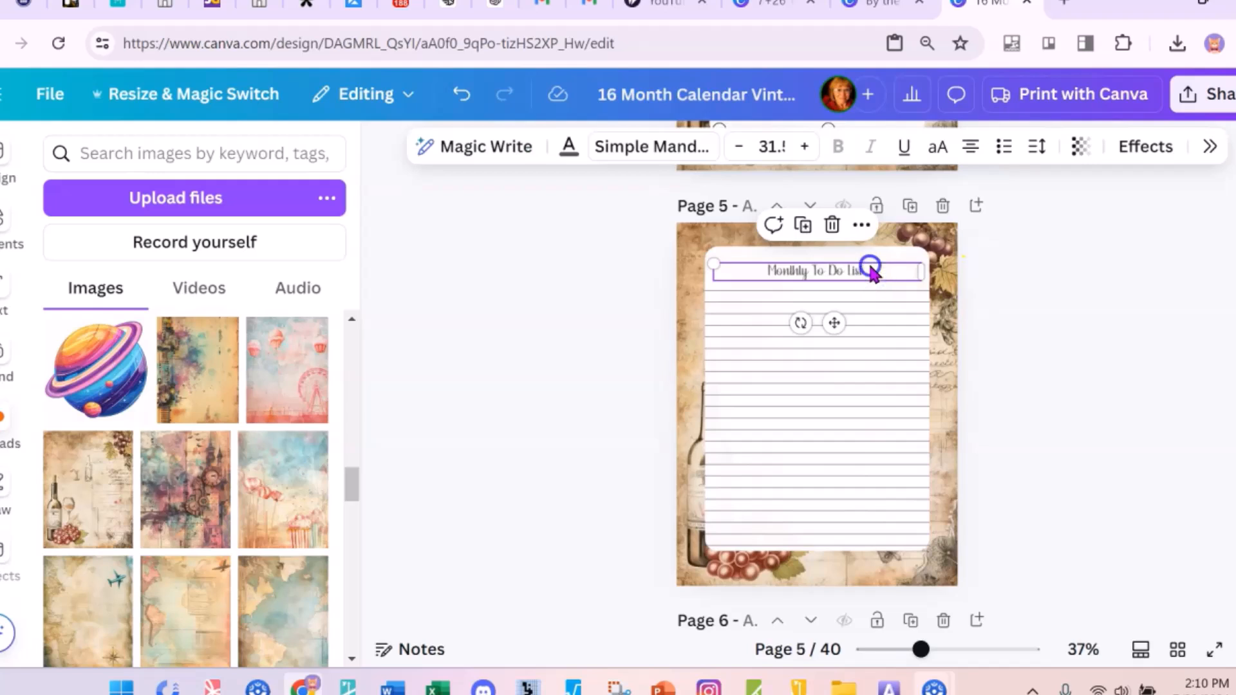
double_click(874, 270)
text(Wine Activities this Month)
click(1117, 324)
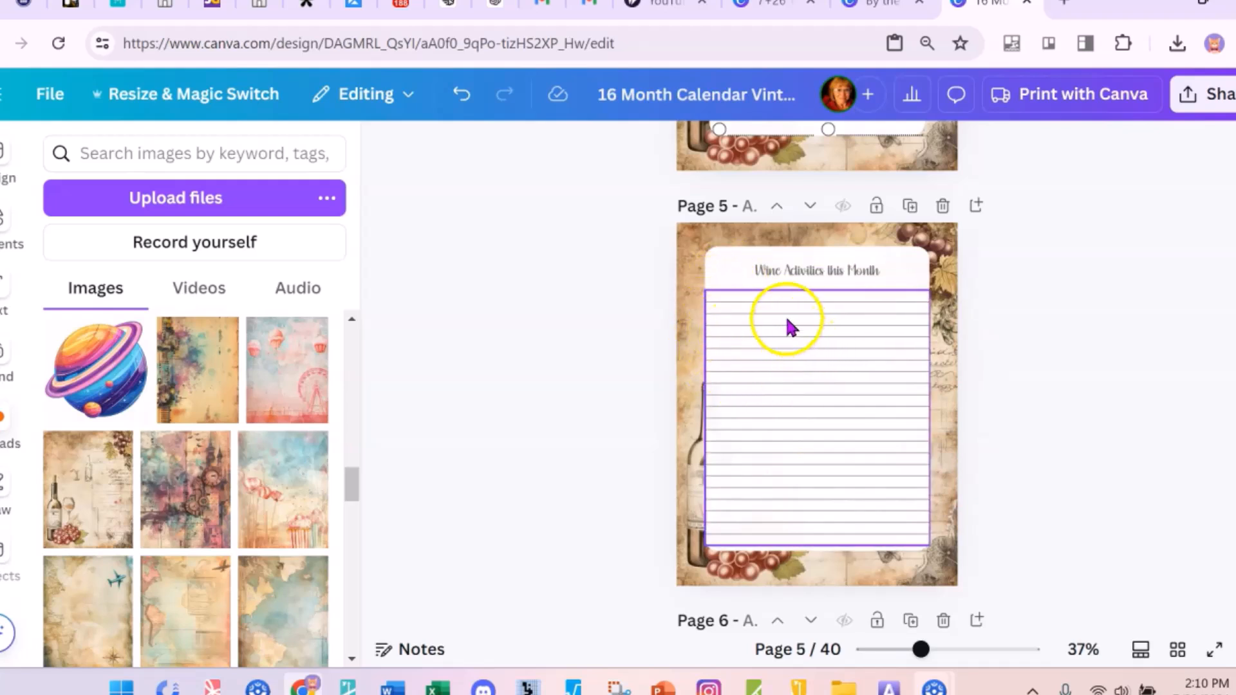
- Look through the planner pages and the uploaded images for wine artwork and a place to put it
scroll(584, 346, down, 1)
scroll(585, 347, down, 10)
scroll(580, 336, up, 2)
scroll(581, 336, down, 6)
scroll(585, 327, up, 11)
scroll(187, 414, up, 10)
scroll(308, 412, down, 1)
scroll(658, 430, up, 20)
scroll(682, 415, up, 5)
scroll(717, 469, down, 2)
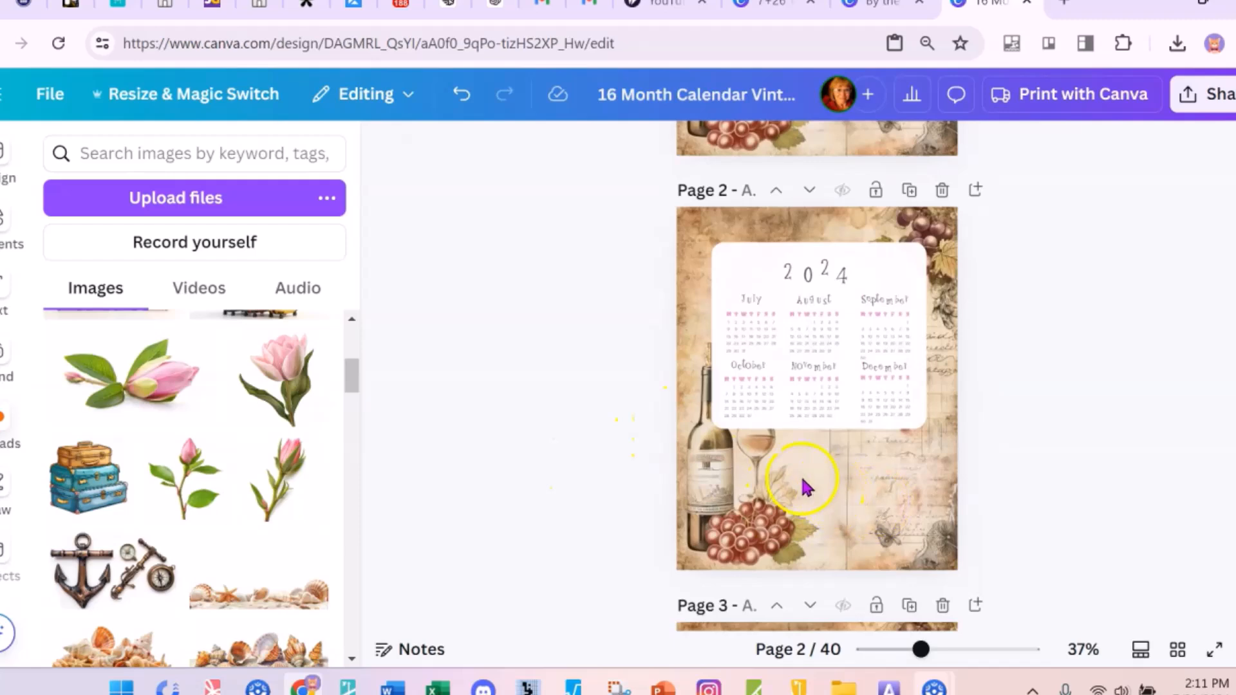
- Add the wine glass, bottle and grapes clipart to page 2, enlarge it and fit it below the 2024 calendar card
scroll(386, 405, down, 3)
scroll(245, 451, up, 3)
scroll(257, 509, down, 10)
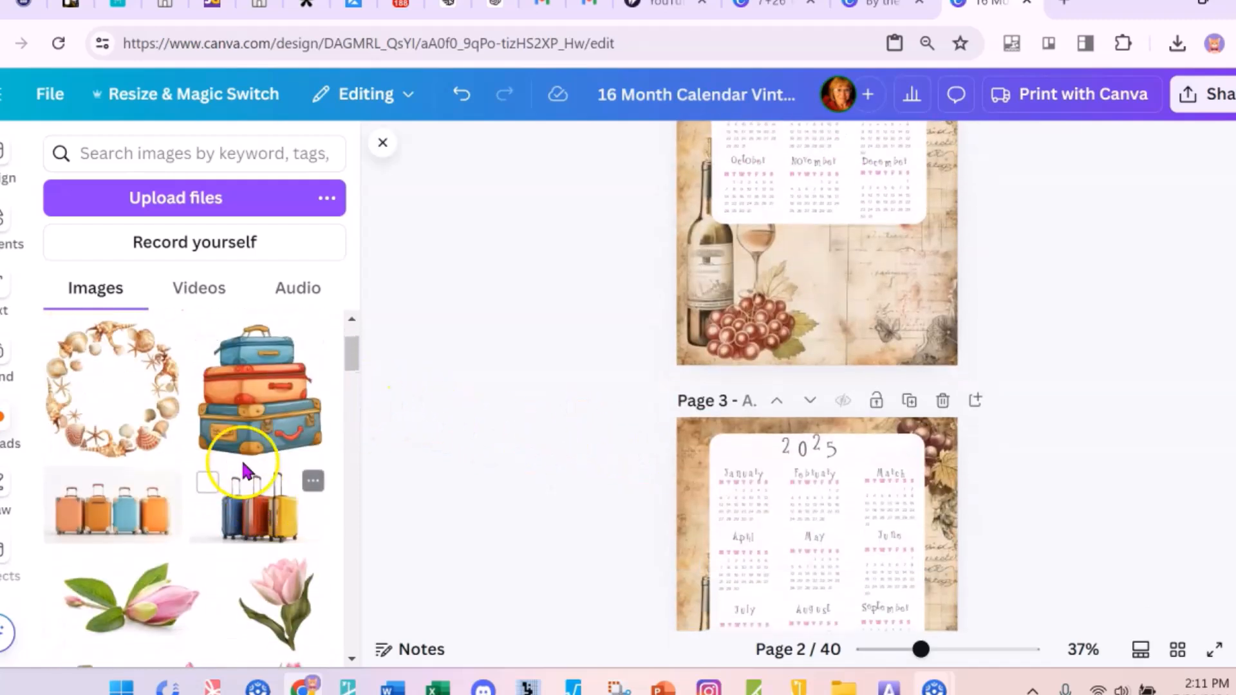
click(212, 512)
drag(897, 262, 965, 215)
scroll(1032, 315, up, 3)
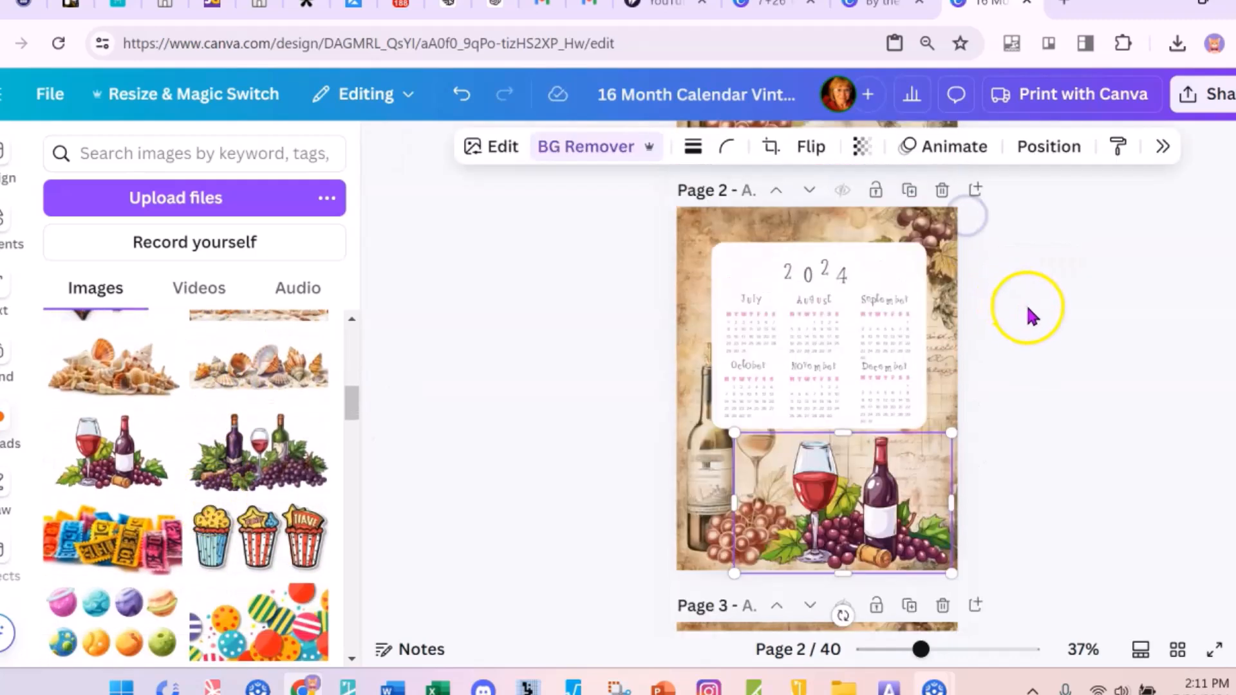
- Lower the transparency of the wine glass, bottle and grapes clipart on page 2 to 72
scroll(1031, 315, down, 3)
click(869, 308)
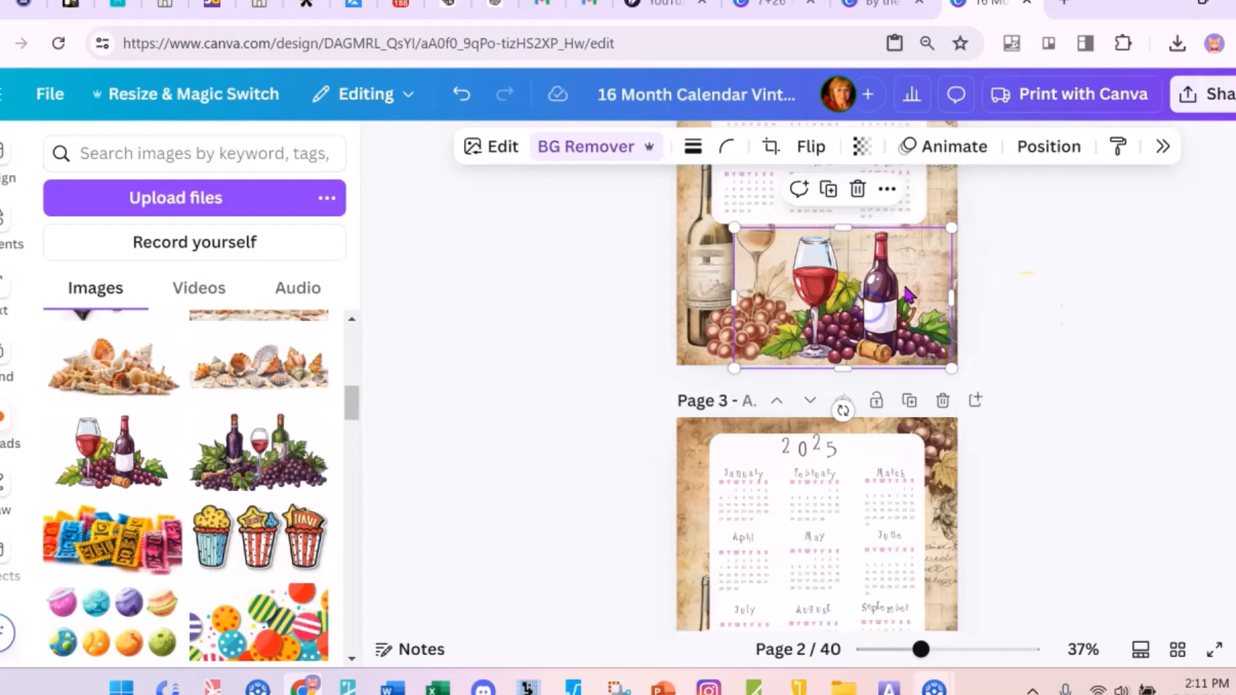
scroll(901, 257, up, 2)
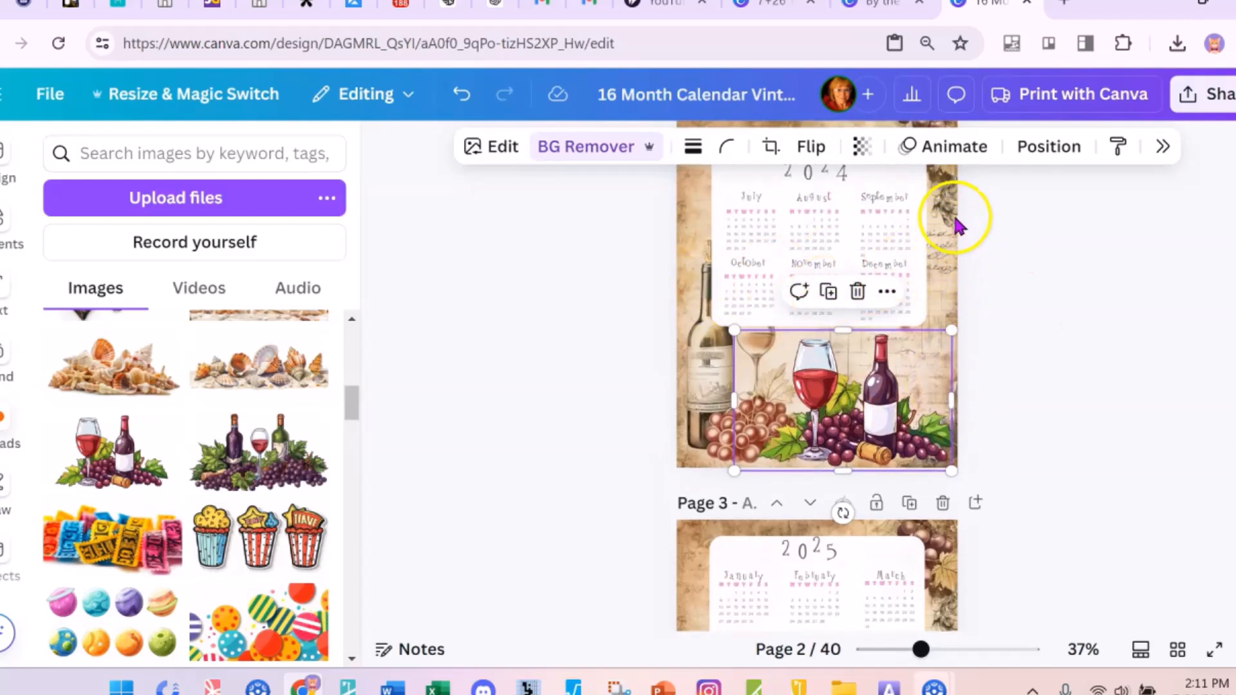
click(860, 147)
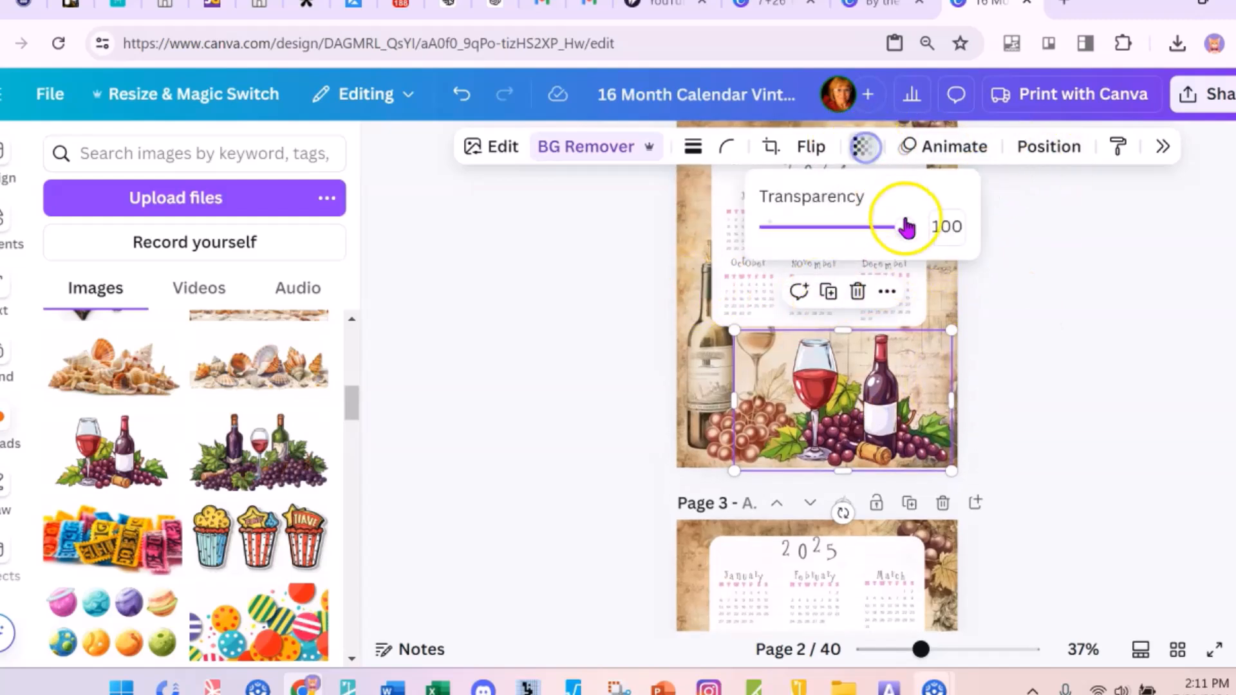
drag(908, 232, 894, 232)
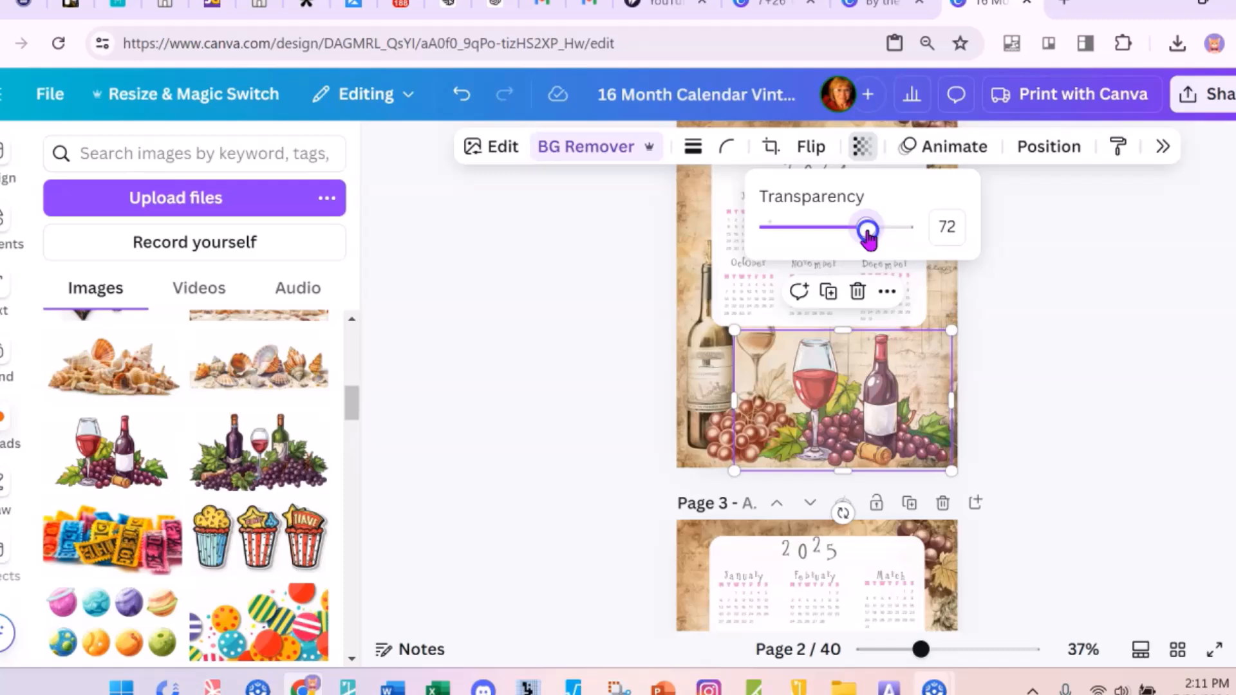
click(1049, 345)
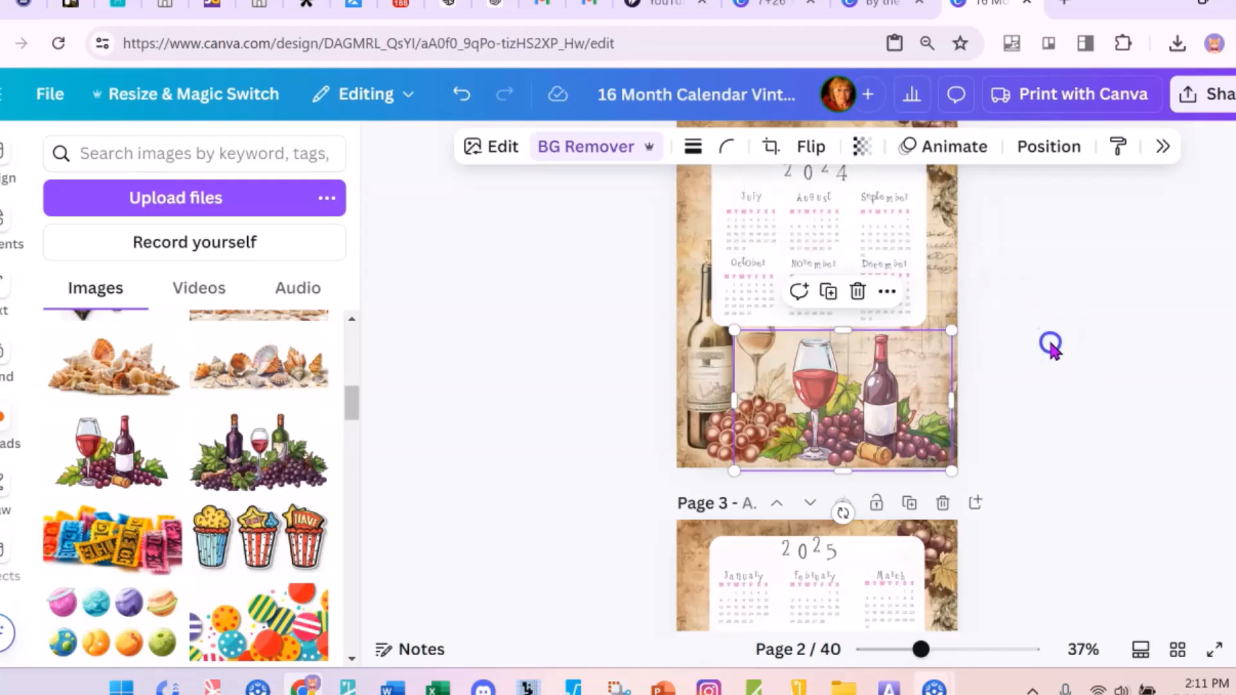
click(1053, 350)
- Add the two-bottle wine and grapes clipart to the cover, faded and stretched across the bottom behind the title card
scroll(1046, 330, up, 5)
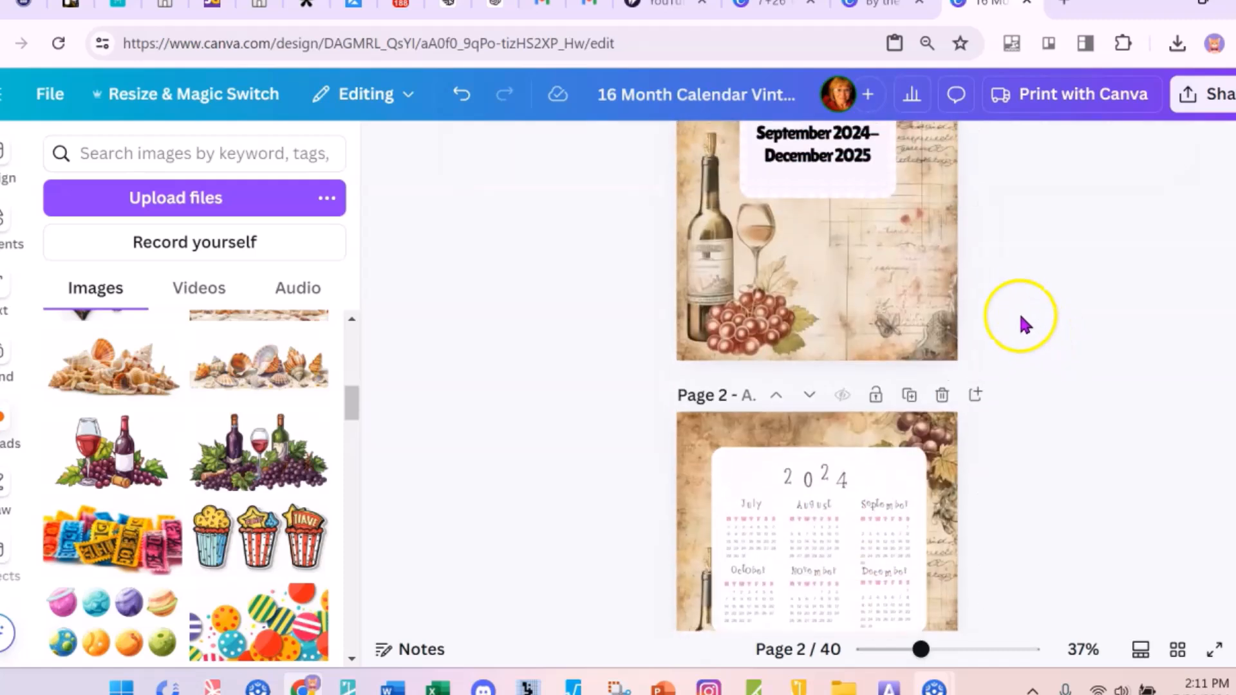
scroll(1023, 322, up, 2)
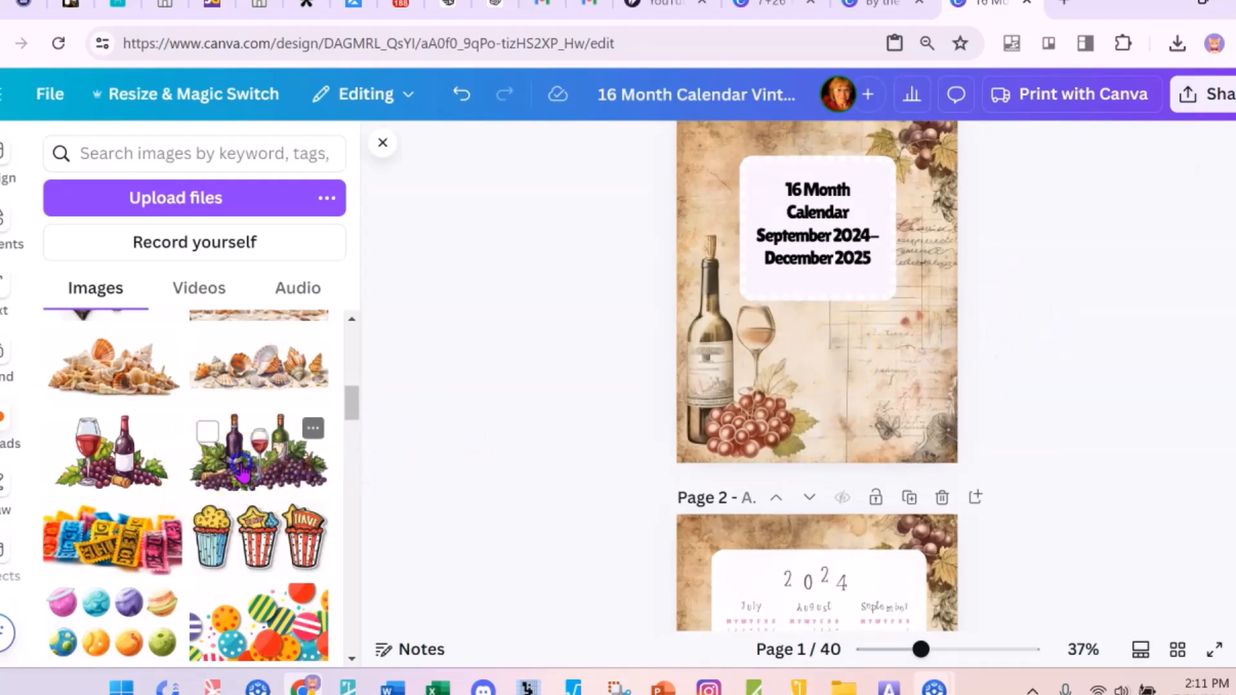
click(241, 471)
drag(814, 268, 792, 402)
click(1088, 296)
scroll(1082, 302, up, 2)
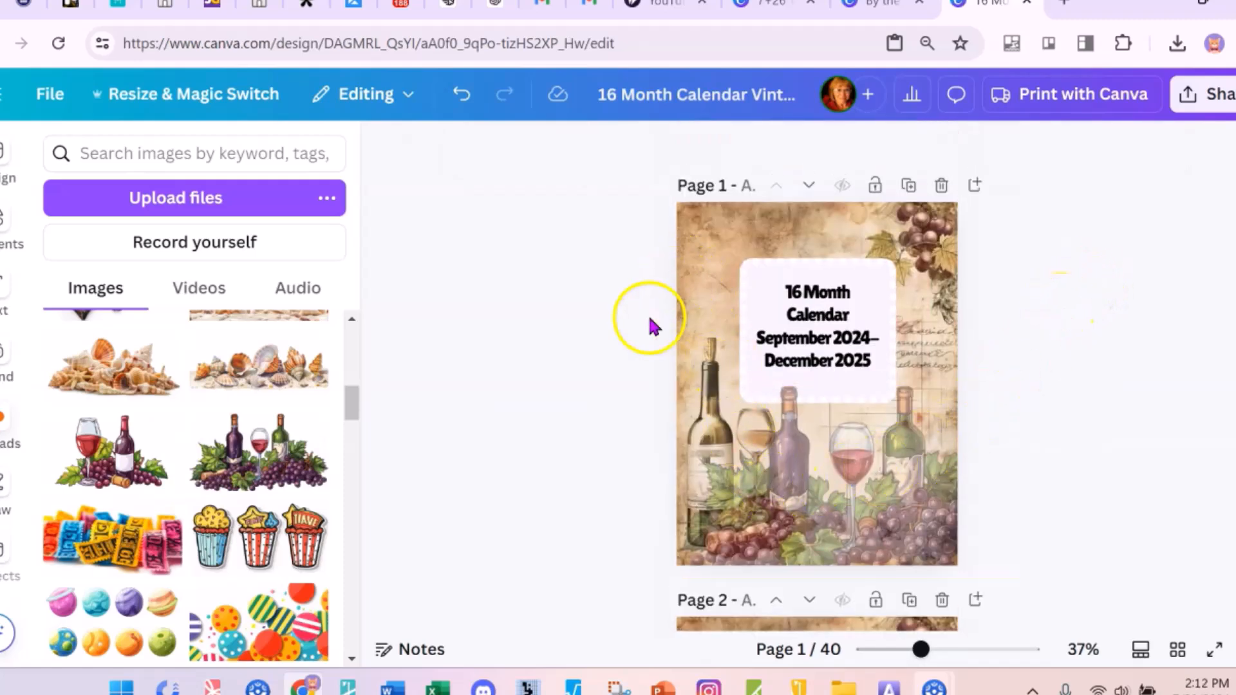
- Compare the wine artwork on the cover with the artwork on the 2024 calendar page
scroll(628, 350, down, 2)
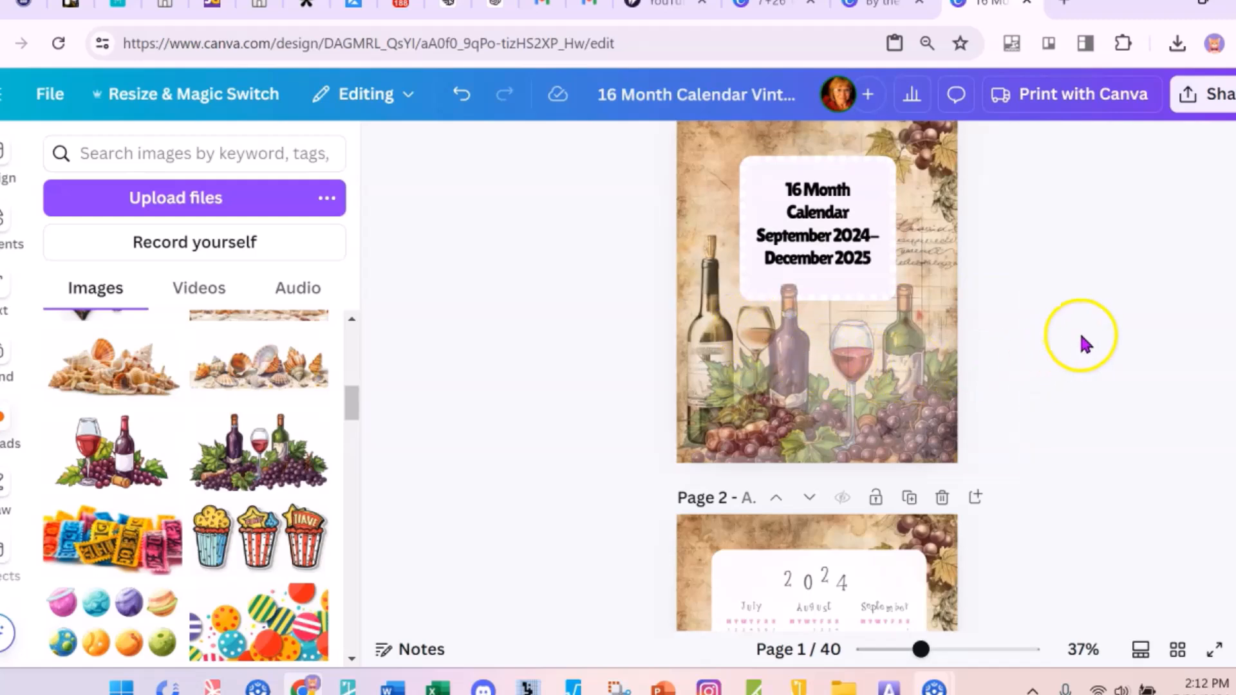
scroll(1083, 341, down, 4)
scroll(1062, 319, down, 4)
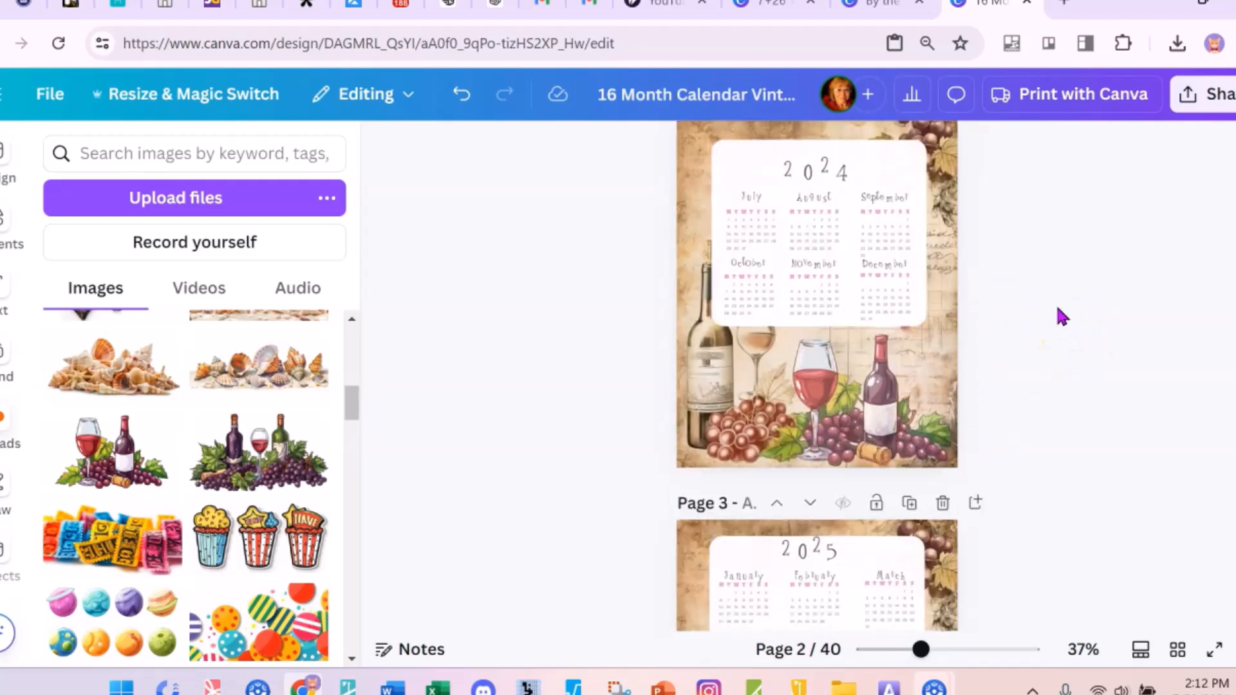
scroll(1056, 314, up, 6)
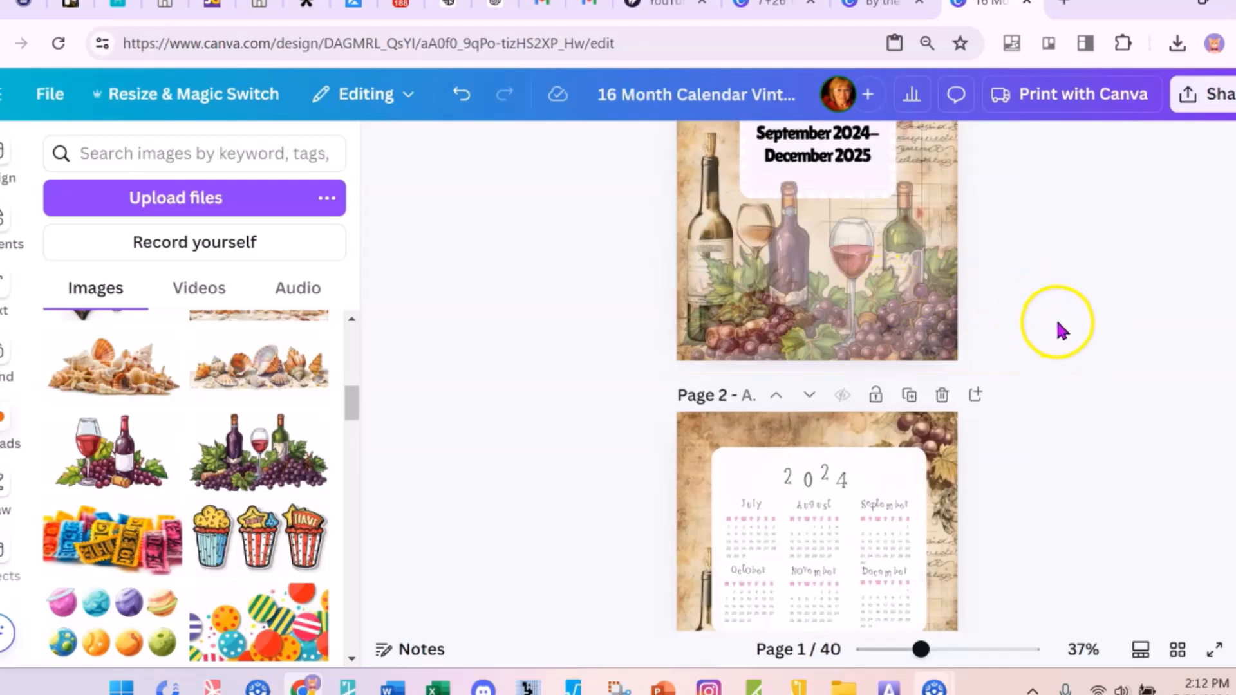
scroll(1059, 325, up, 2)
scroll(1056, 322, down, 7)
scroll(993, 345, up, 5)
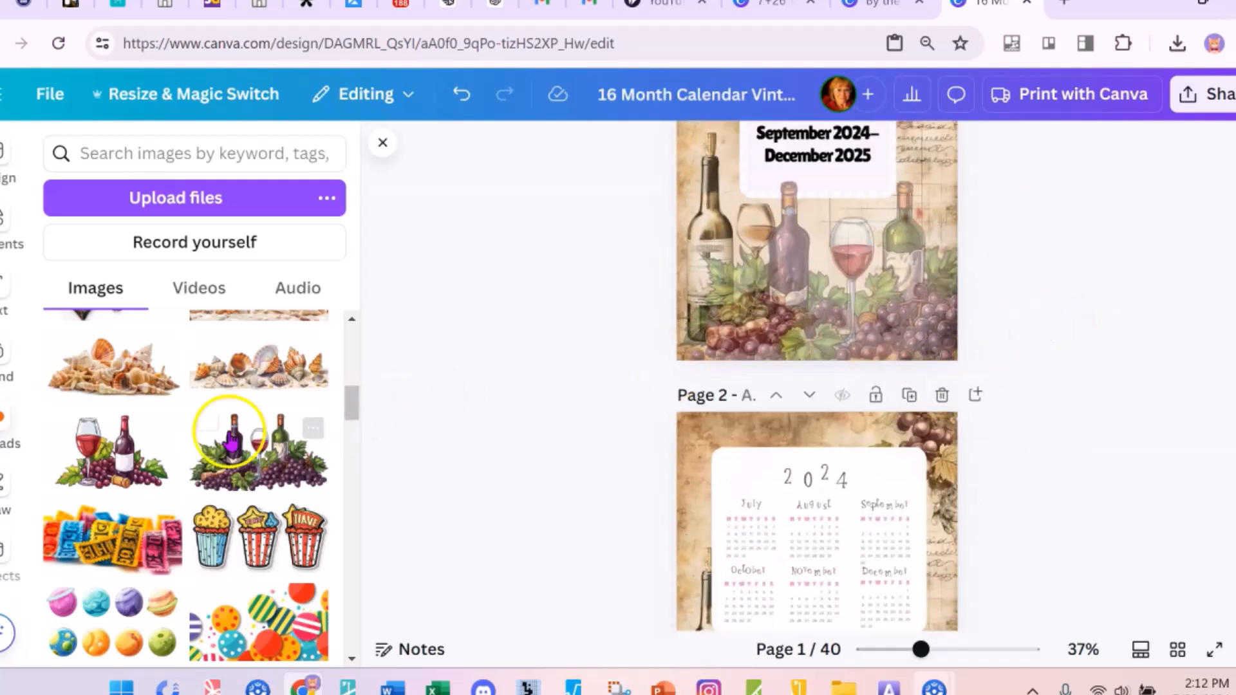
- Add the uploaded corkscrew image to the cover, tucked behind the title card's upper-left corner
scroll(258, 437, up, 6)
scroll(222, 462, up, 2)
scroll(220, 438, down, 6)
scroll(220, 444, down, 6)
scroll(441, 442, down, 1)
scroll(386, 432, up, 1)
click(317, 420)
- Recolor the cover's title card with a peach-tan shade sampled from the vintage artwork
click(883, 293)
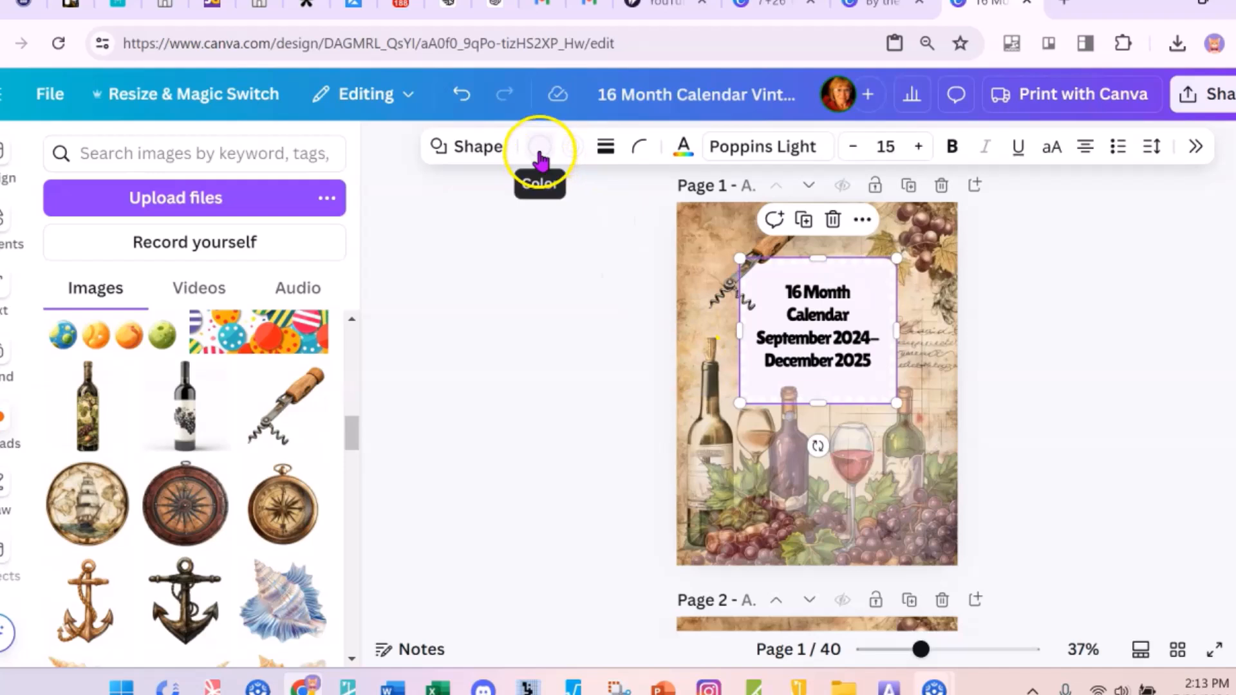
click(539, 152)
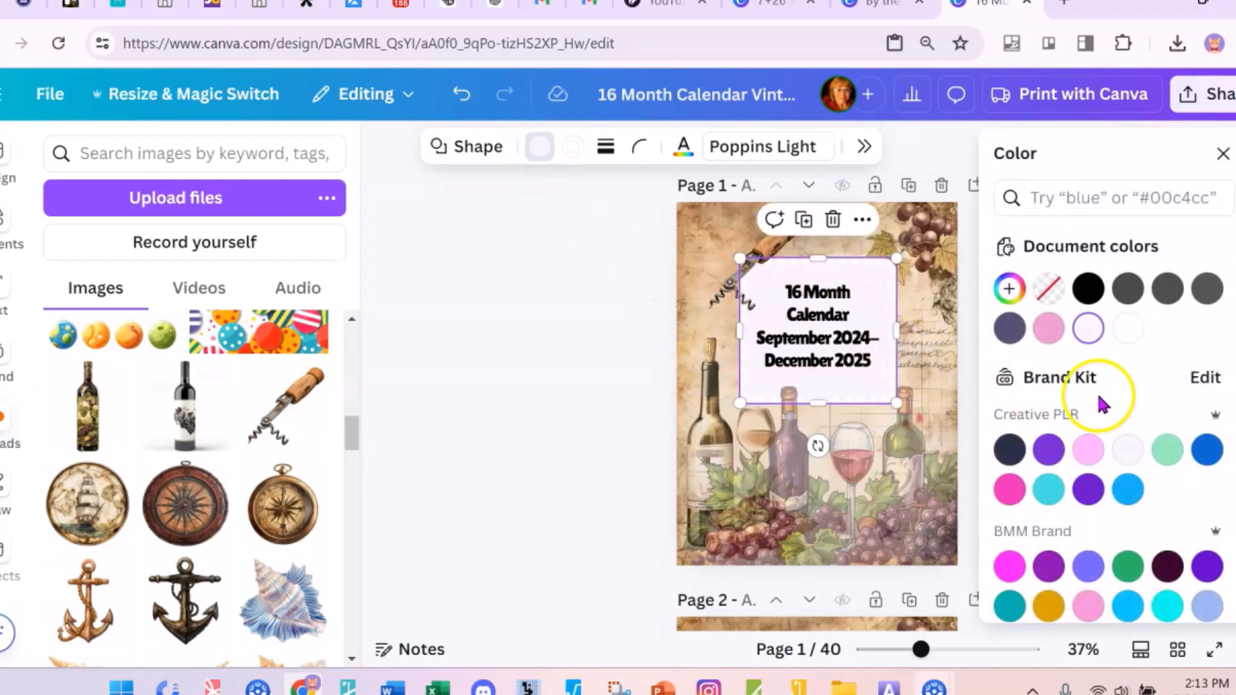
click(1009, 291)
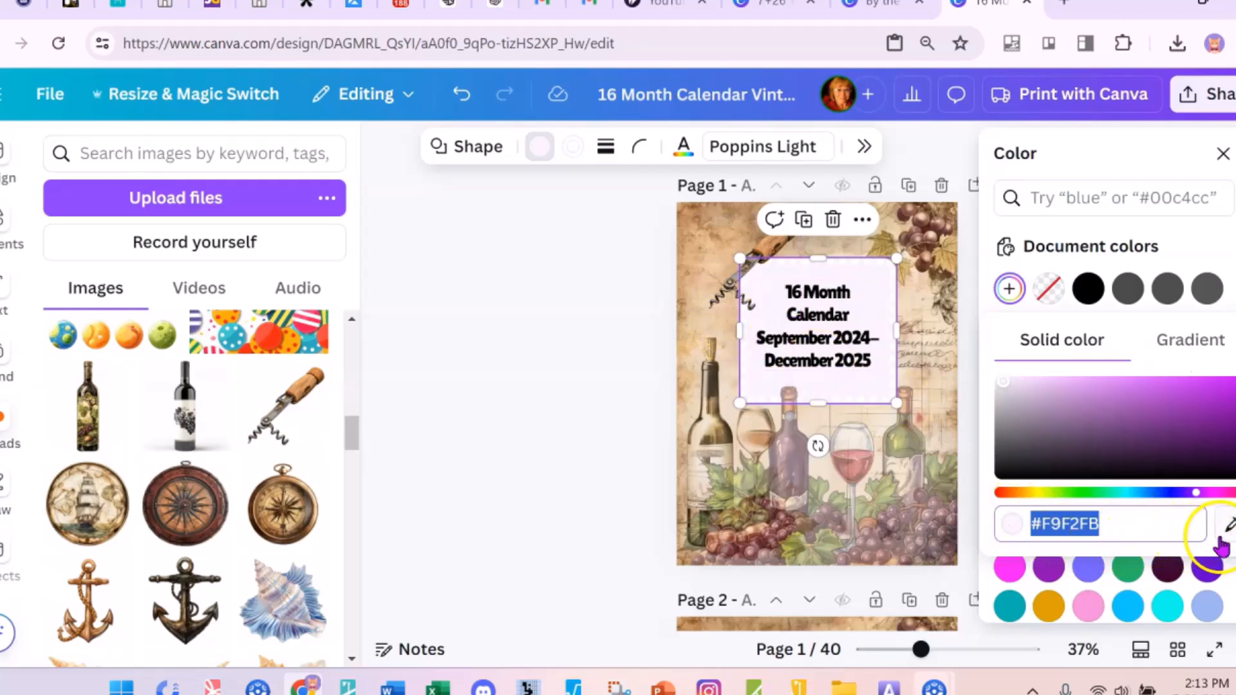
click(1227, 526)
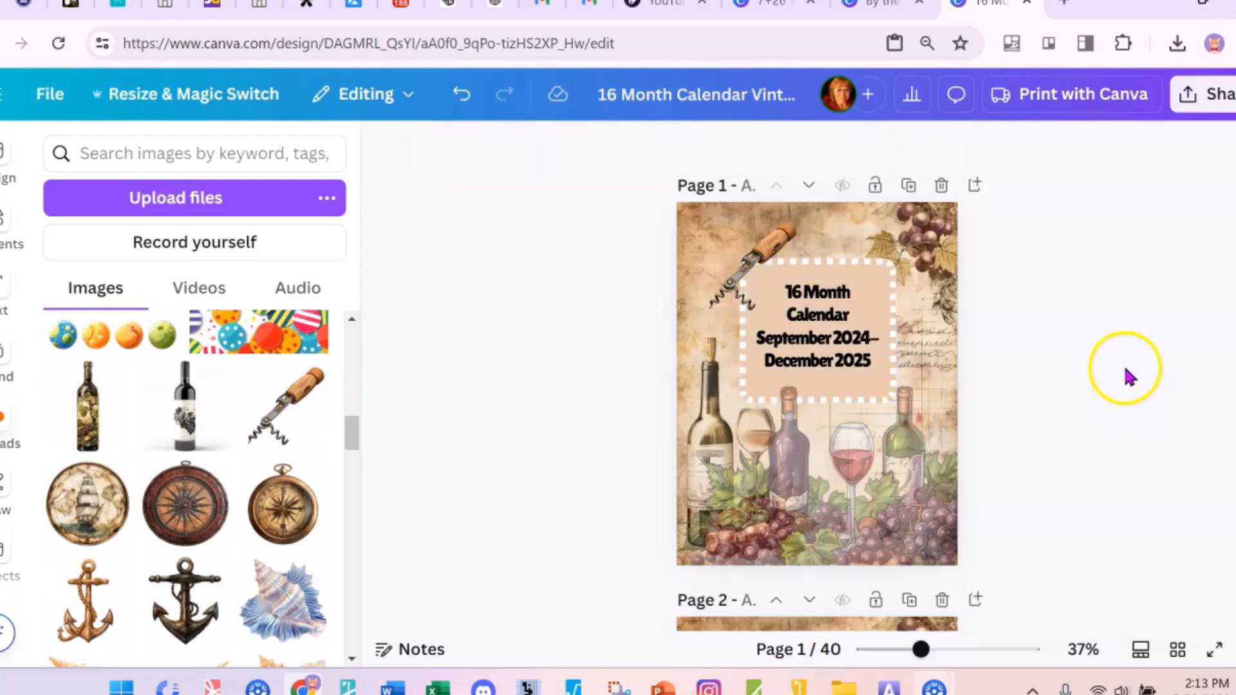
scroll(1127, 373, down, 2)
scroll(1123, 360, up, 2)
- Add the corkscrew to the 2025 calendar on page 3, shrunk into the page's lower-right corner
scroll(1120, 360, down, 8)
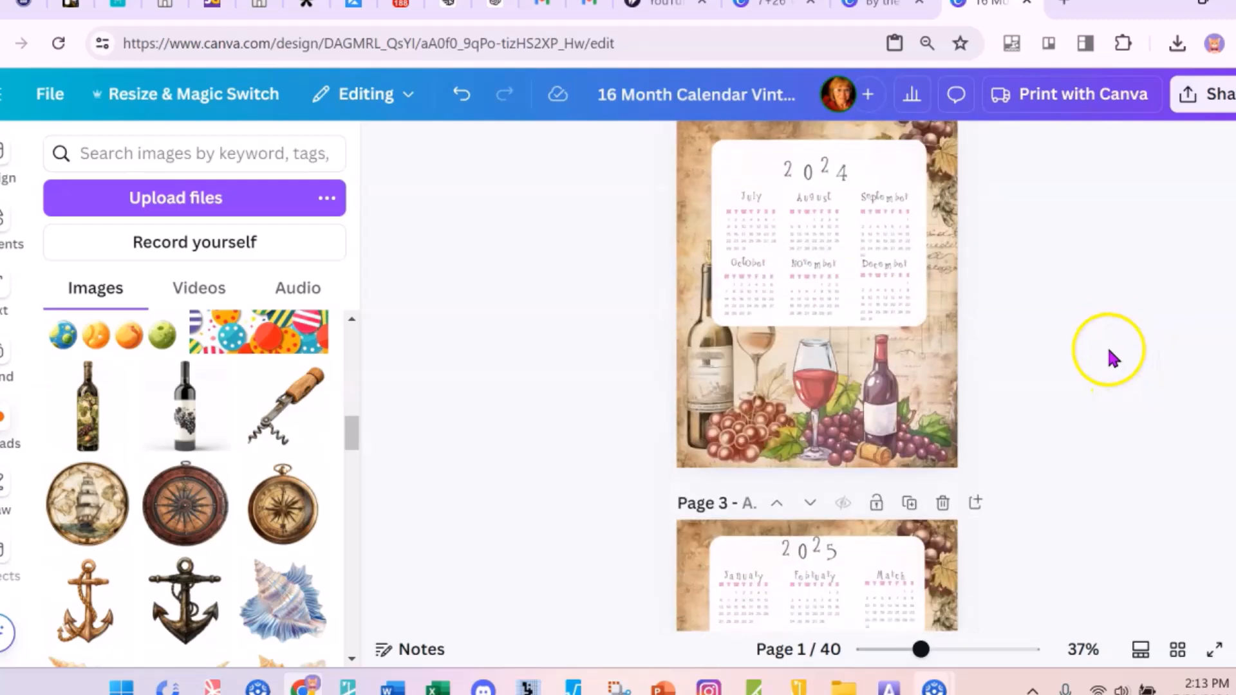
scroll(637, 475, down, 5)
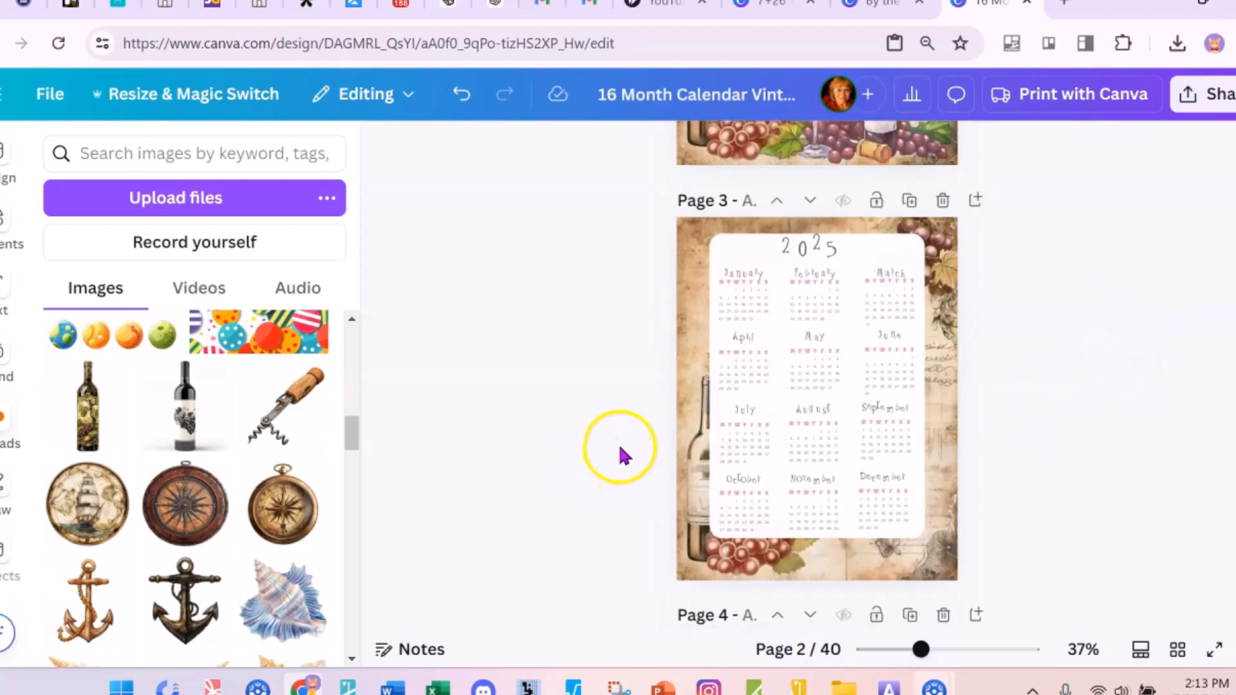
click(293, 437)
drag(828, 406, 919, 526)
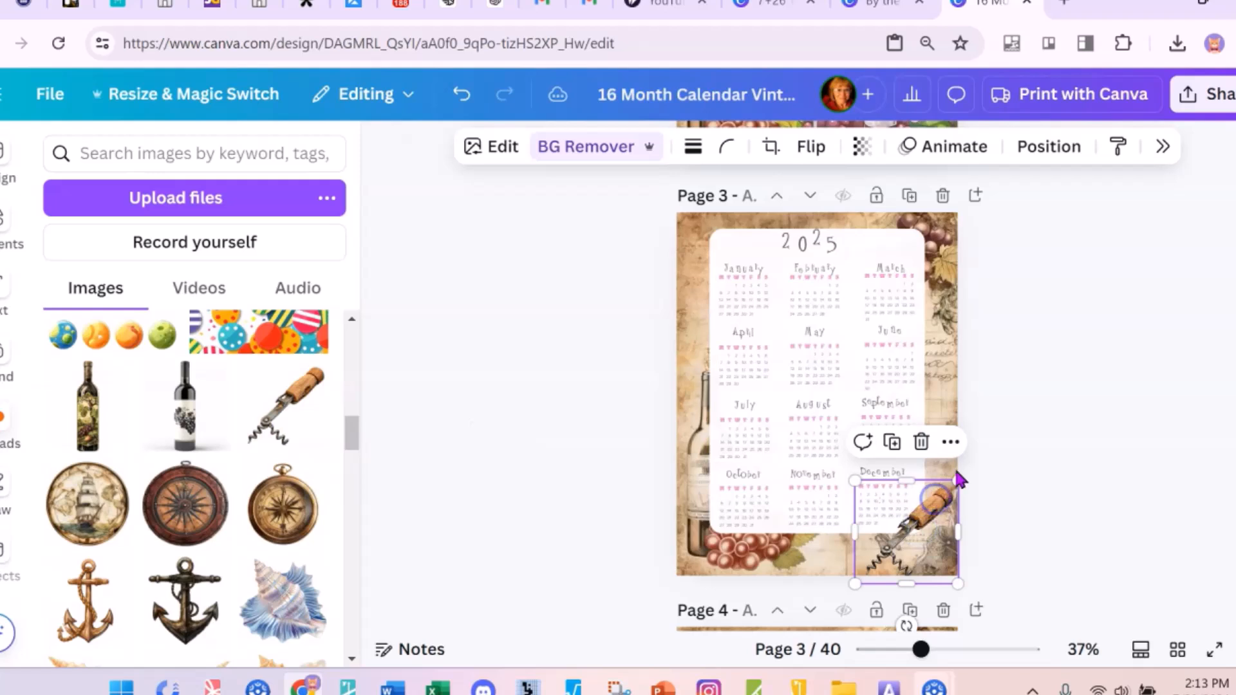
drag(958, 480, 914, 518)
- Copy the small corkscrew from page 3 and paste it onto the Wine Activities page, page 5
right_click(914, 519)
click(979, 104)
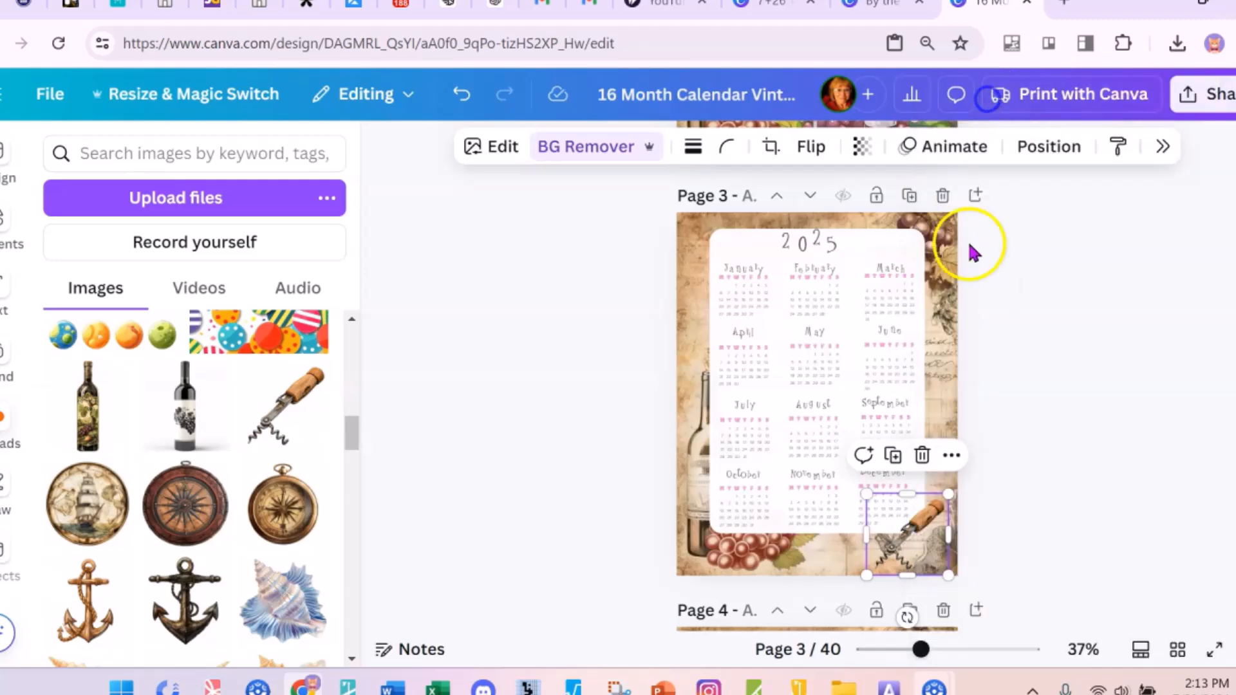
scroll(981, 277, down, 5)
scroll(991, 341, down, 10)
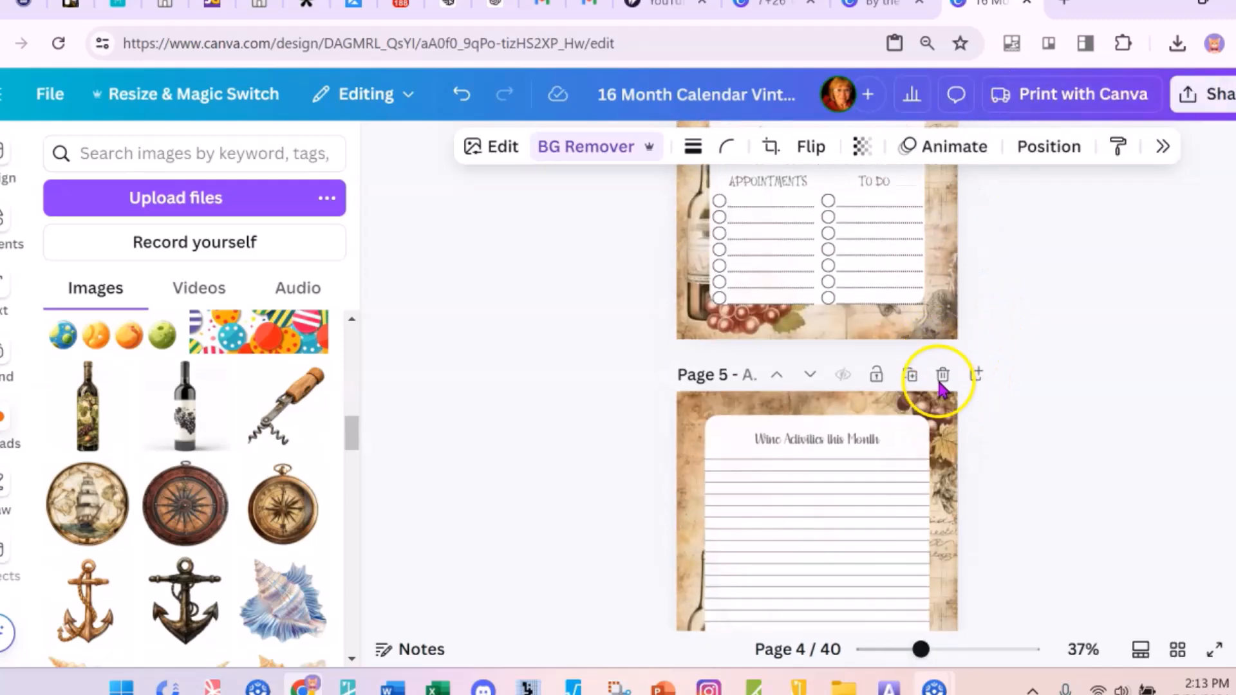
right_click(892, 359)
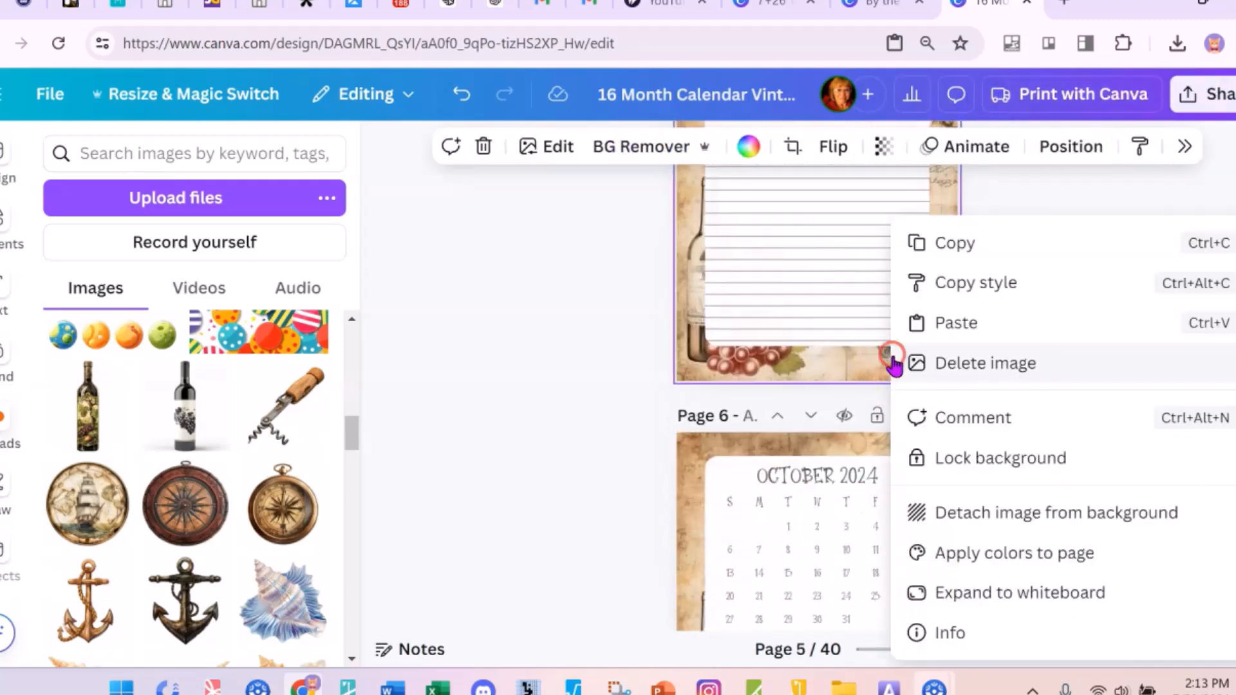
click(944, 334)
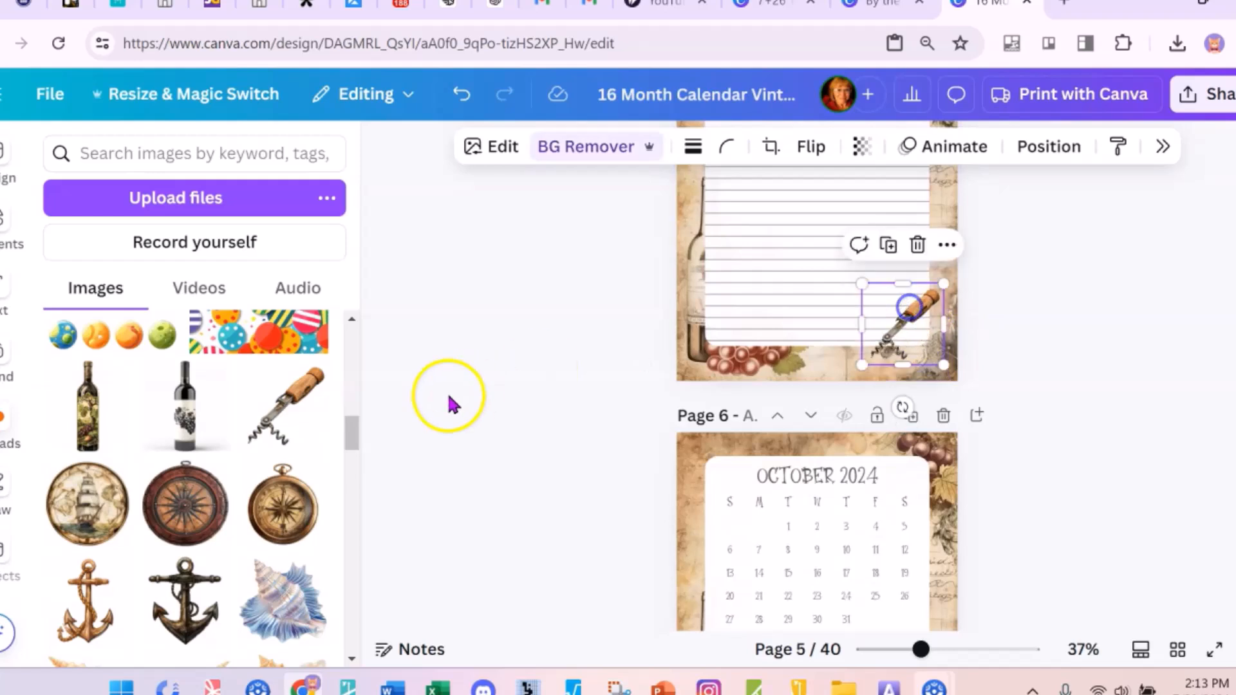
- Add the grapevine-decorated wine bottle to page 5 and remove its white background
scroll(444, 387, down, 2)
scroll(429, 389, up, 4)
click(84, 436)
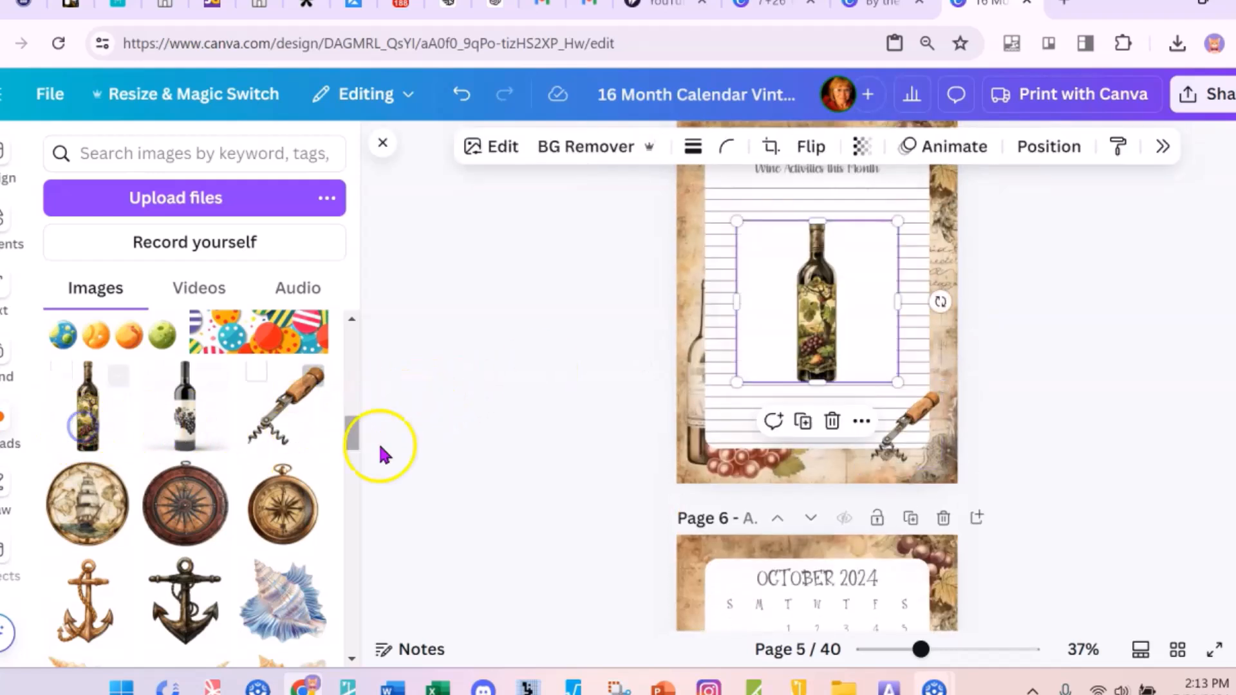
click(617, 149)
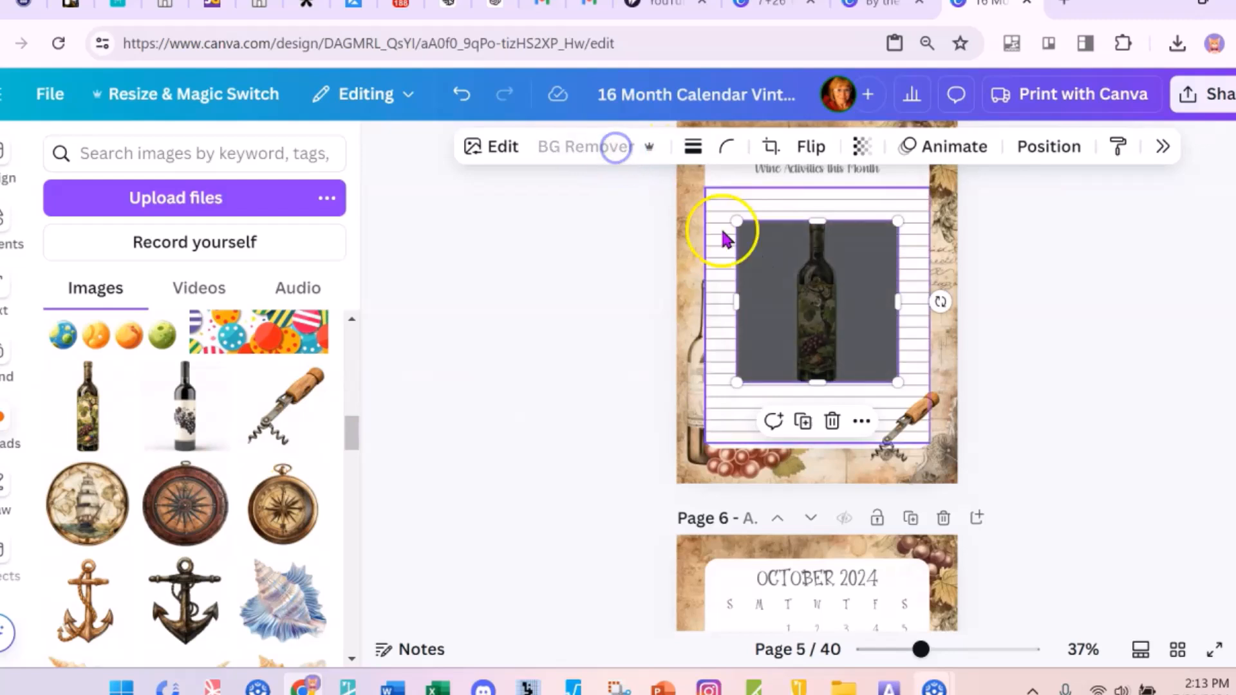
- Arrange page 5 with the turned corkscrew in the lower-left corner and the bottle in the lower-right corner, its excess width cropped off
drag(836, 295, 919, 293)
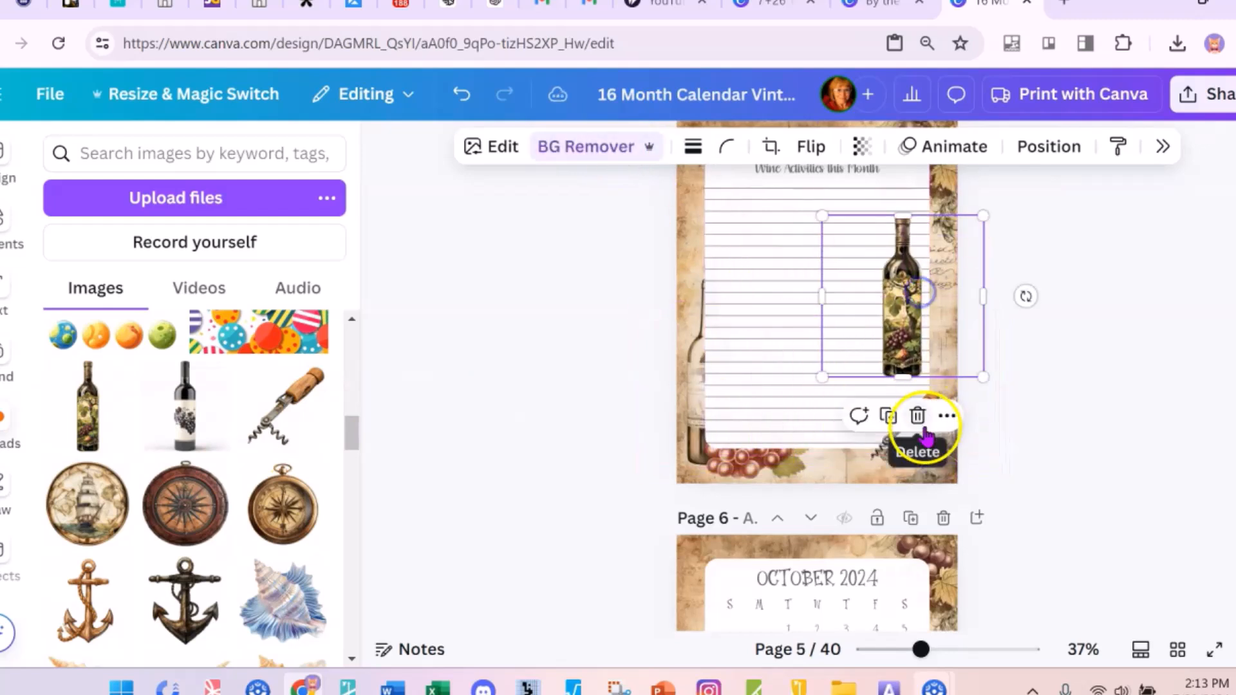
drag(901, 448, 747, 454)
drag(900, 328, 918, 427)
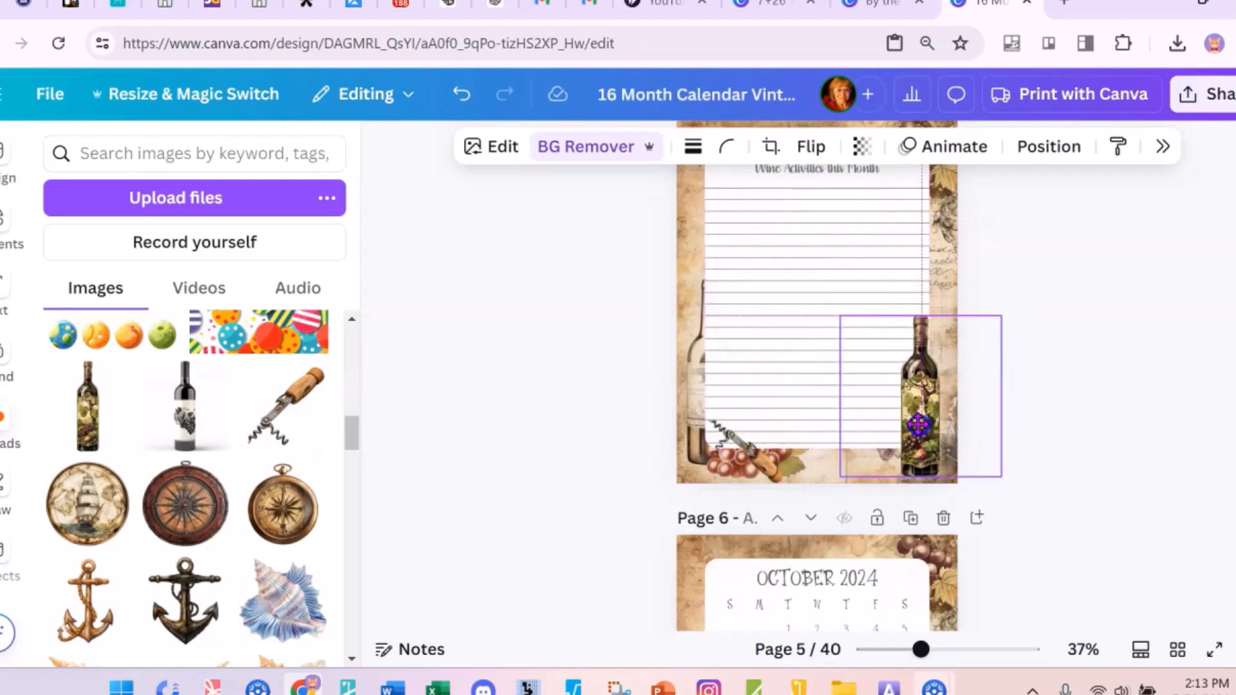
drag(1004, 399, 948, 399)
click(1033, 377)
- Look over the decorated cover and yearly calendar pages to judge the vintage wine artwork
scroll(1033, 350, up, 3)
scroll(1033, 341, down, 5)
scroll(1032, 329, up, 8)
scroll(1044, 334, up, 10)
scroll(1037, 326, up, 2)
scroll(1020, 314, down, 4)
scroll(992, 279, up, 4)
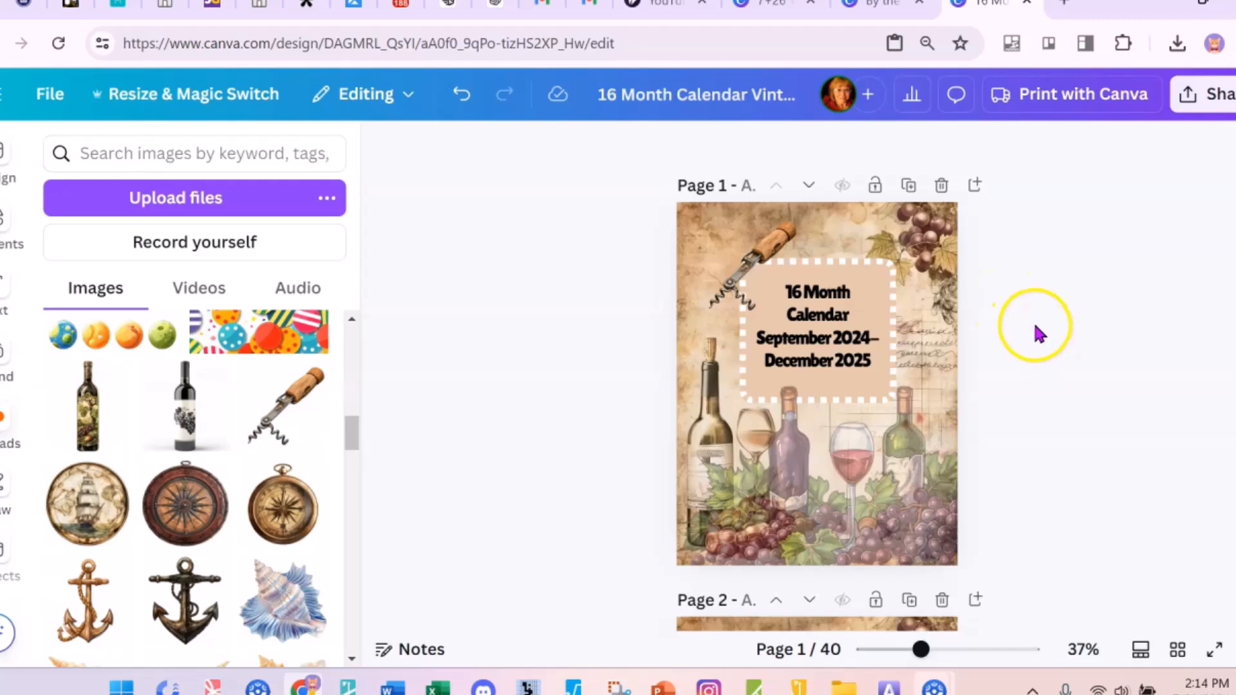
scroll(1036, 332, down, 3)
scroll(1023, 315, up, 1)
scroll(1016, 306, up, 3)
scroll(1014, 302, down, 2)
scroll(1011, 296, down, 4)
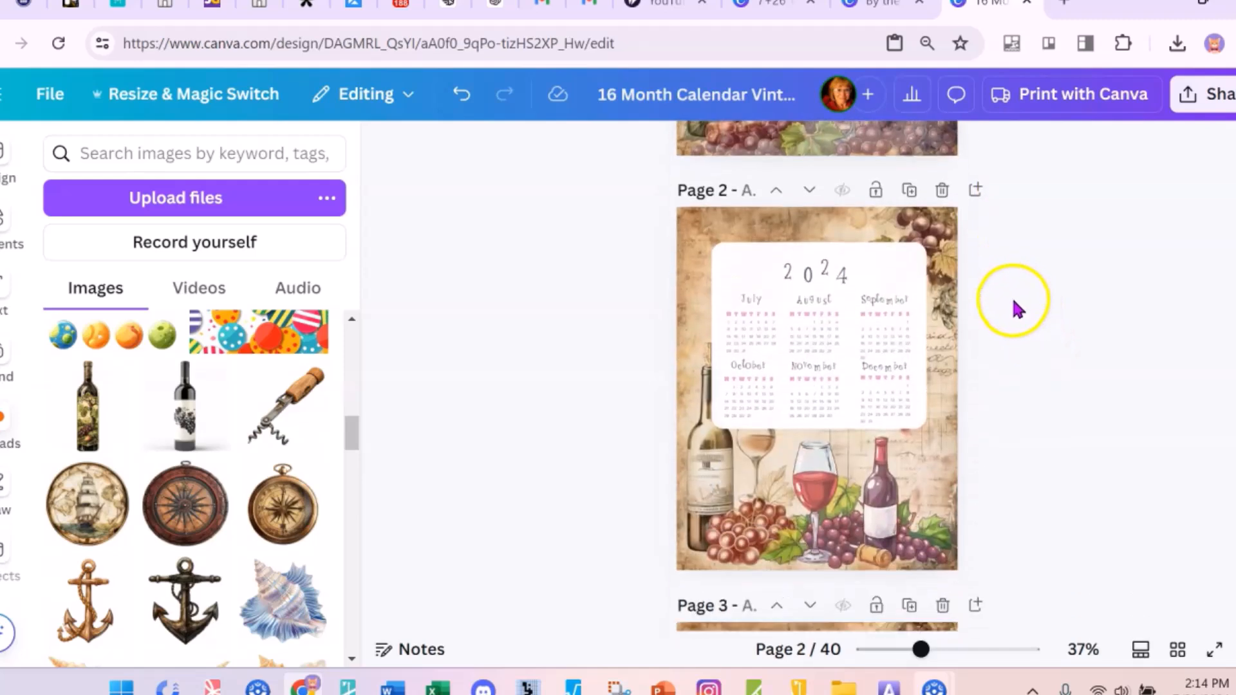
scroll(1017, 322, down, 2)
scroll(1015, 336, down, 3)
scroll(1015, 333, up, 6)
scroll(979, 299, up, 2)
- Check the September 2024 page and the Wine Activities page for how their headings and wine decorations fit together
scroll(966, 296, down, 15)
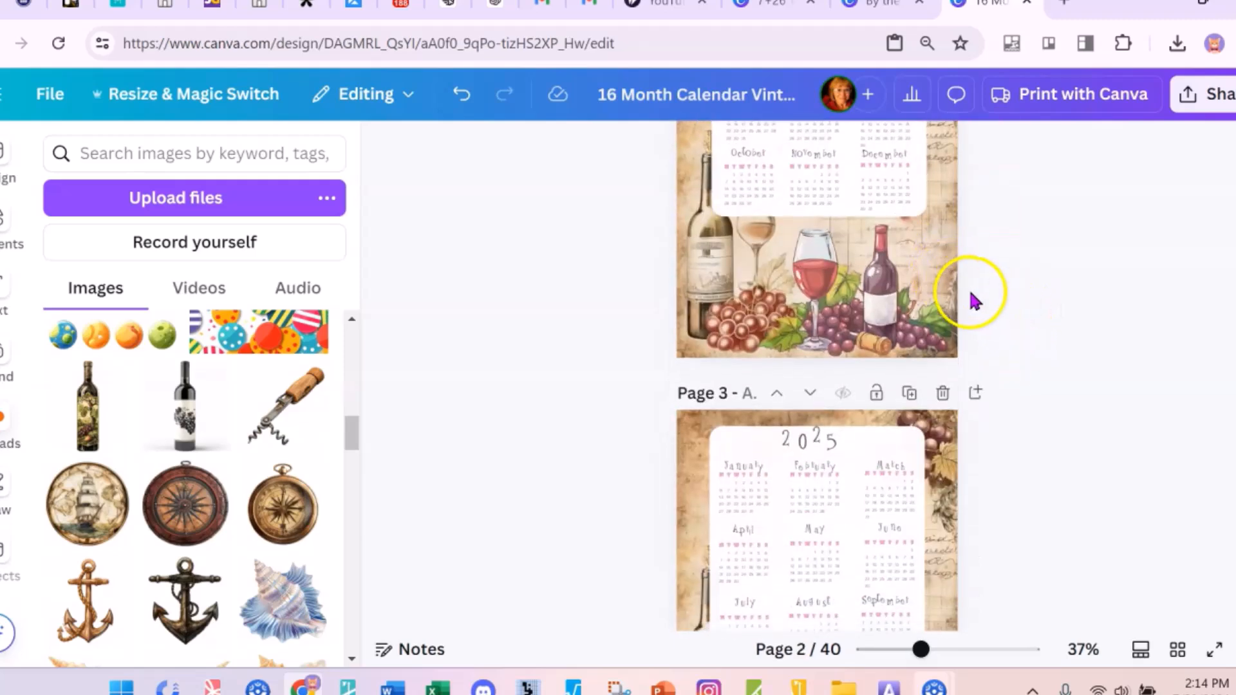
scroll(948, 324, down, 5)
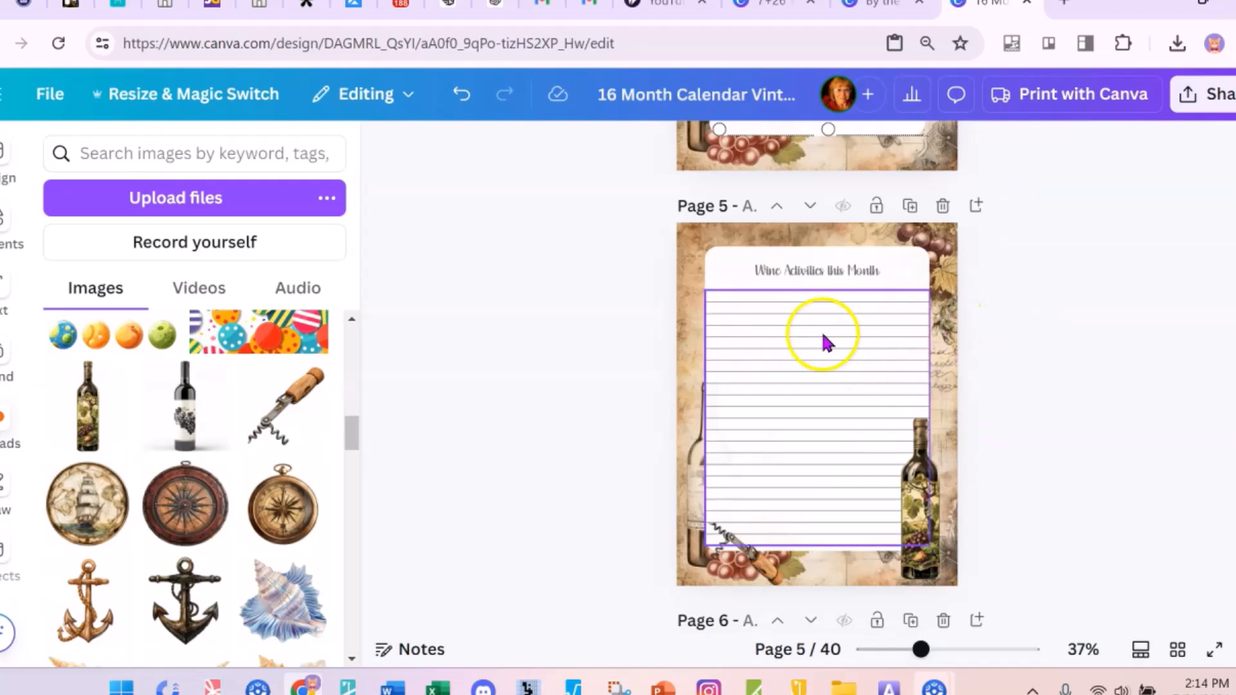
scroll(826, 334, up, 4)
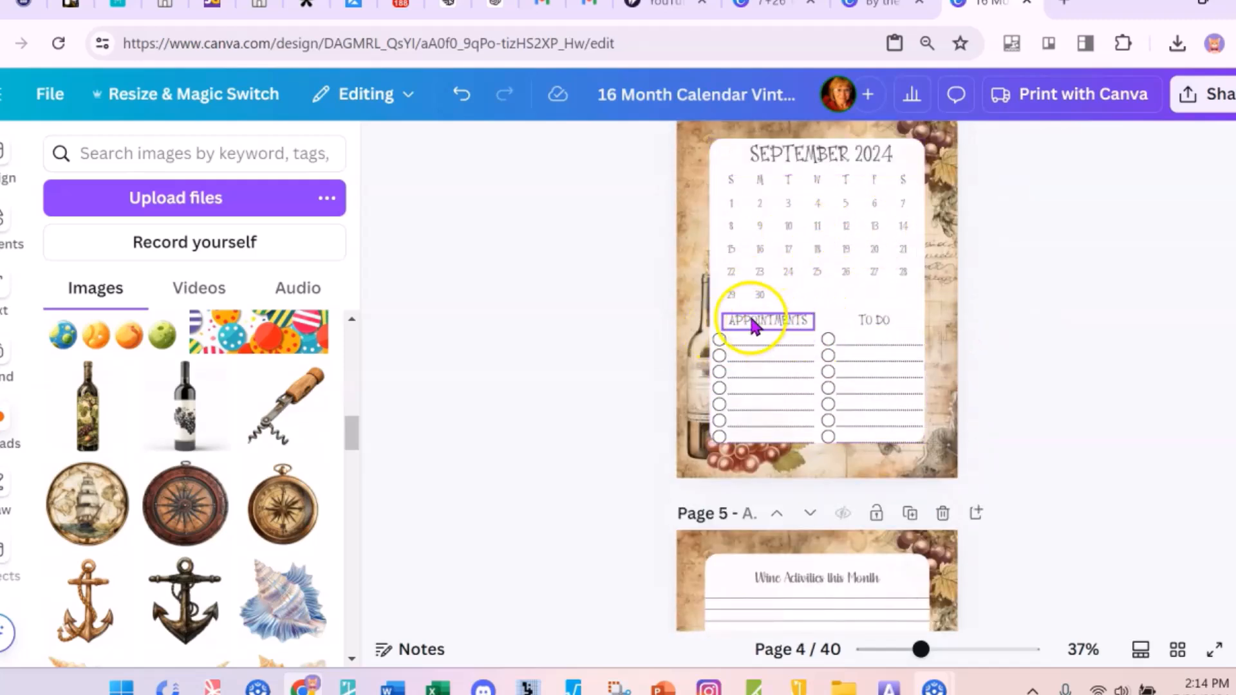
scroll(751, 327, down, 1)
scroll(757, 333, down, 3)
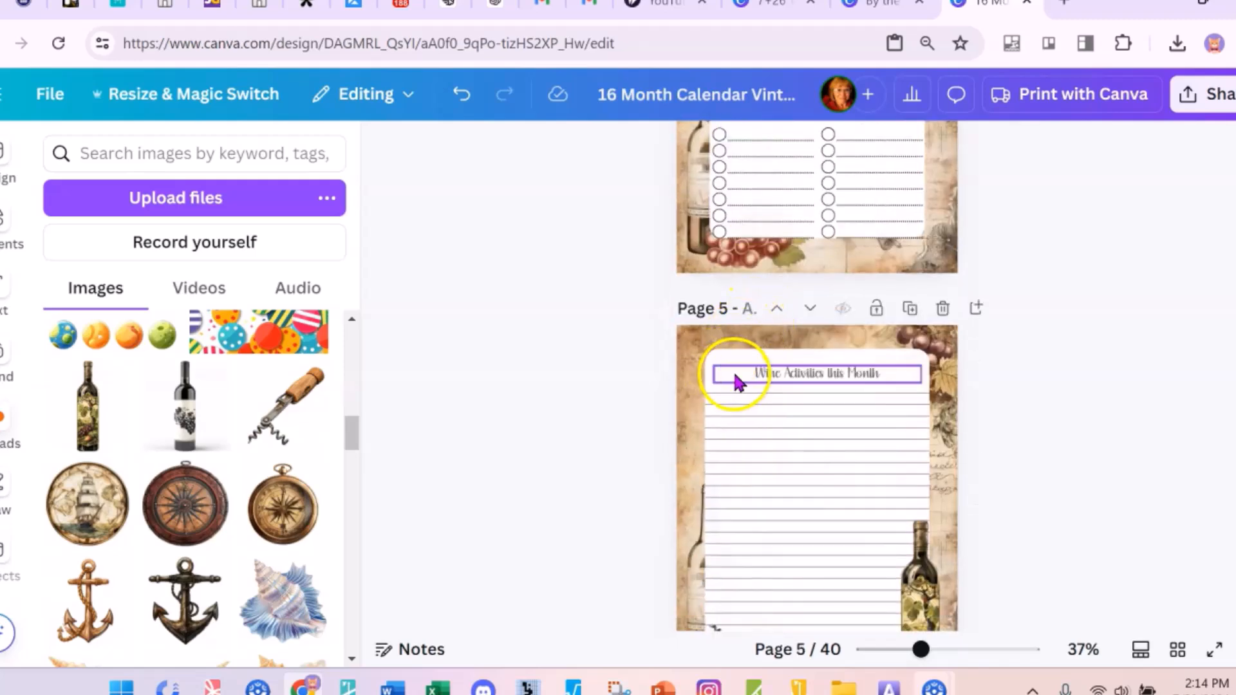
scroll(595, 393, down, 4)
scroll(588, 378, up, 6)
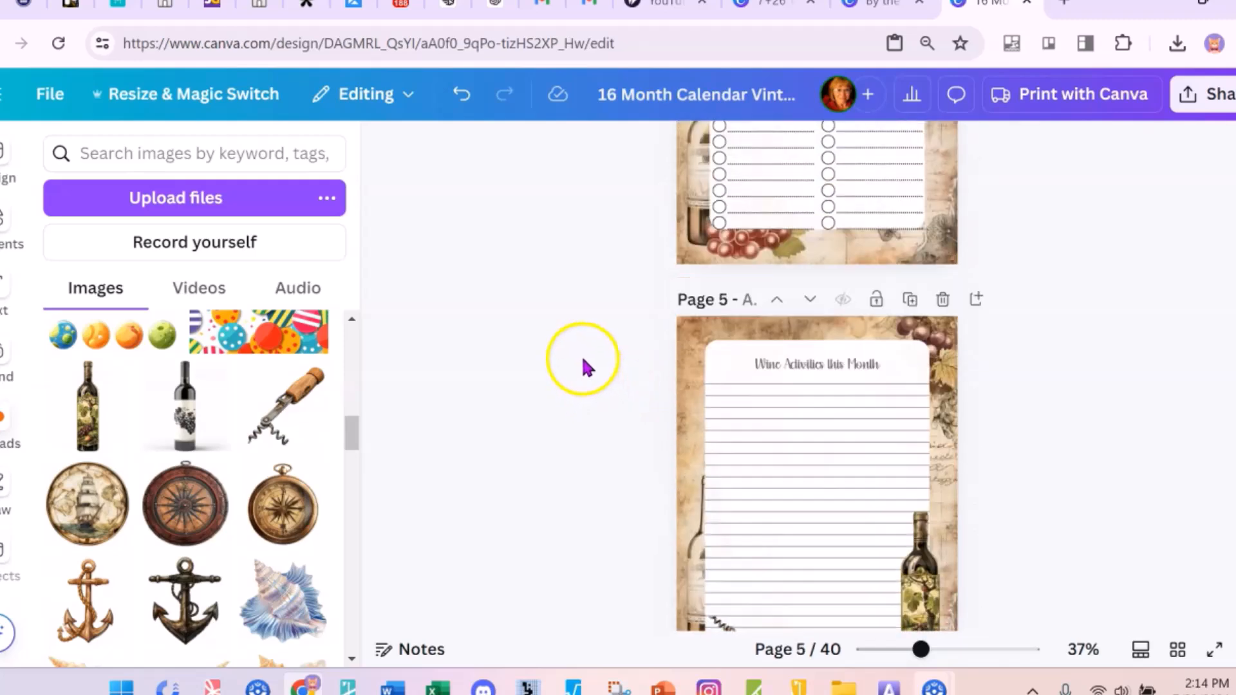
scroll(577, 353, up, 15)
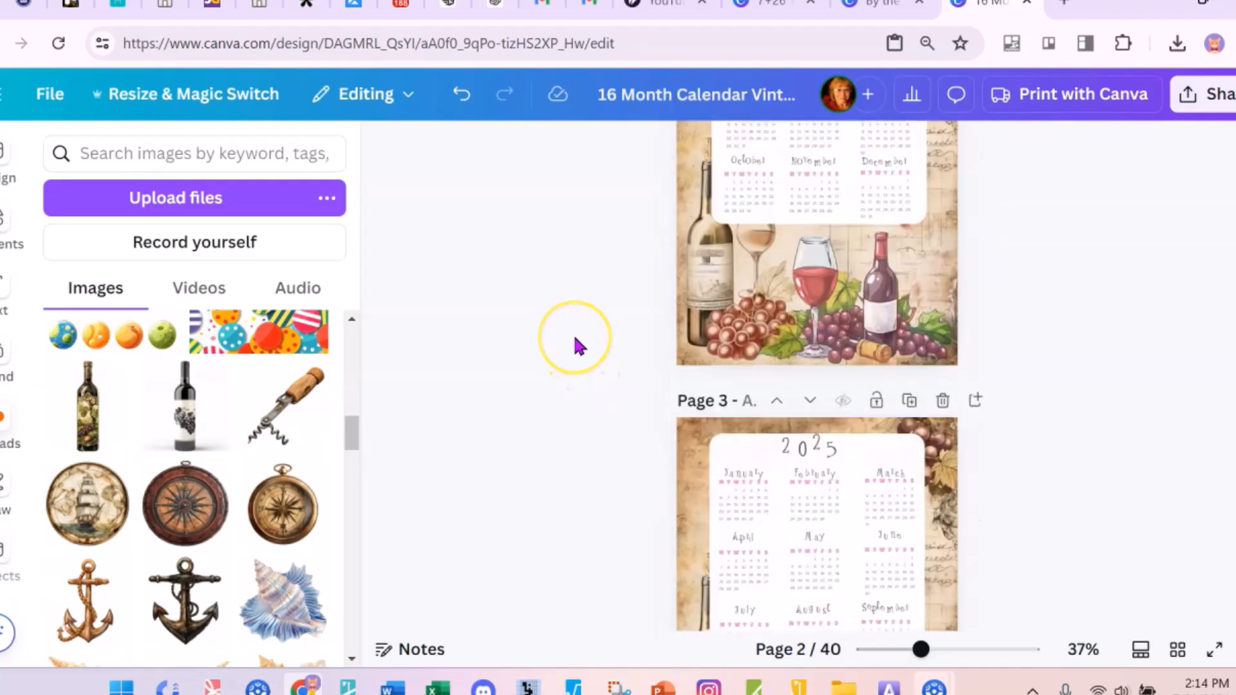
- Examine the finished cover once more alongside the 2024 calendar page
scroll(577, 348, up, 5)
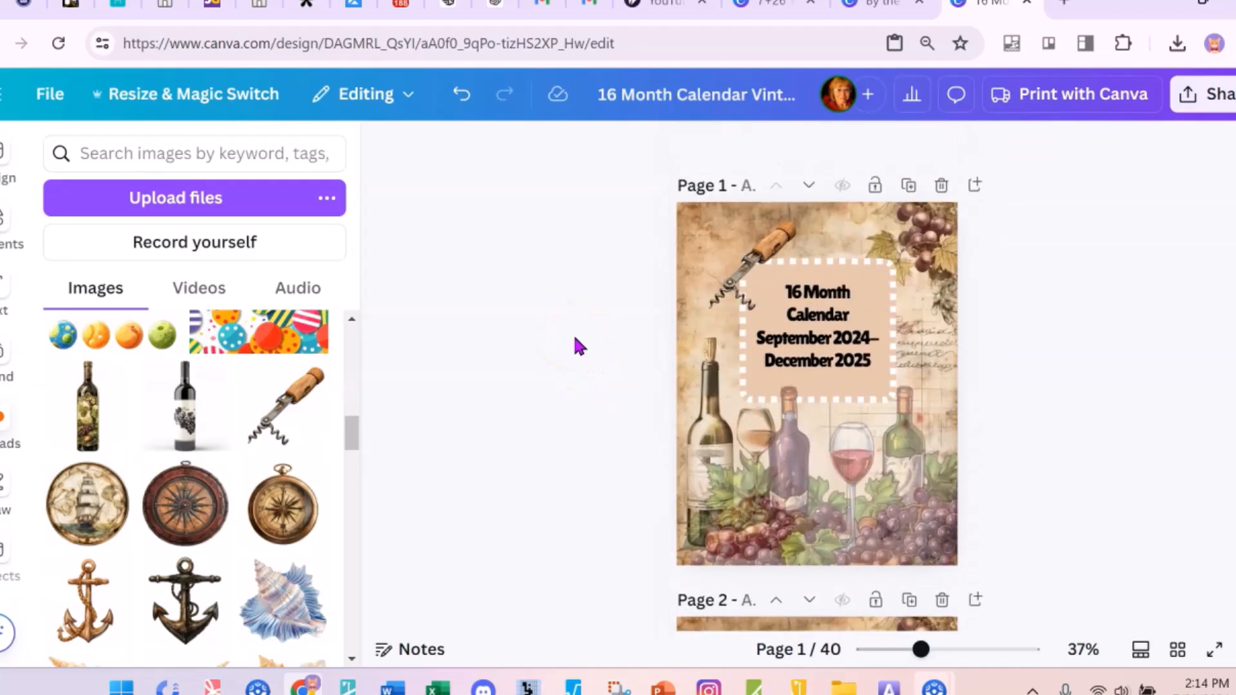
scroll(579, 346, down, 3)
scroll(574, 345, up, 3)
scroll(574, 345, down, 3)
scroll(577, 347, down, 3)
scroll(577, 345, up, 4)
click(1092, 259)
scroll(540, 373, down, 3)
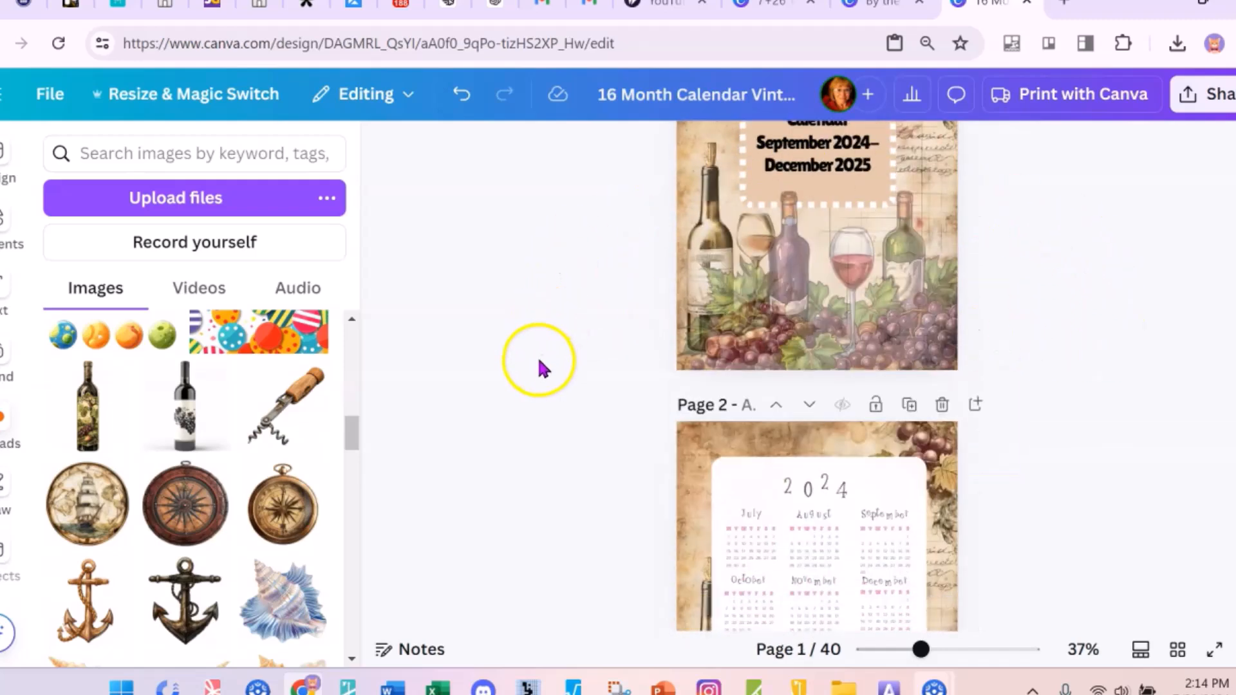
scroll(547, 388, up, 4)
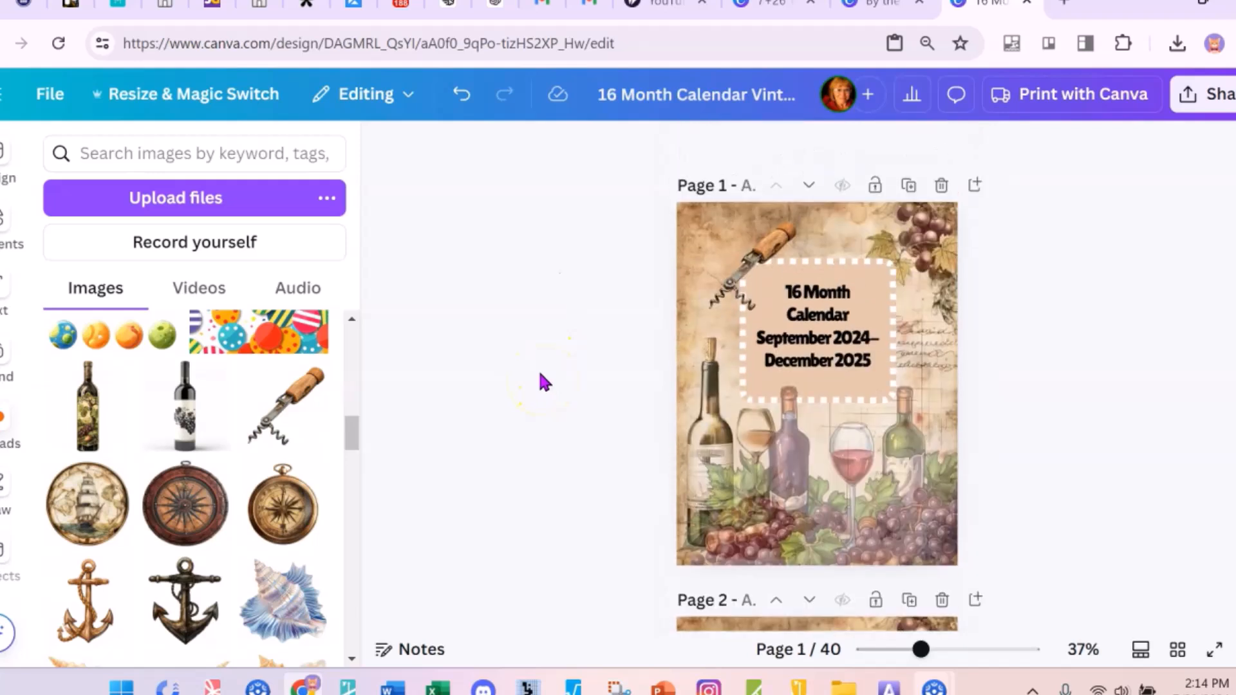